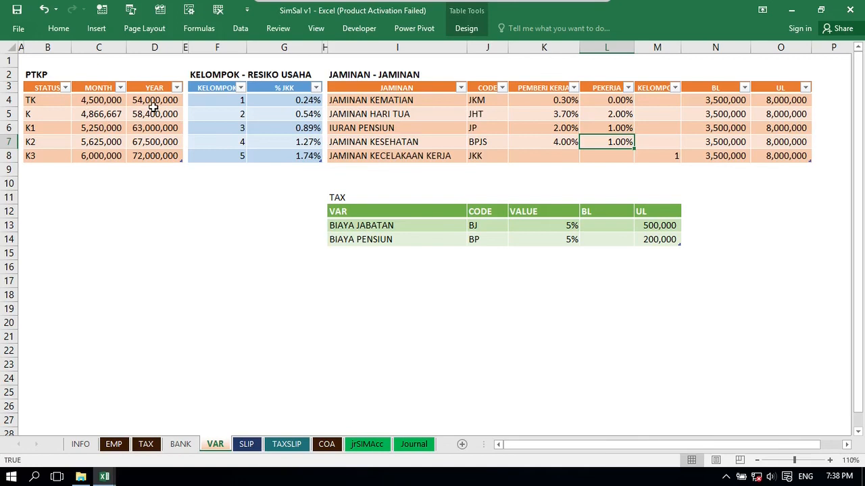
Review the PTKP amounts and the BPJS employer and employee contribution rates on the VAR sheet.
left_click(142, 100)
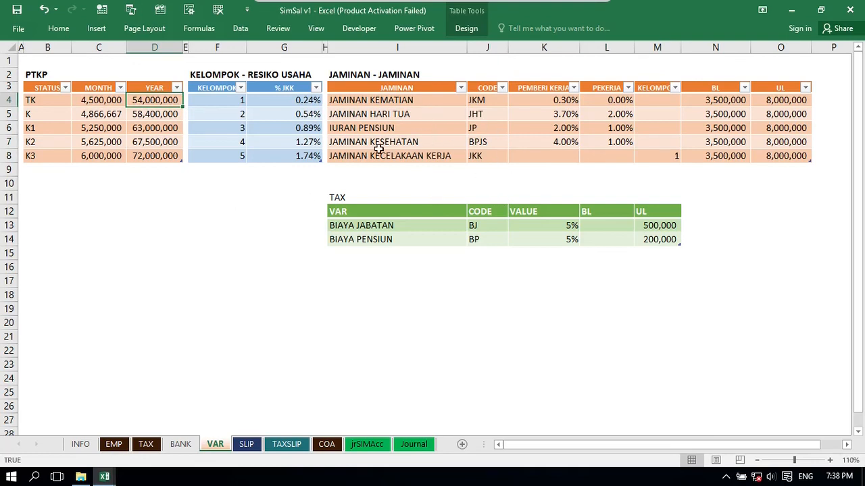
left_click(484, 143)
left_click(550, 145)
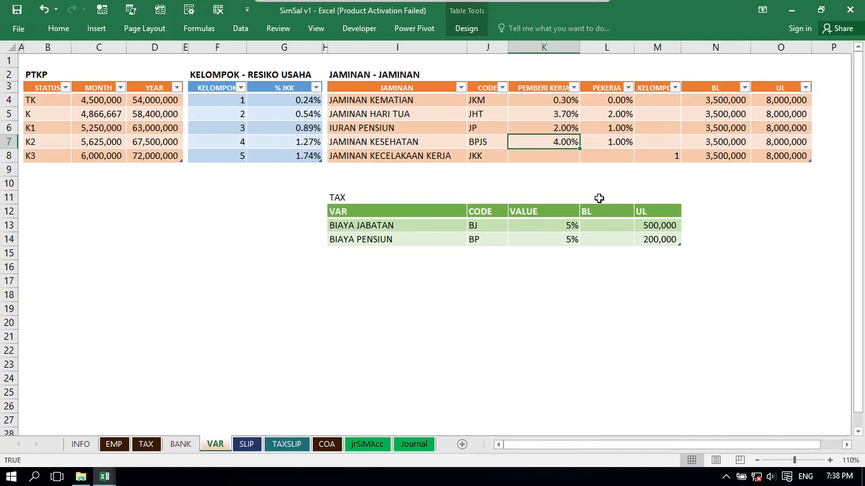
left_click(595, 143)
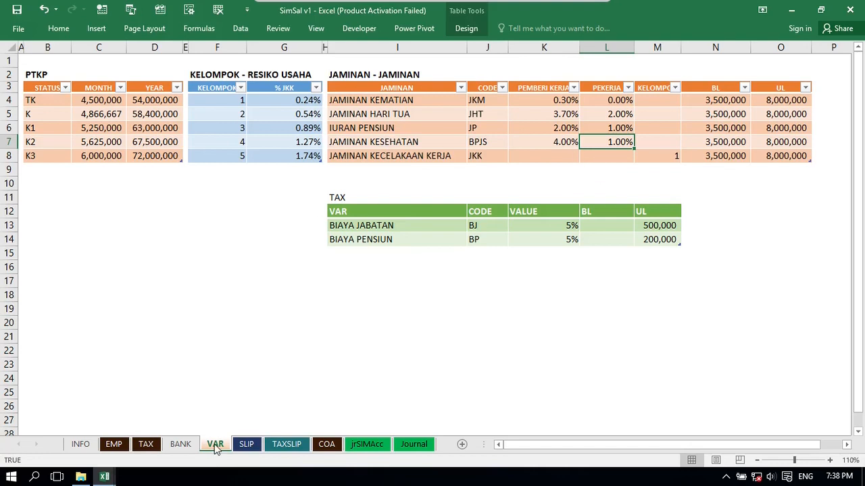
Set the Period on the INFO sheet to 31 March 2023.
left_click(75, 447)
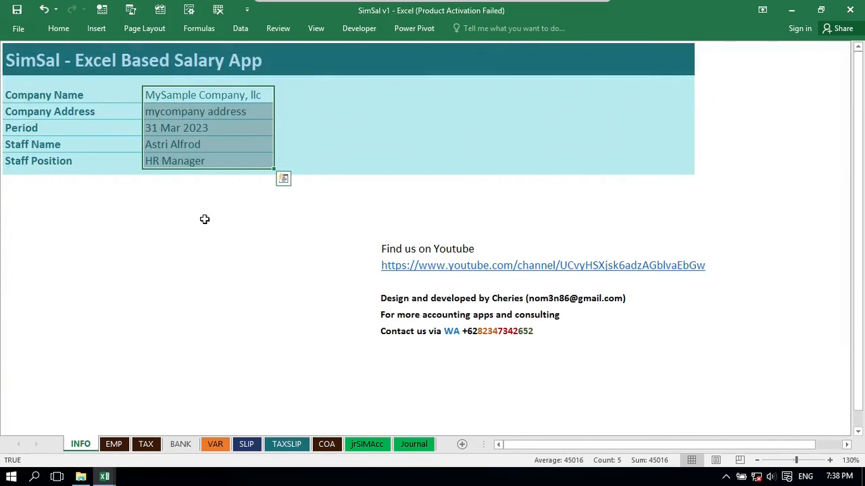
left_click(172, 256)
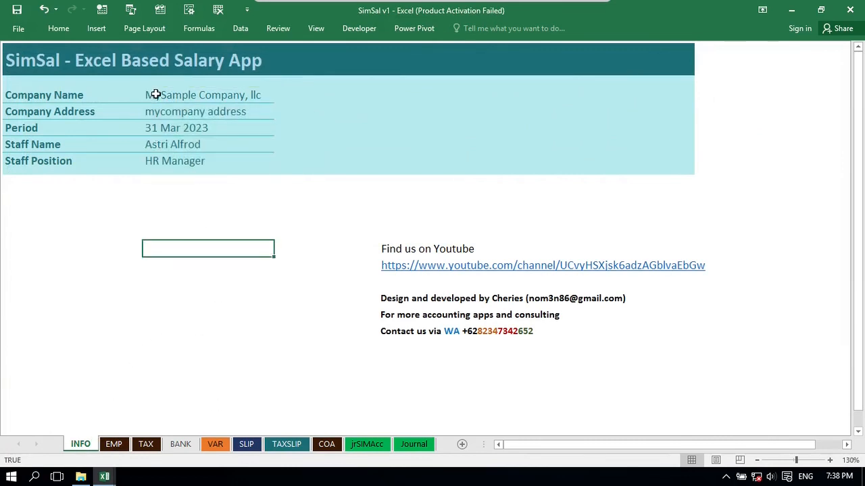
left_click(156, 95)
left_click(157, 113)
left_click(158, 129)
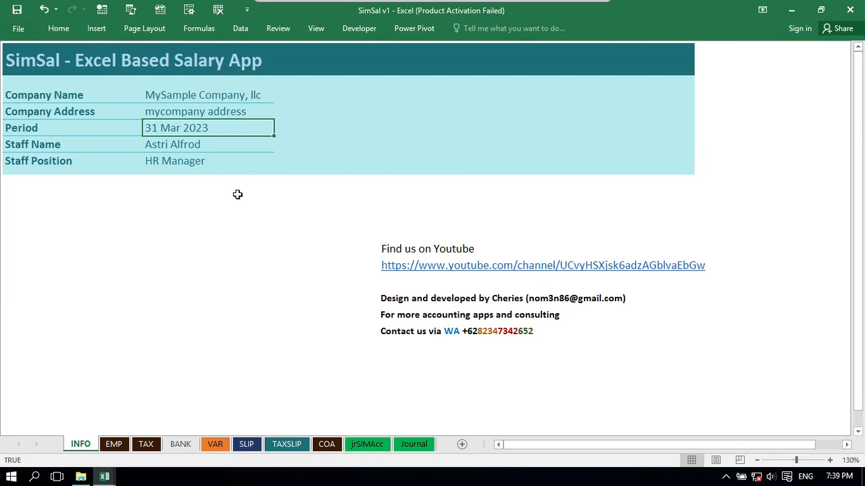
type("31mar")
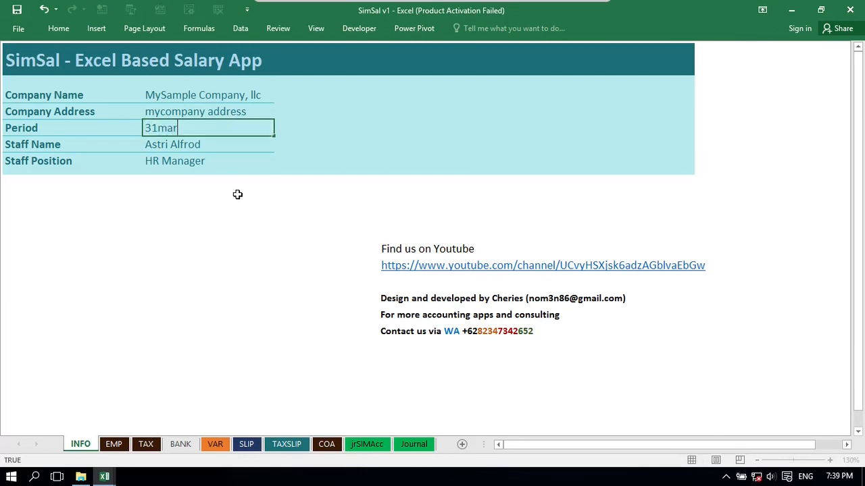
type("30")
key("BackSpace")
key("BackSpace")
key("Return")
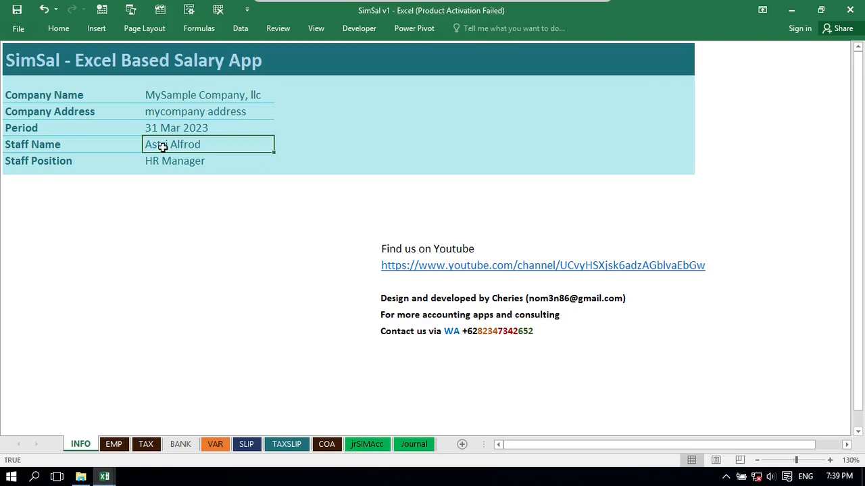
Inspect the signature block of the paychecks on the SLIP sheet, and revisit the INFO and VAR sheets.
left_click(249, 443)
scroll(255, 250, "down", 2)
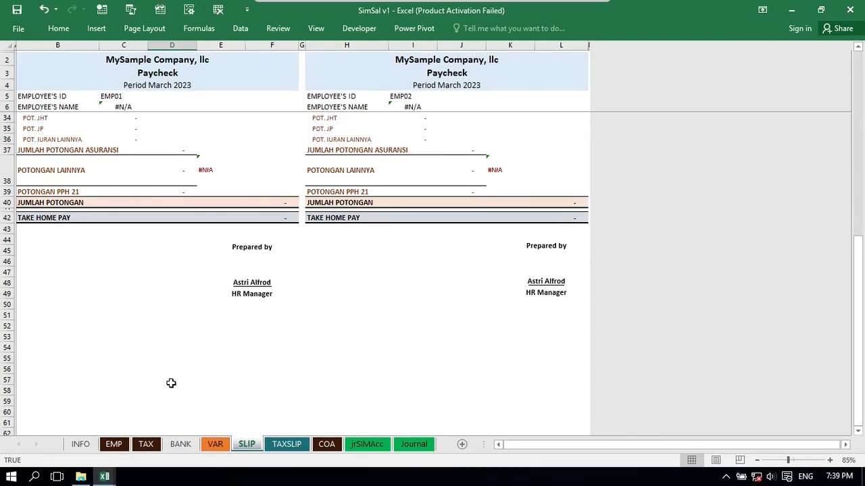
left_click(80, 444)
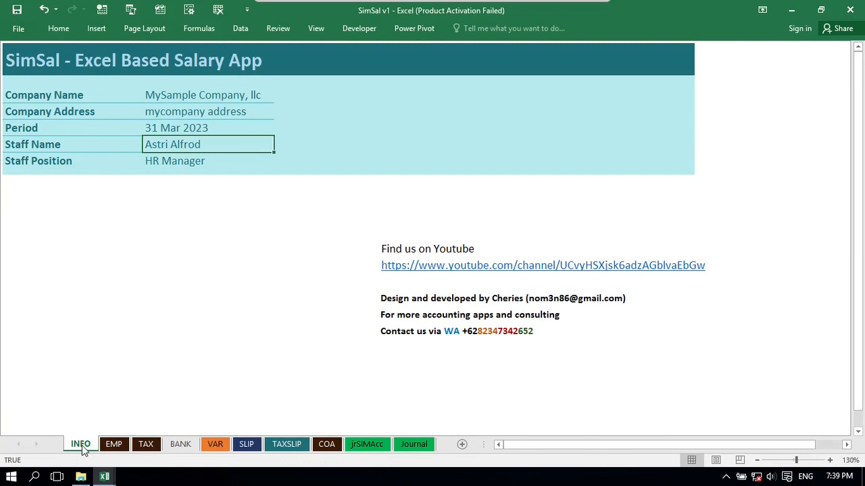
left_click(214, 445)
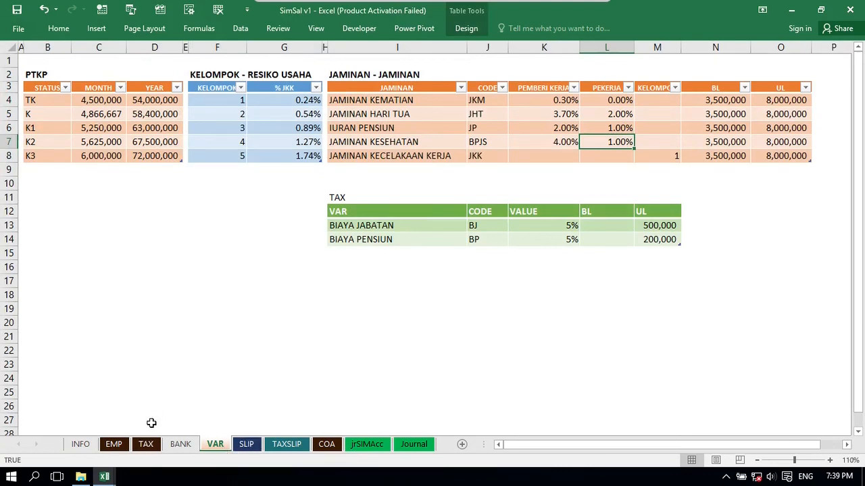
Examine the column headings of the employee salary table on the EMP sheet, from the employee ID through to the deductions.
left_click(114, 446)
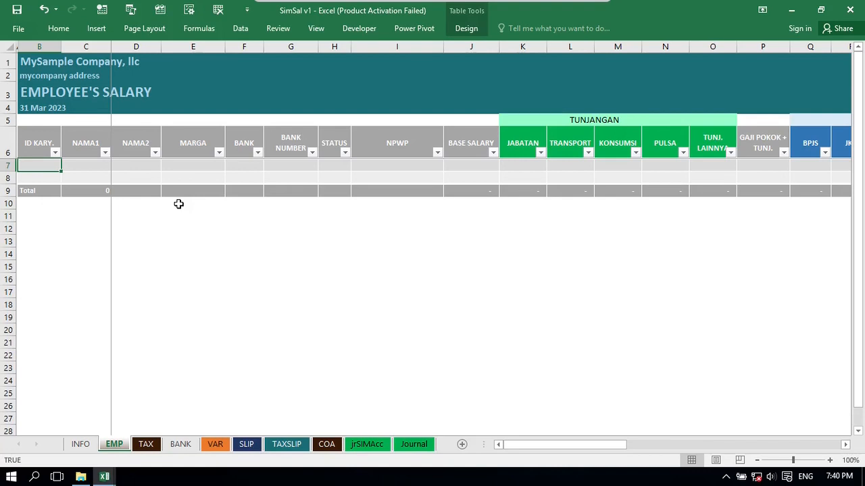
key("Right")
key("Right")
key("Right")
key("Right")
key("Right")
key("Right")
key("Right")
key("Right")
key("Right")
key("Right")
key("Right")
key("Right")
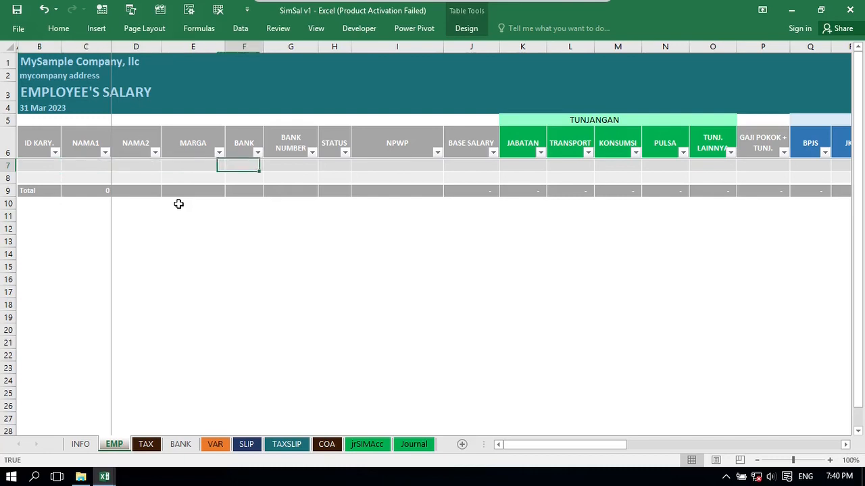
key("Right")
key("Right")
key("Right")
key("Right")
key("Right")
key("Right")
key("Right")
key("Right")
key("Right")
key("Right")
key("Right")
key("Right")
key("Right")
key("Right")
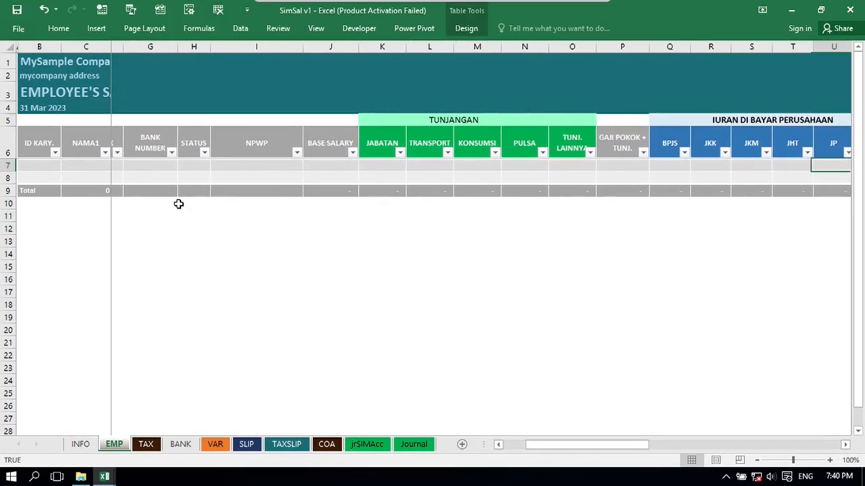
key("Right")
key("Right")
key("Right")
key("Right")
key("Right")
key("Right")
key("Right")
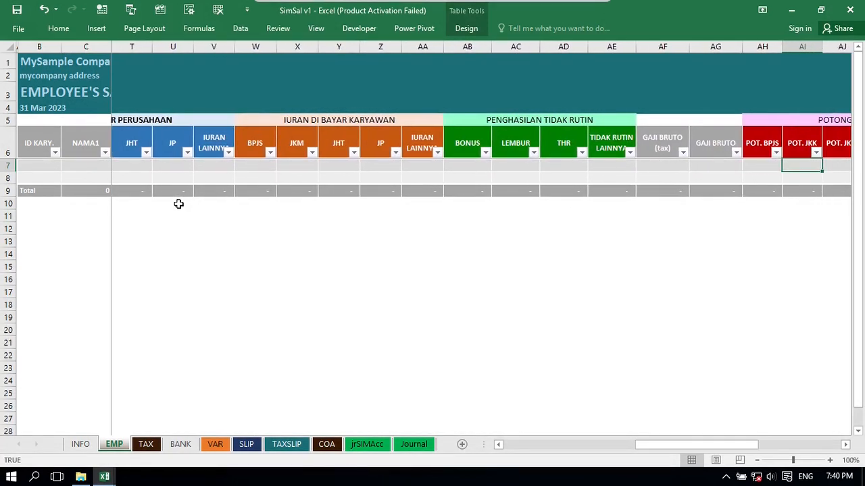
Review the EMP table's irregular income columns and the contribution and allowance columns back to the bank number.
left_click(466, 162)
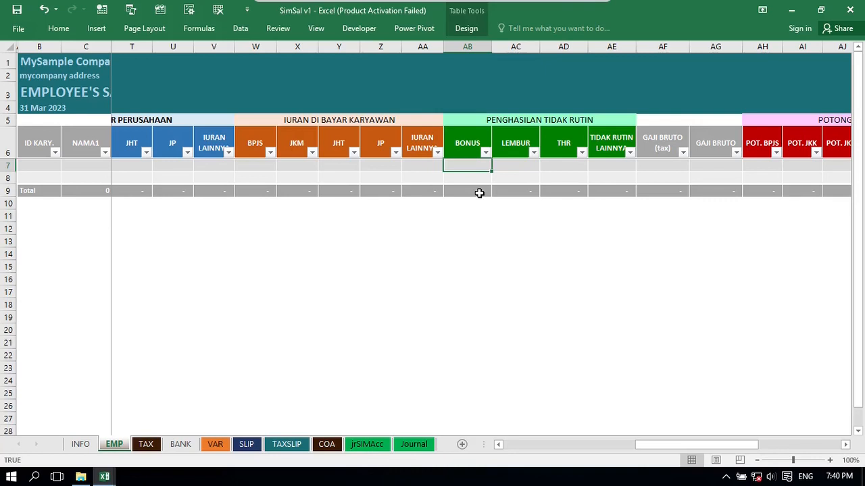
key("Left")
key("Left")
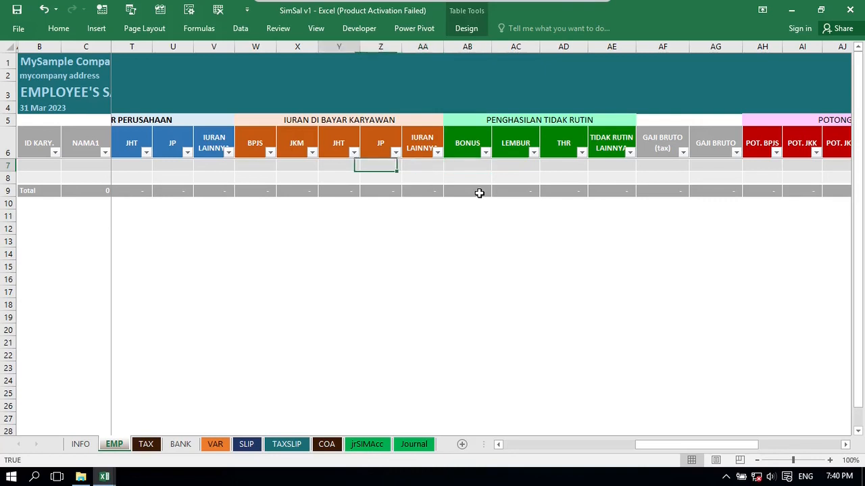
key("Left")
key("Left")
key("Left")
key("Left")
key("Left")
key("Left")
key("Left")
key("Left")
key("Left")
key("Left")
key("Left")
key("Left")
key("Left")
key("Left")
key("Left")
key("Left")
key("Left")
key("Left")
key("Left")
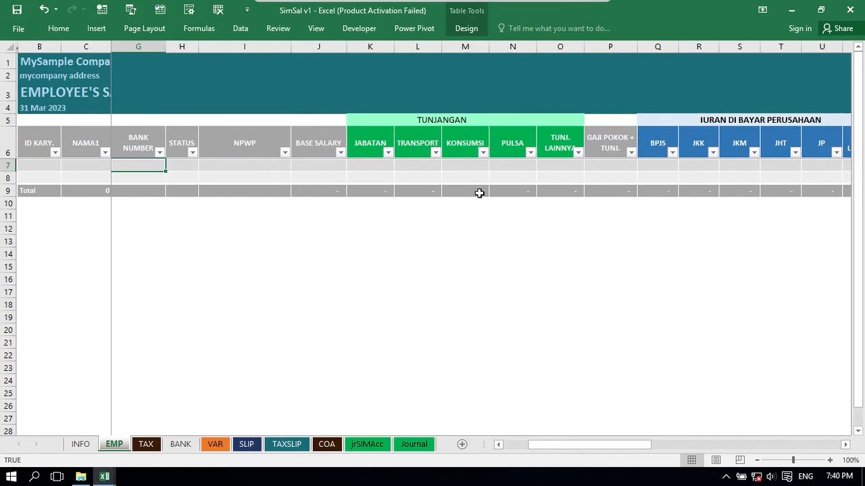
Go through the EMP table's base salary, allowance and contribution columns up to JKM, and return to the employee name columns.
key("Right")
key("Right")
key("Right")
key("Right")
key("Right")
key("Right")
key("Right")
key("Right")
key("Right")
key("Right")
key("Right")
key("Right")
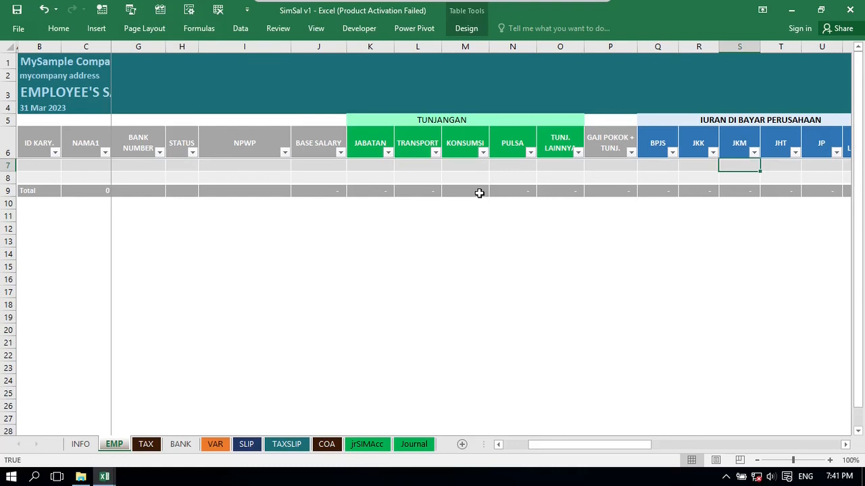
key("Right")
key("Right")
key("Right")
key("Right")
key("Right")
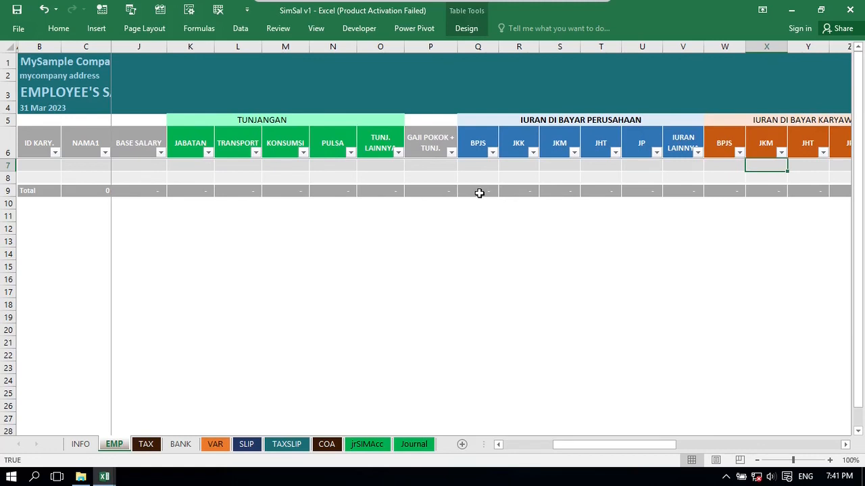
key("Left")
key("Left")
key("Left")
key("Left")
key("Left")
key("Left")
key("Left")
key("Left")
key("Left")
key("Left")
key("Left")
key("Left")
key("Left")
key("Left")
key("Left")
key("Left")
key("Left")
key("Left")
key("Left")
key("Left")
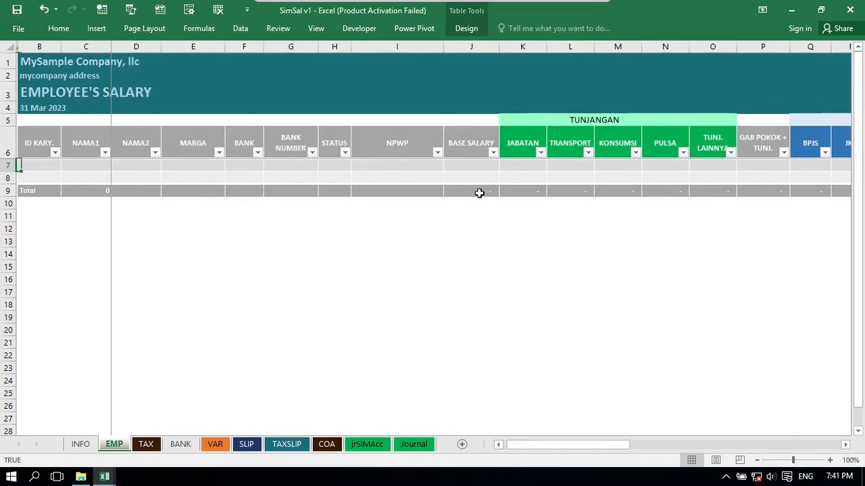
key("Right")
key("Right")
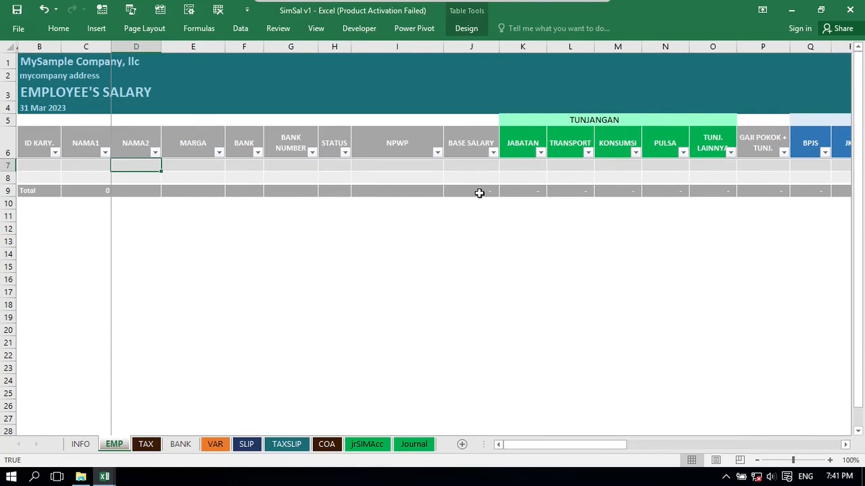
Switch to the tarif pph 21 workbook and check the employee table's headings on Sheet1, from ID KARY. to BASE SALARY.
mouse_move(104, 476)
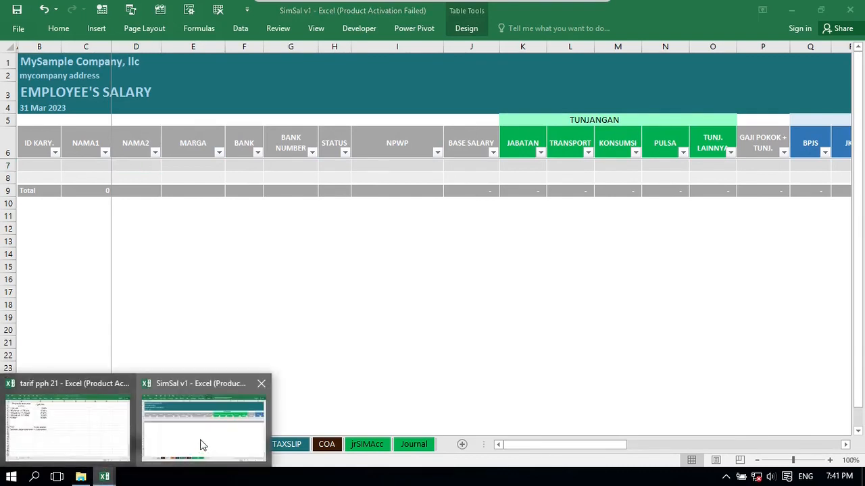
left_click(97, 440)
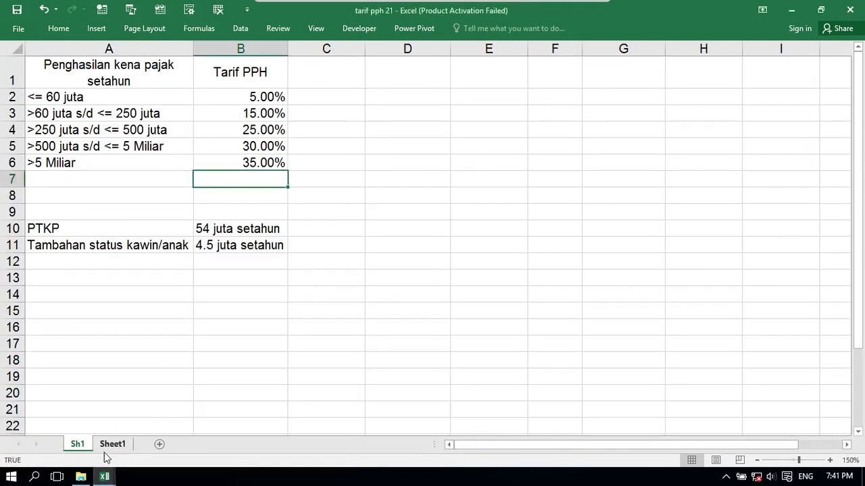
left_click(110, 445)
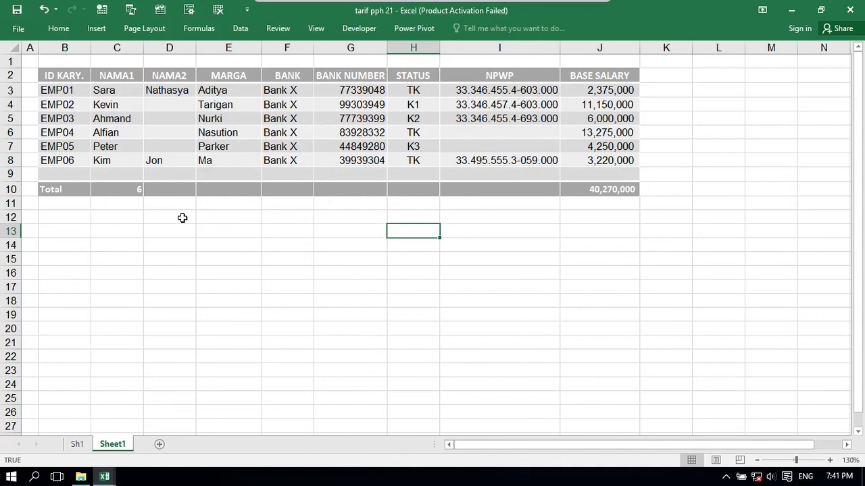
left_click(78, 76)
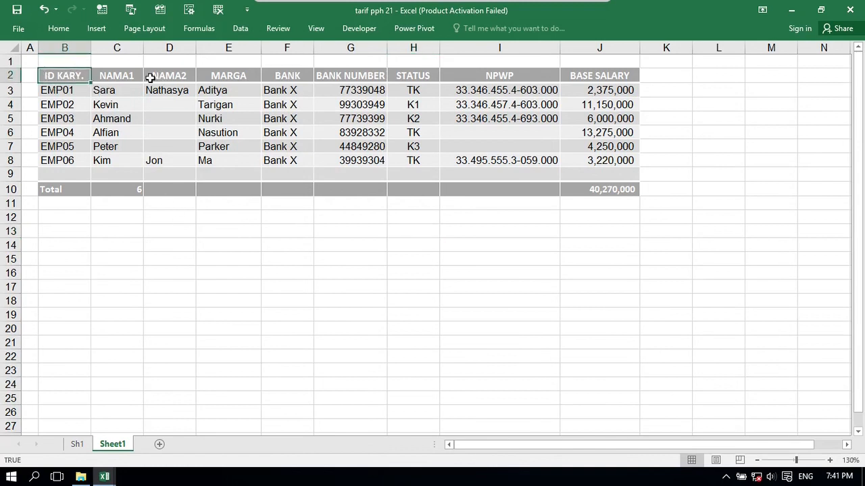
left_click(138, 77)
left_click(473, 73)
left_click(575, 73)
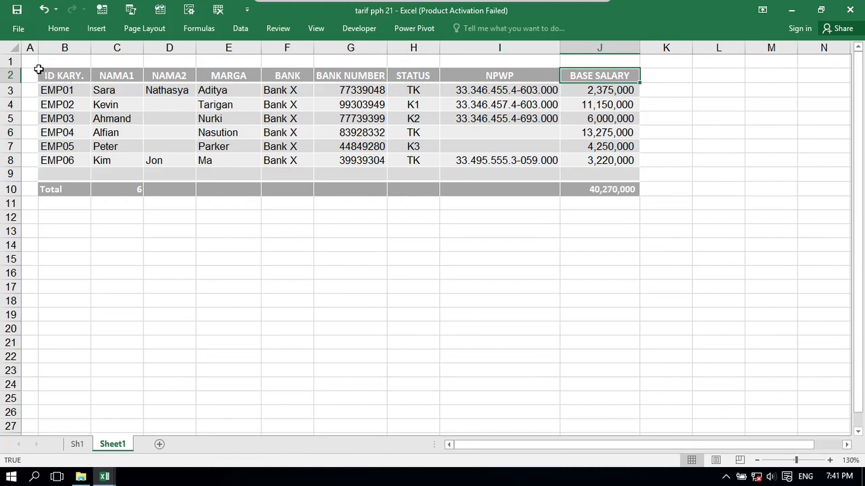
Copy the employee records EMP01 to EMP06 in B3:J8, without the heading and total rows.
left_click_drag(46, 86, 606, 160)
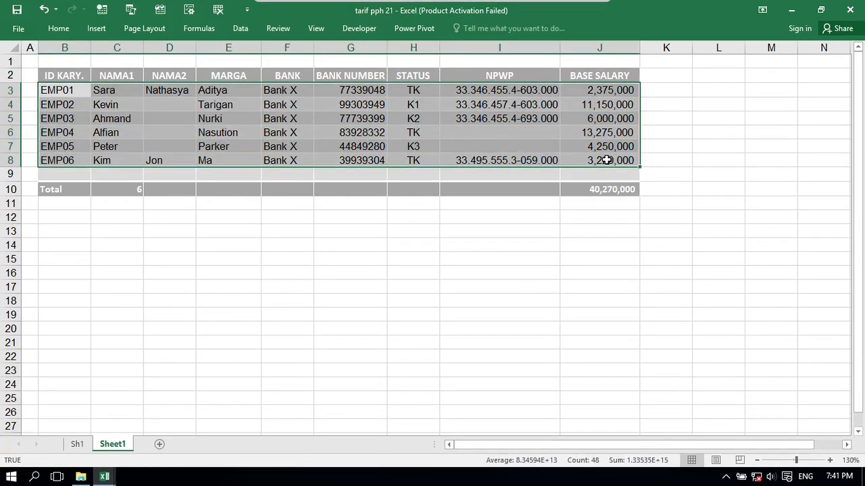
right_click(93, 99)
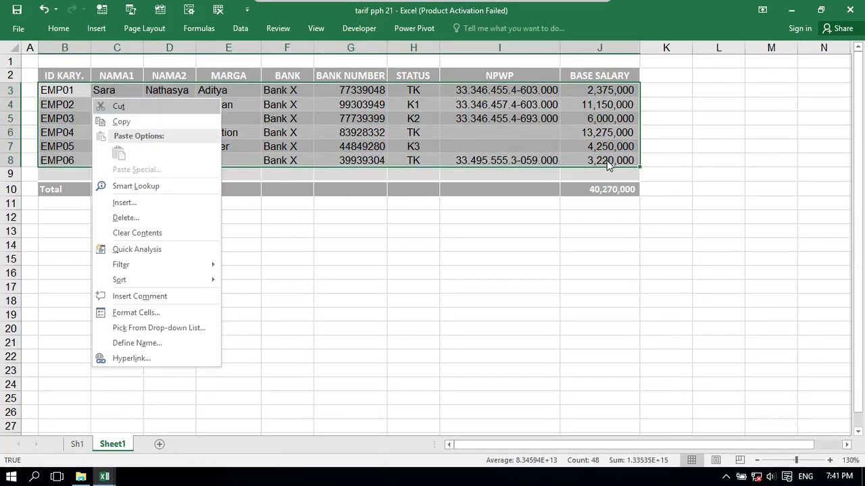
left_click(116, 124)
Switch back to the SimSal v1 workbook and paste the copied records as values into the EMP table, starting at cell B7.
mouse_move(105, 476)
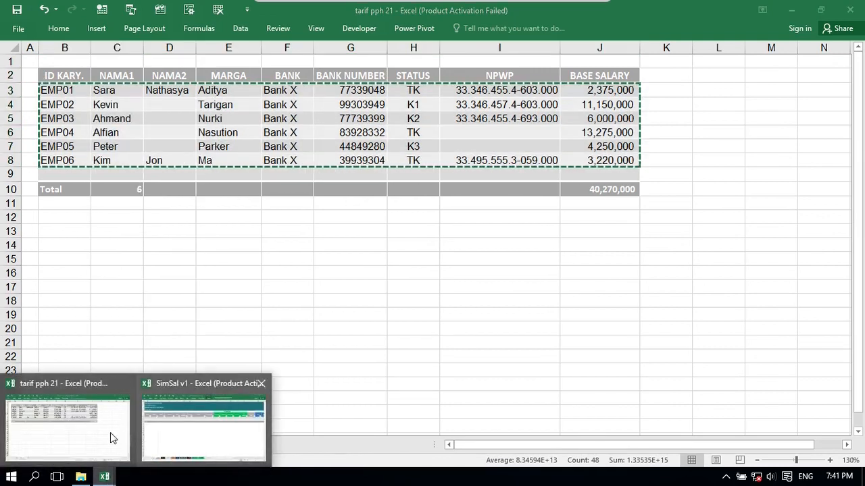
left_click(177, 442)
left_click(34, 138)
key("Down")
key("Down")
key("Left")
key("Up")
key("Right")
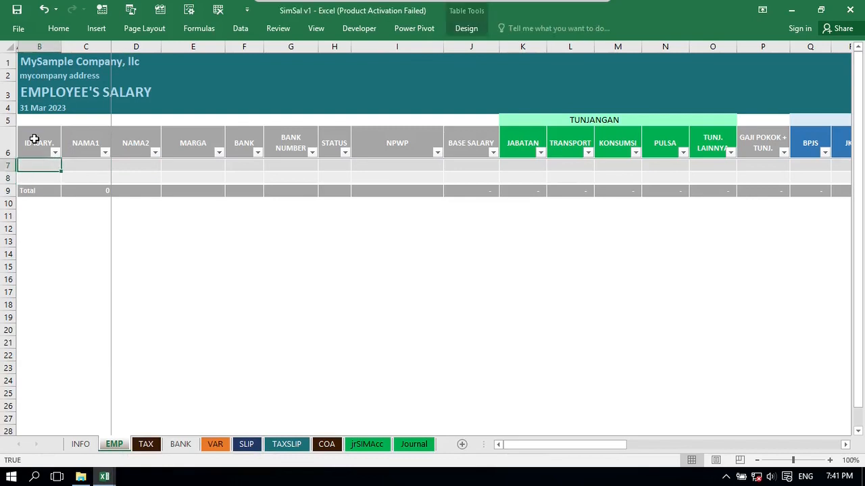
key("Menu")
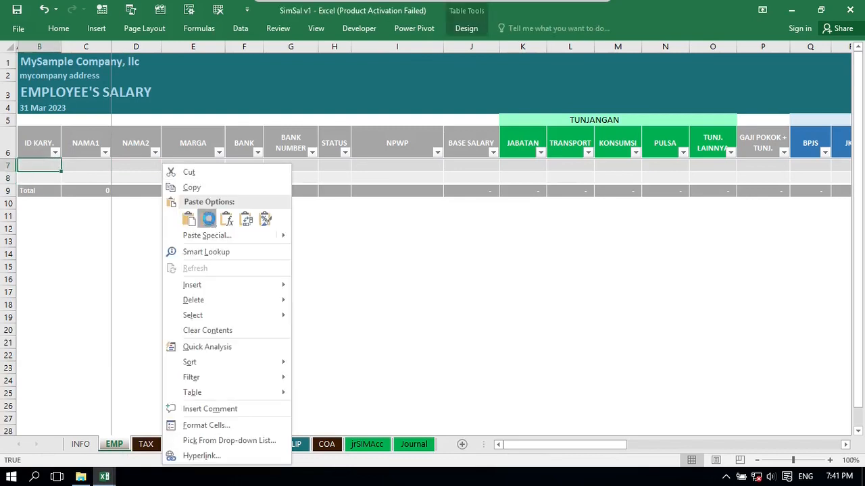
left_click(208, 218)
Check the number of employee names in the NAMA1 column of the EMP table.
left_click(176, 204)
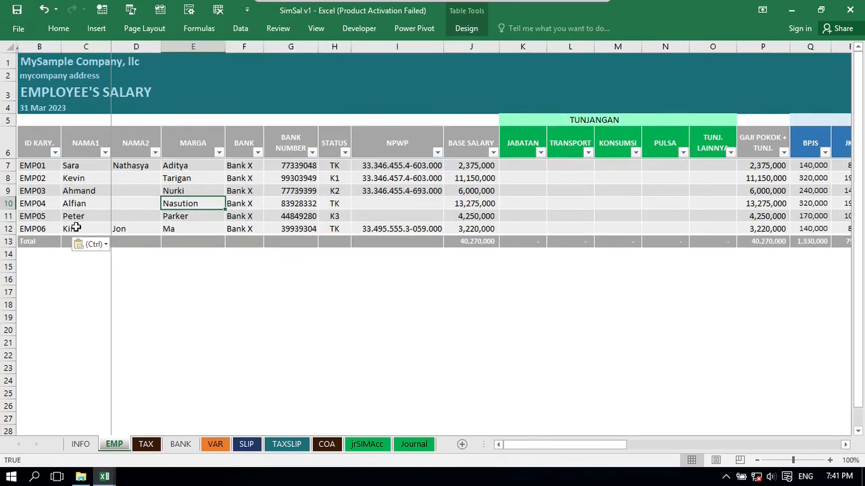
left_click(71, 166)
left_click(71, 129)
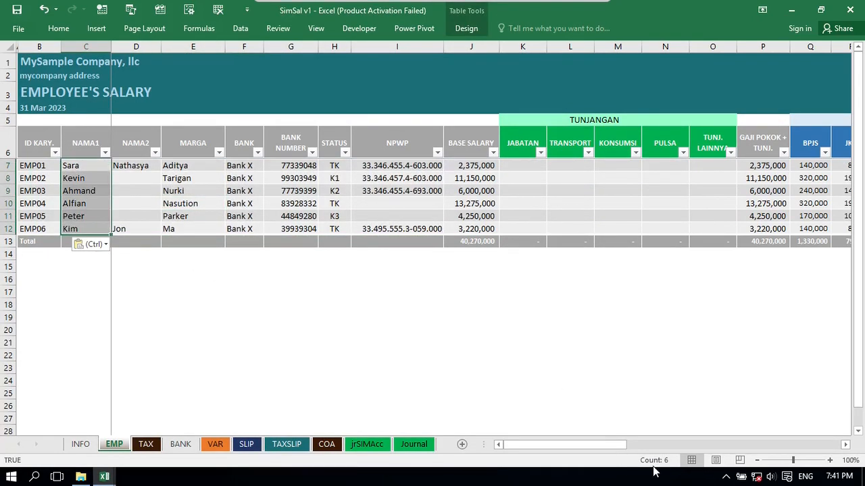
left_click(70, 178)
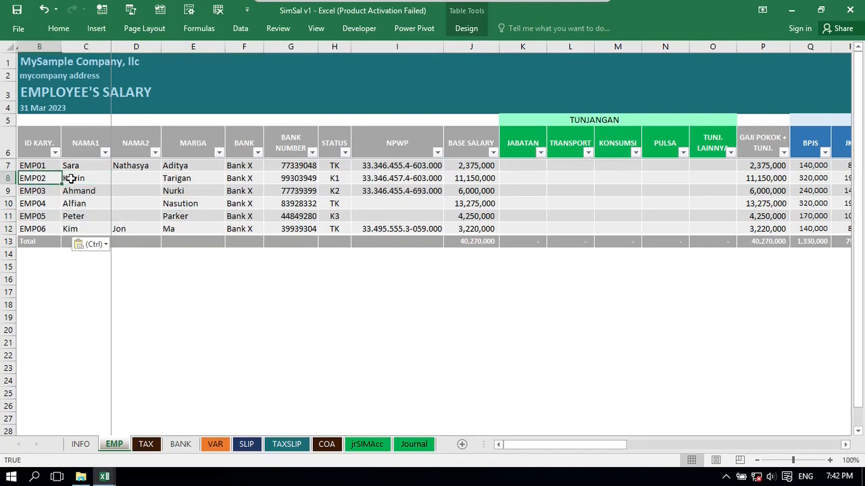
Check the BANK, BANK NUMBER and STATUS columns of the pasted employee records in the EMP table.
key("Right")
key("Right")
key("Right")
key("Right")
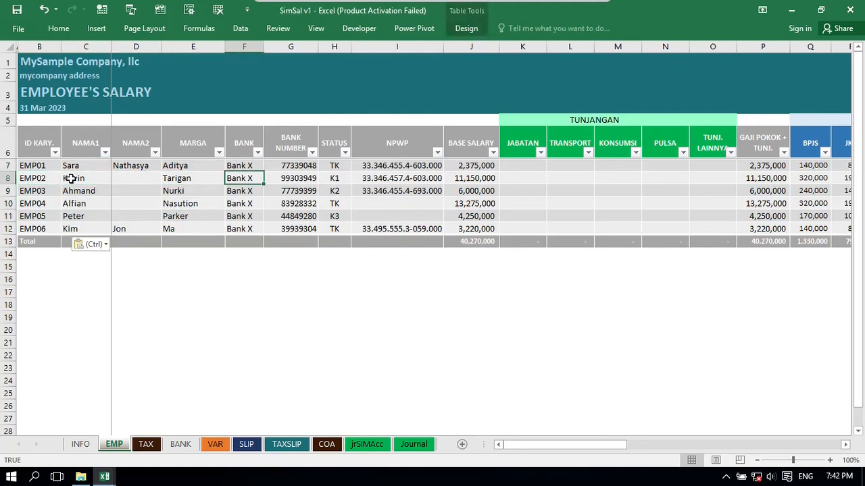
key("Right")
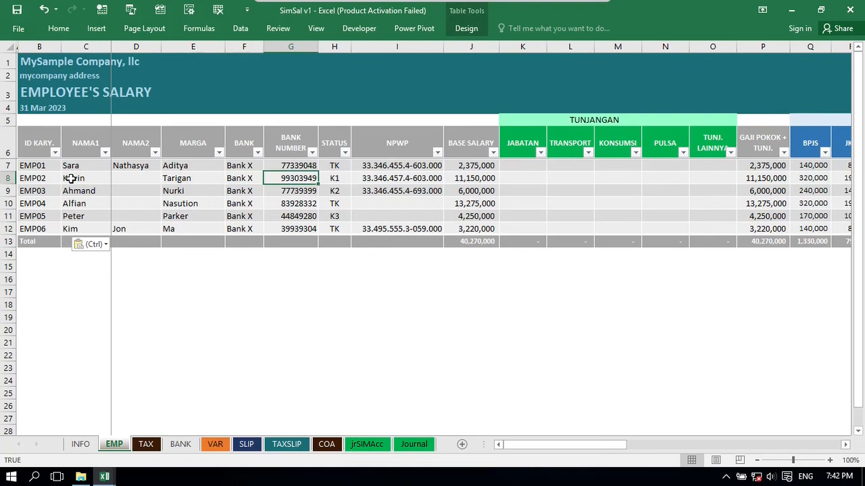
key("Right")
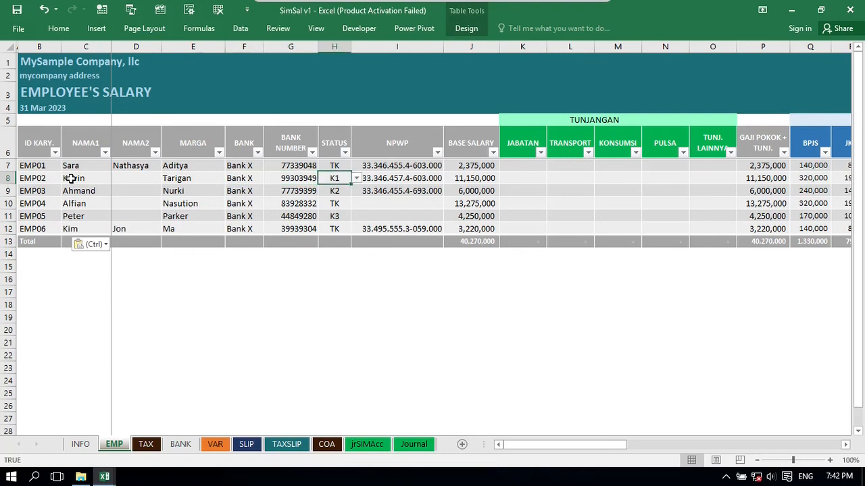
key("Right")
key("Left")
key("Down")
key("Down")
key("Down")
key("Up")
key("Up")
Check the NPWP and BASE SALARY columns for the employees in the EMP table.
key("Right")
key("Left")
key("Right")
key("Up")
key("Up")
key("Up")
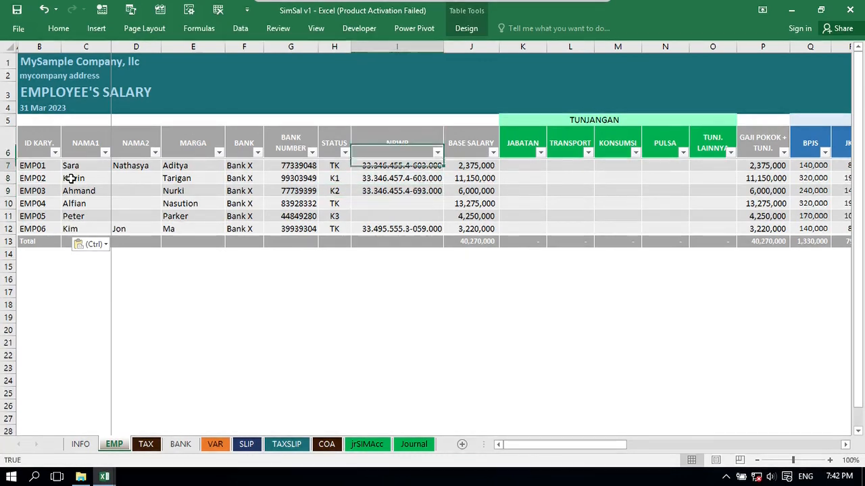
key("Down")
key("Down")
key("Down")
key("Down")
key("Down")
key("Up")
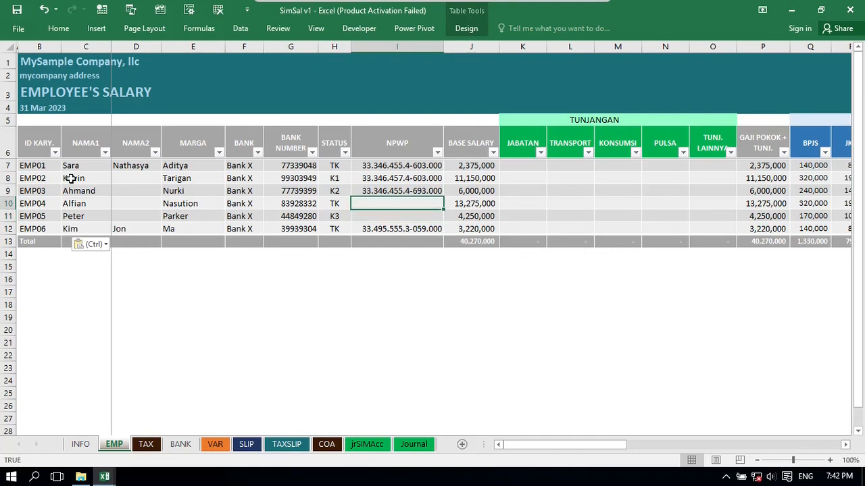
key("Up")
key("Up")
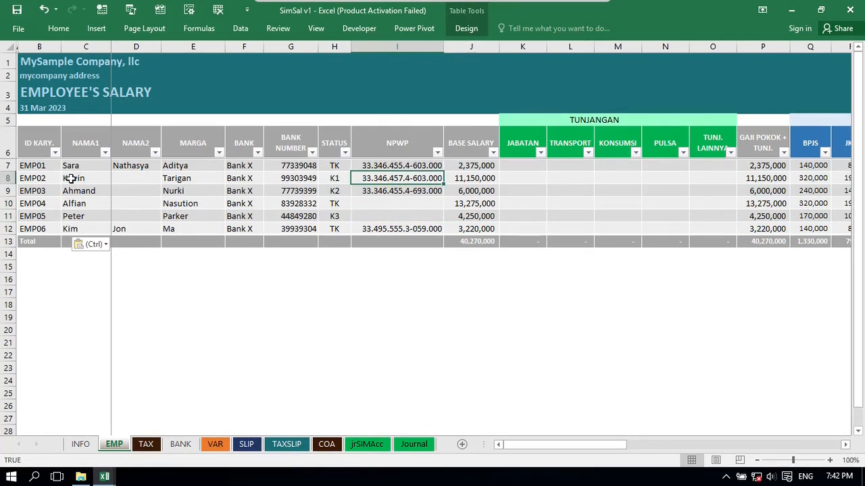
key("Right")
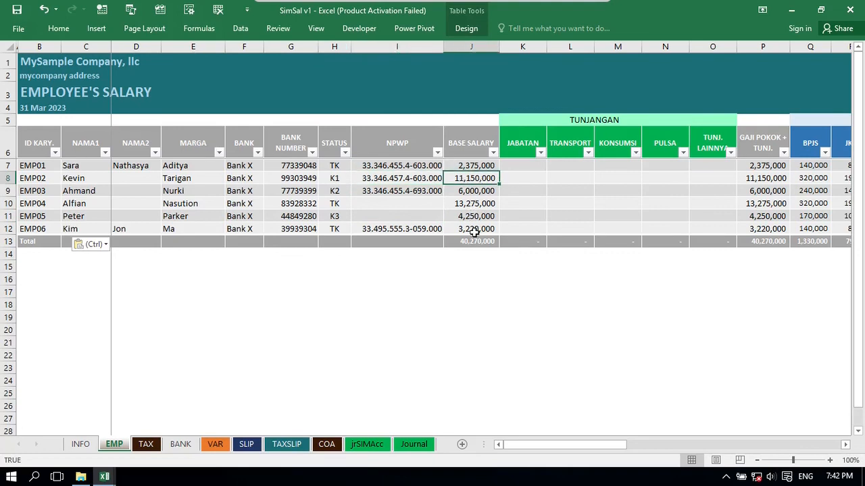
left_click(471, 229)
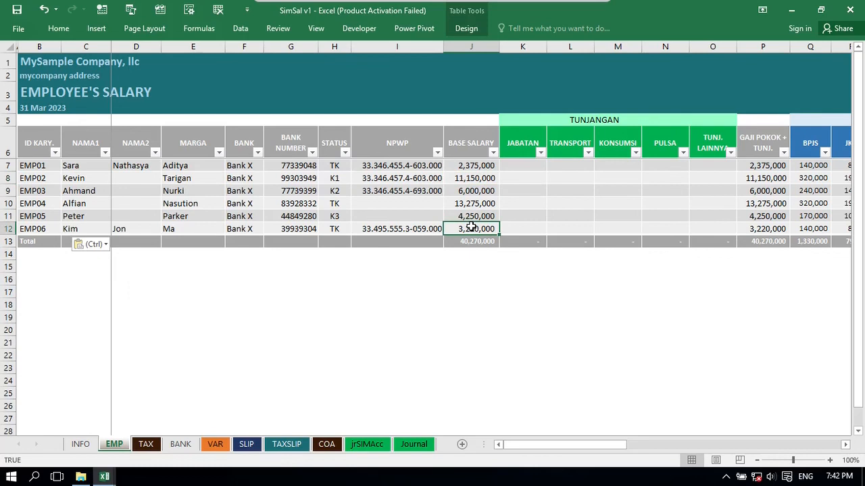
left_click(469, 203)
left_click(470, 190)
left_click(480, 177)
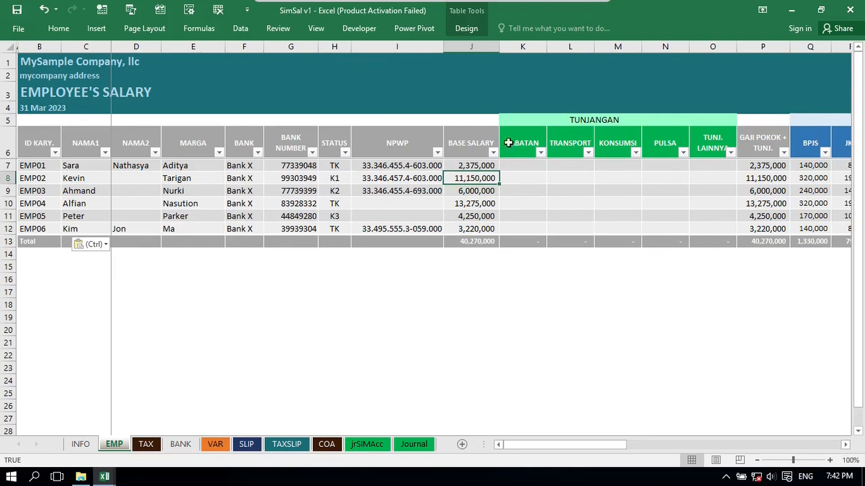
left_click(483, 195)
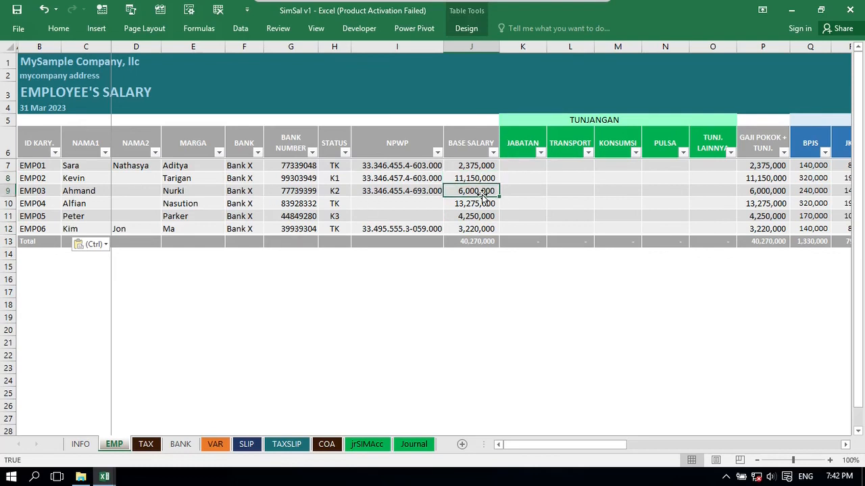
Look through the TUNJANGAN, IURAN DI BAYAR PERUSAHAAN and IURAN DI BAYAR KARYAWAN columns along the EMP03 row.
key("Right")
key("Right")
key("Right")
key("Right")
key("Right")
key("Right")
key("Right")
key("Right")
key("Right")
key("Right")
key("Right")
key("Right")
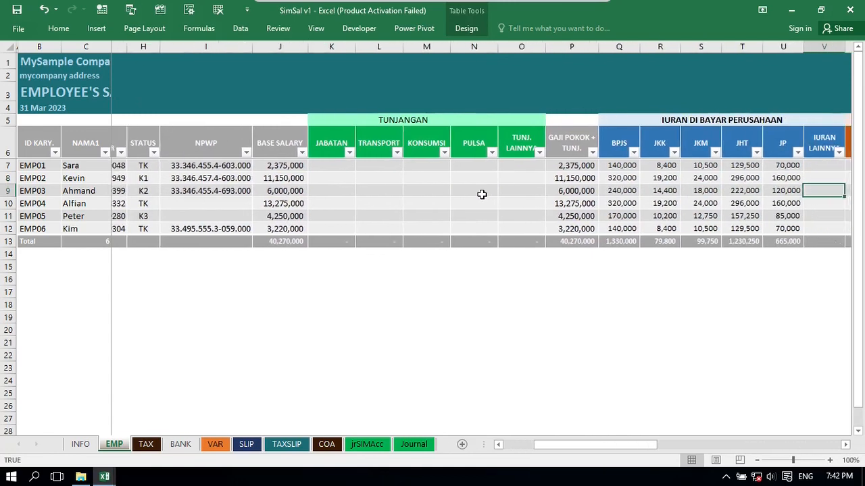
key("Right")
key("Right")
key("Right")
key("Right")
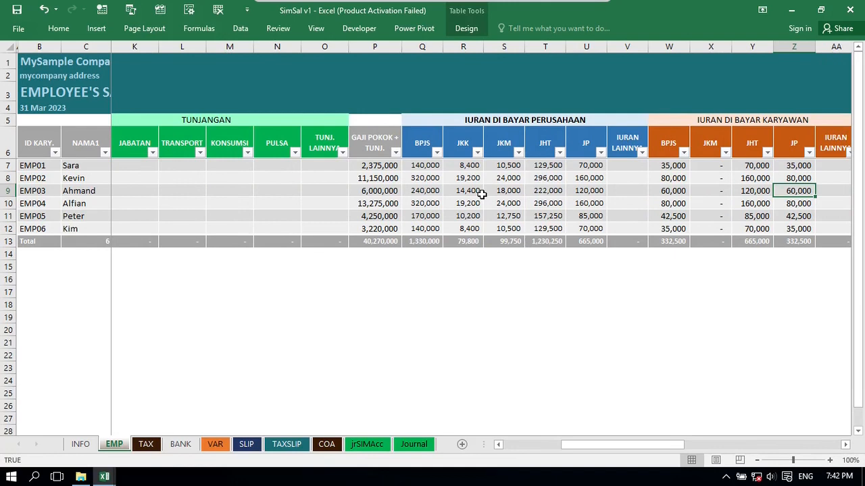
Look back over the allowance and contribution columns and on to the PENGHASILAN TIDAK RUTIN columns of the EMP table.
key("Left")
key("Left")
key("Left")
key("Left")
key("Left")
key("Left")
key("Left")
key("Left")
key("Left")
key("Left")
key("Left")
key("Left")
key("Right")
key("Right")
key("Right")
key("Right")
key("Right")
key("Right")
key("Right")
key("Right")
key("Right")
key("Right")
key("Right")
key("Right")
key("Right")
key("Right")
key("Right")
key("Right")
key("Right")
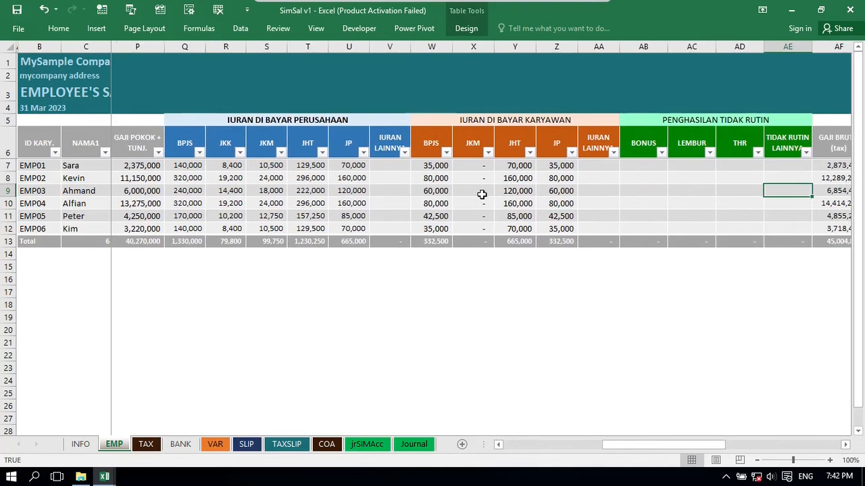
Set the JABATAN allowance of EMP01 in cell K7 to 2,000,000.
key("Left")
key("Left")
key("Left")
key("Left")
key("Left")
key("Left")
key("Left")
key("Left")
key("Left")
key("Left")
key("Left")
key("Left")
key("Left")
key("Left")
key("Left")
key("Left")
key("Left")
key("Left")
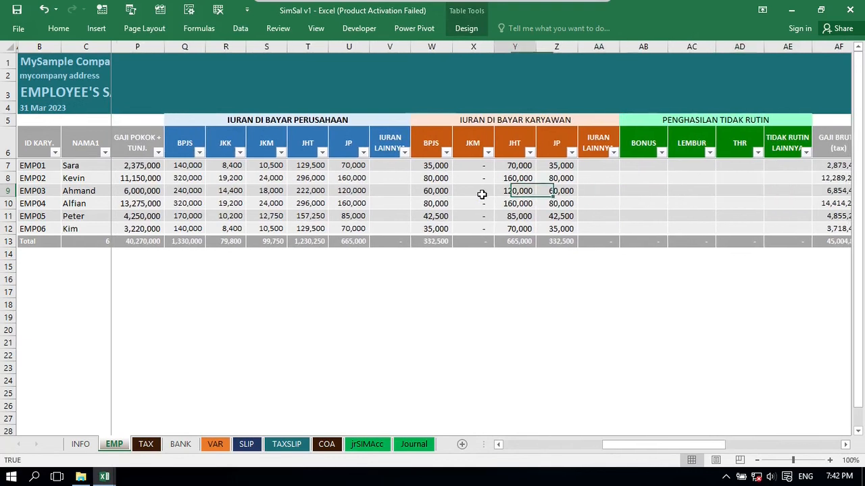
key("Left")
key("Left")
key("Left")
key("Left")
key("Left")
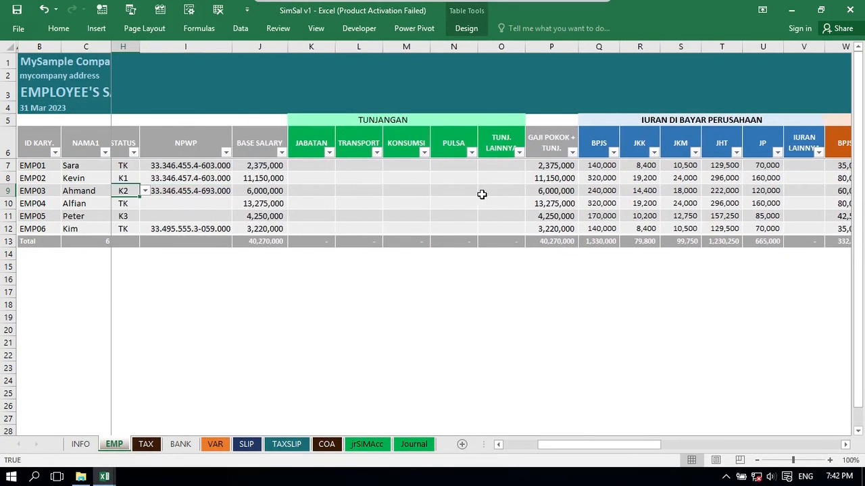
key("Right")
key("Right")
key("Right")
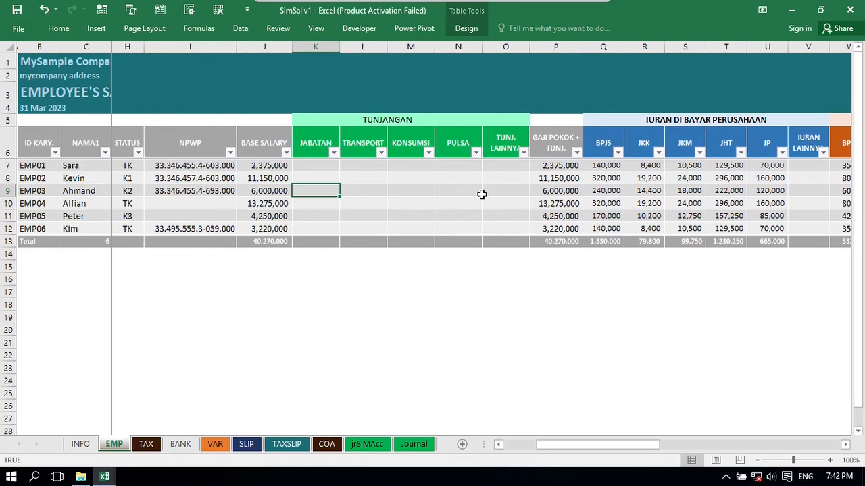
key("Up")
key("Up")
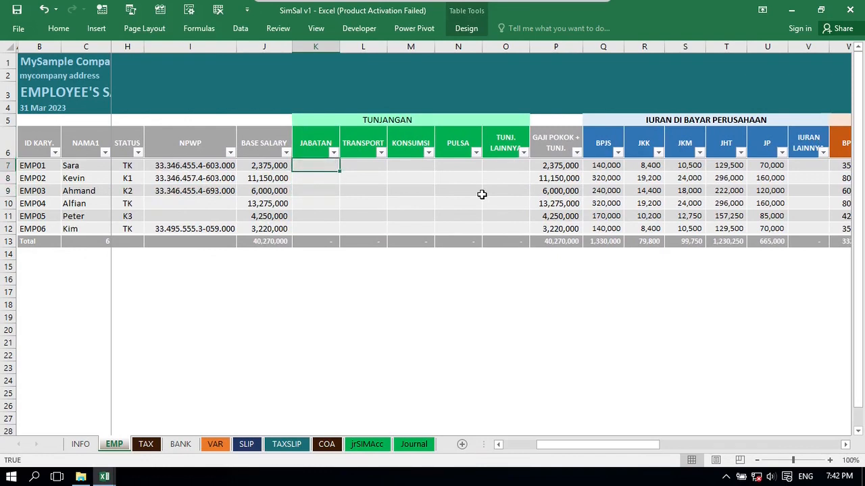
type("200000")
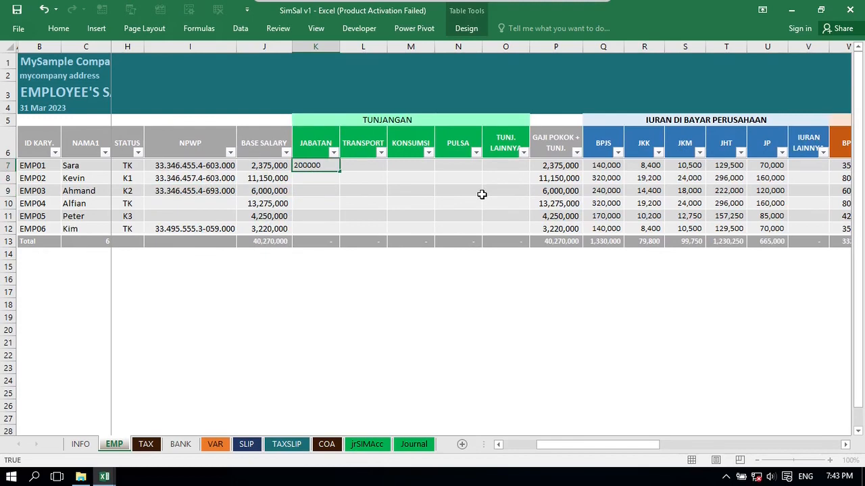
key("Return")
key("Up")
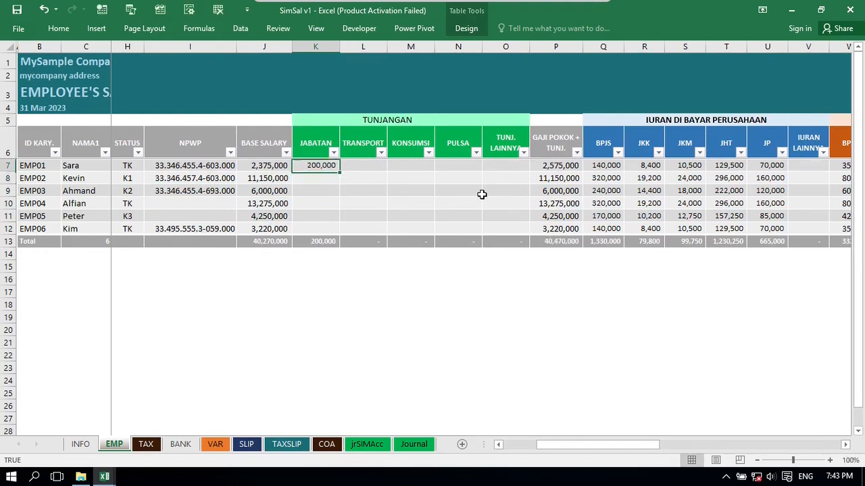
key("F2")
type("0")
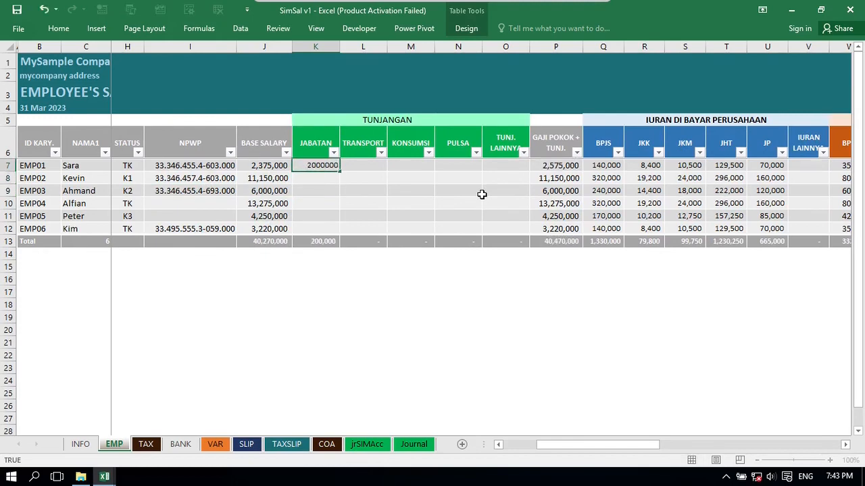
key("Return")
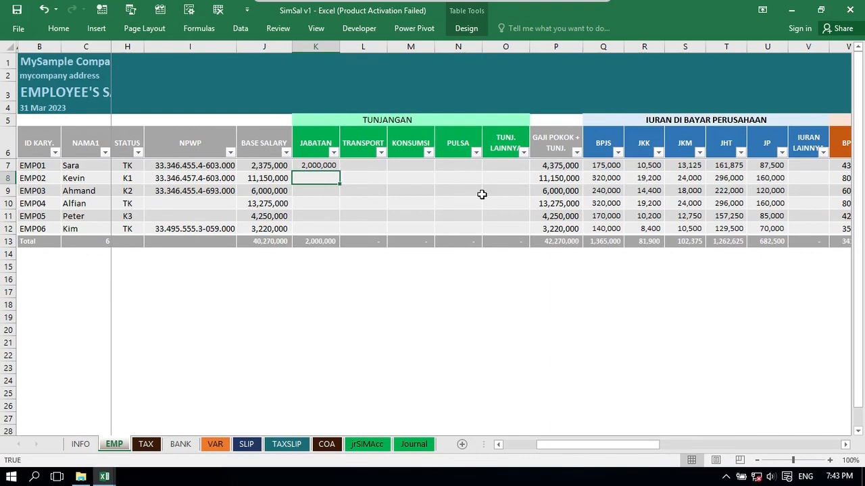
Enter a TRANSPORT allowance of 500,000 for EMP01 in cell L7.
key("Up")
key("Right")
key("Right")
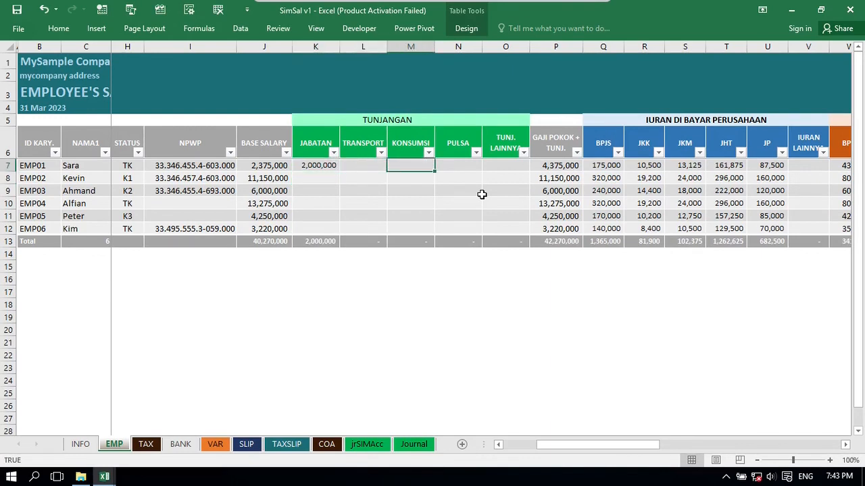
key("Left")
type("500000")
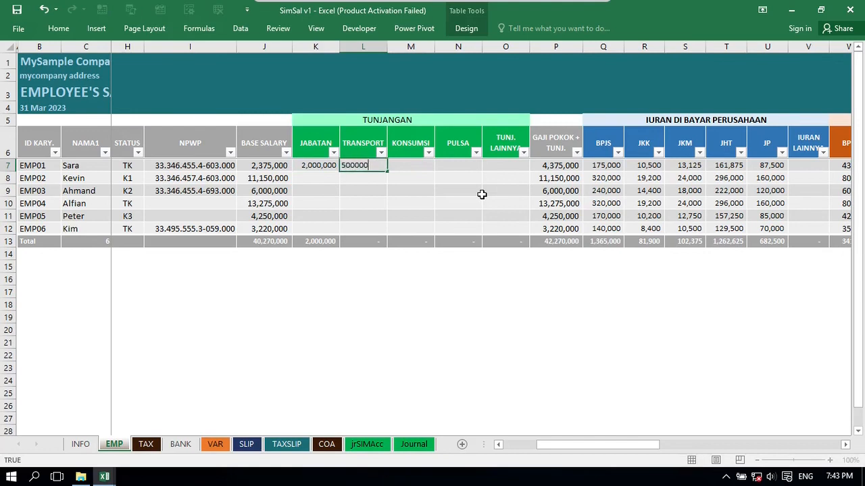
key("Return")
Enter 100,000 as the TUNJ. LAINNYA allowance for EMP01 in cell O7.
key("Right")
key("Right")
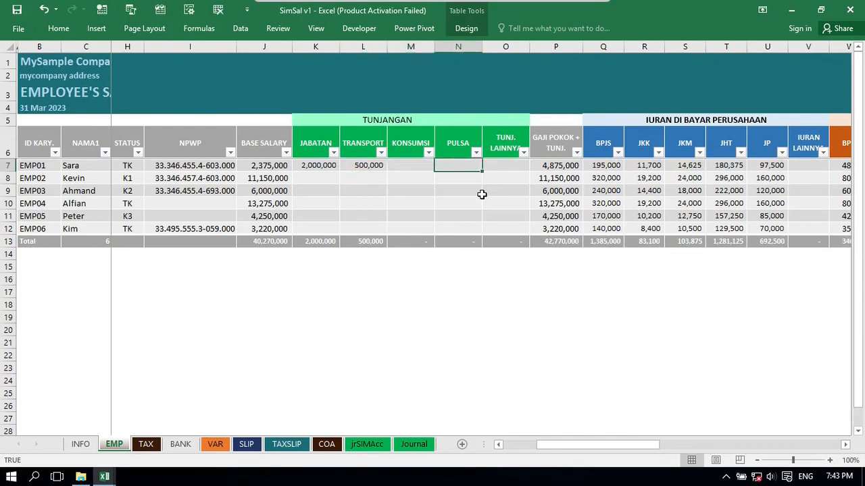
key("Right")
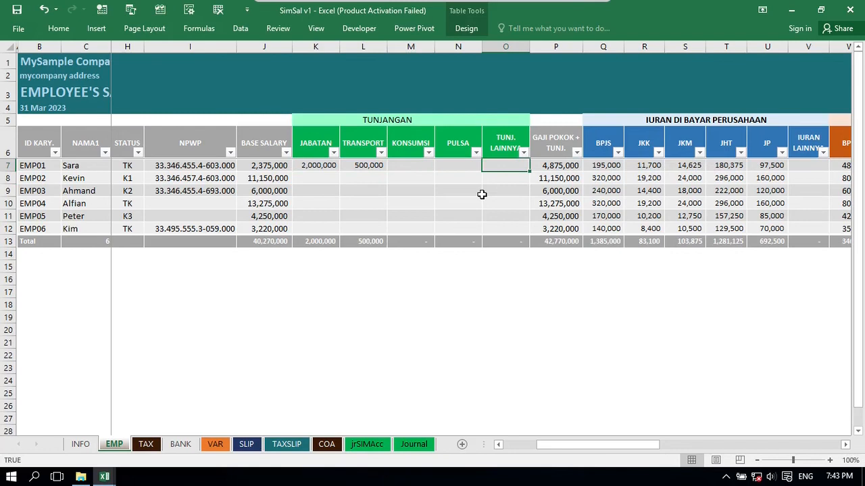
type("100000")
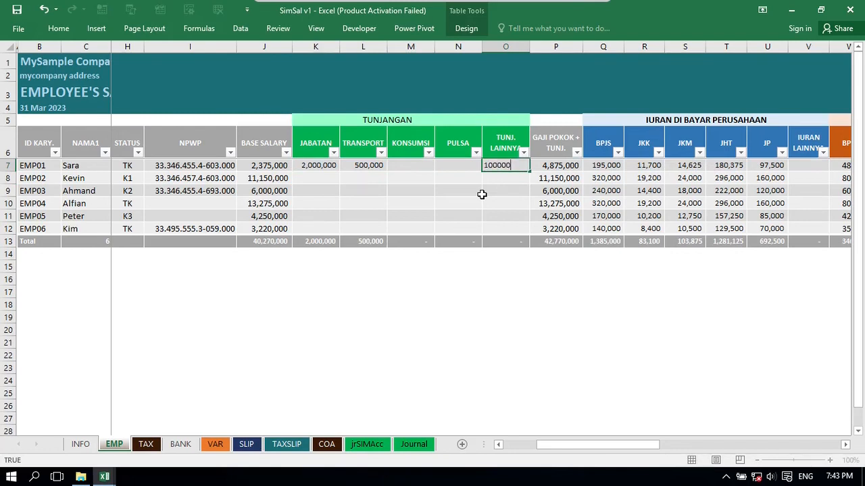
key("Return")
Enter a KONSUMSI allowance of 1,000,000 for EMP03 in cell M9.
key("Down")
key("Left")
key("Left")
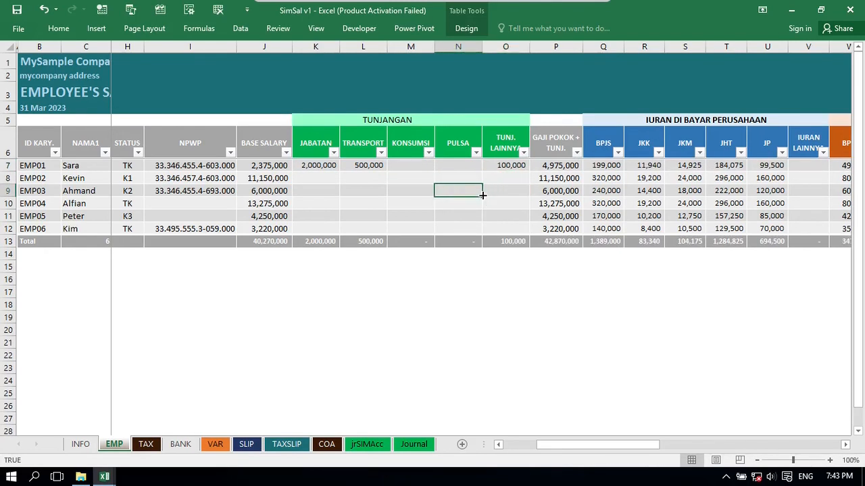
type("1000000")
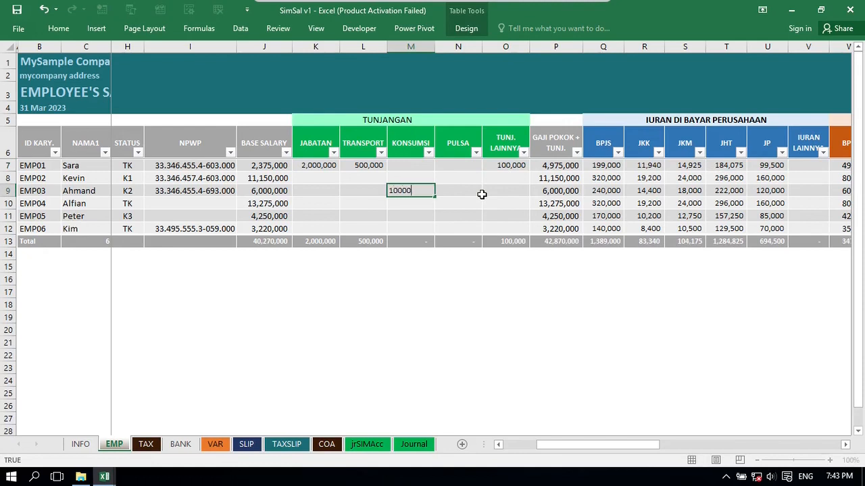
key("Return")
Enter a TRANSPORT allowance of 500,000 for EMP05 in cell L11.
key("Up")
key("Right")
key("Down")
key("Down")
key("Left")
key("Left")
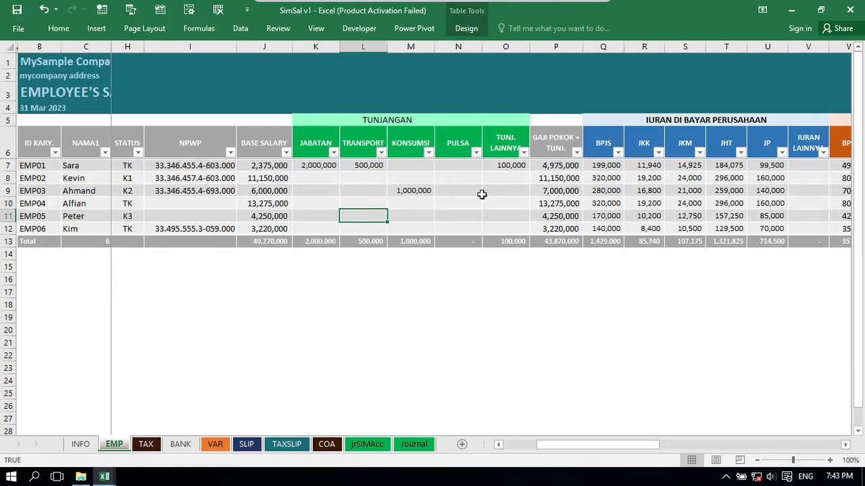
type("500000")
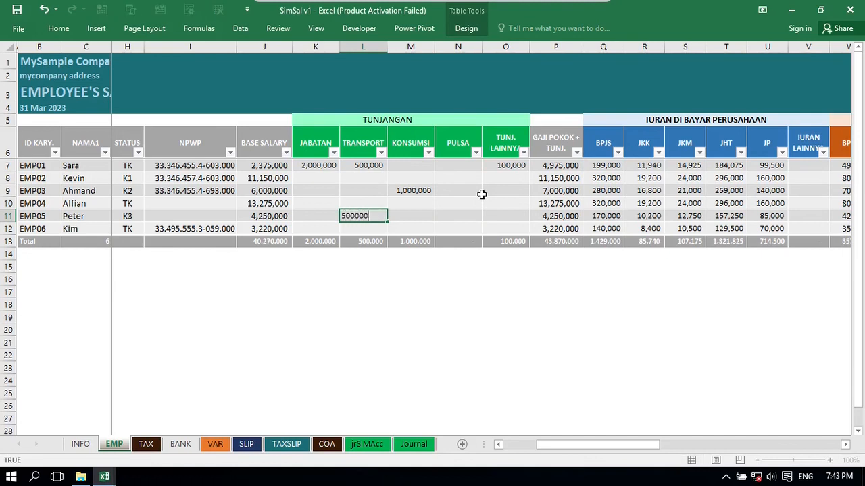
key("Return")
Enter JABATAN allowances of 1,000,000 for EMP05 in cell K11 and 2,500,000 for EMP06 in cell K12.
key("Left")
key("Up")
type("100")
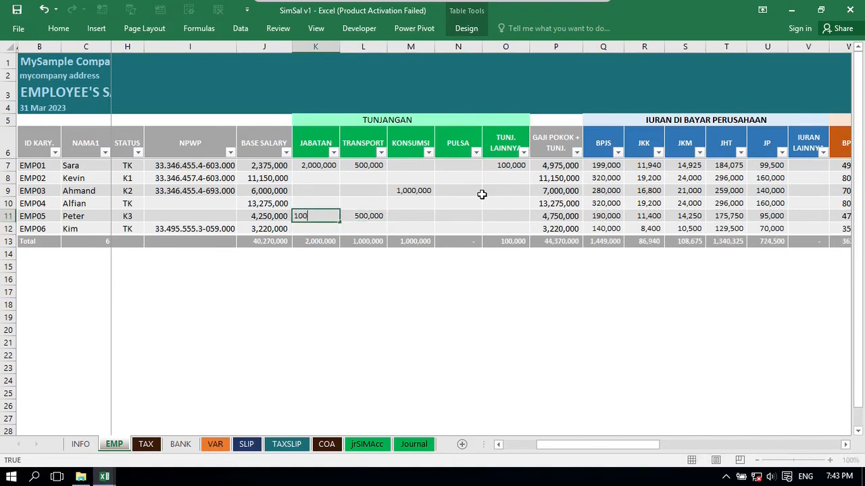
type("0000")
key("Return")
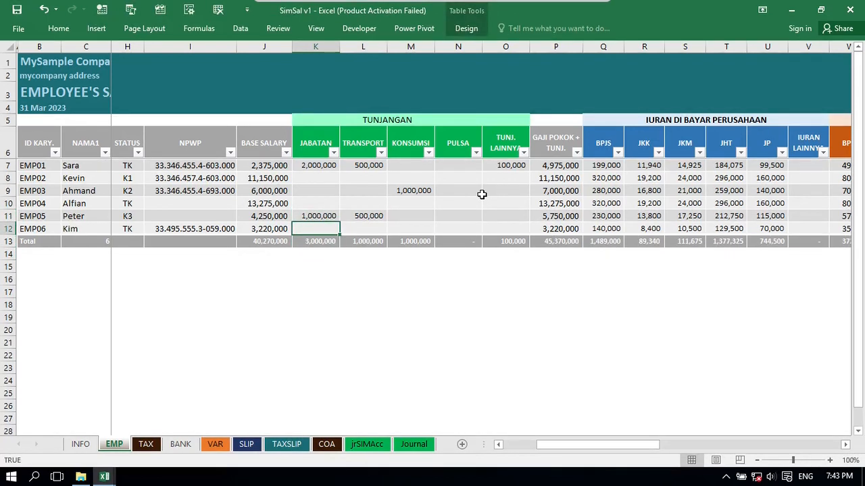
type("2500000")
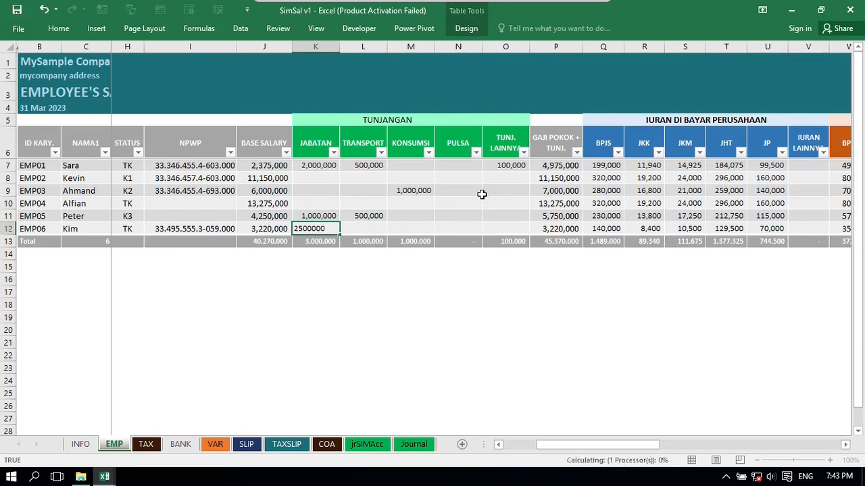
key("Return")
Enter a TUNJ. LAINNYA allowance of 500,000 for EMP05 in cell O11.
key("Right")
key("Right")
key("Right")
key("Up")
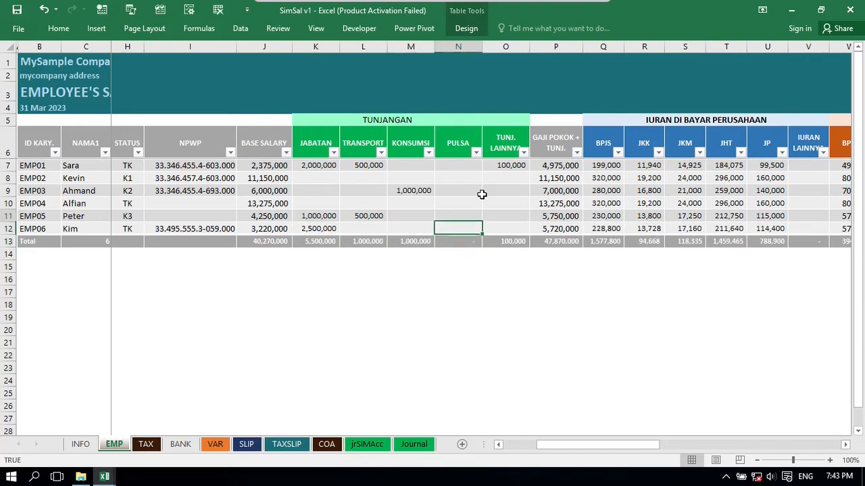
key("Up")
key("Right")
type("500000")
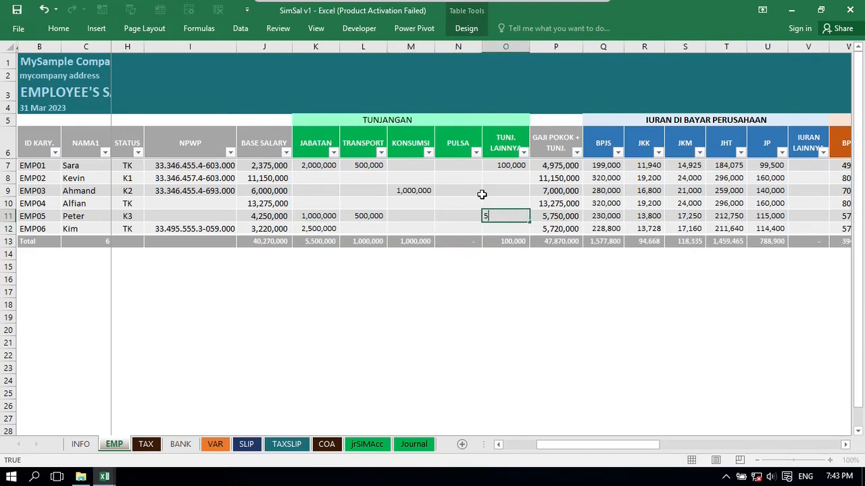
key("Return")
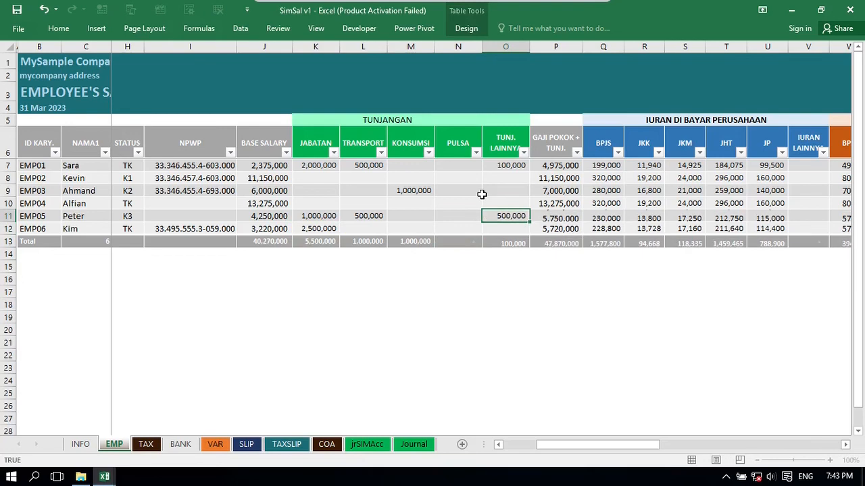
Review the EMP sheet's allowance and contribution columns across to the PENGHASILAN TIDAK RUTIN section.
key("Left")
key("Left")
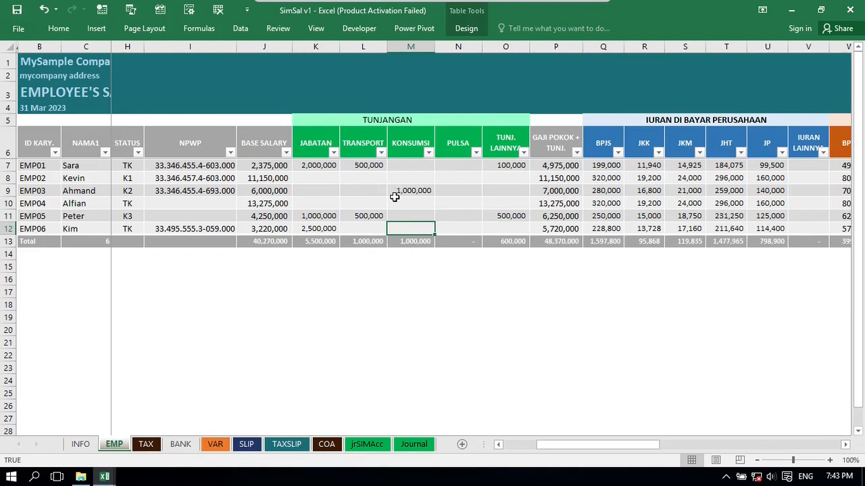
key("Right")
key("Right")
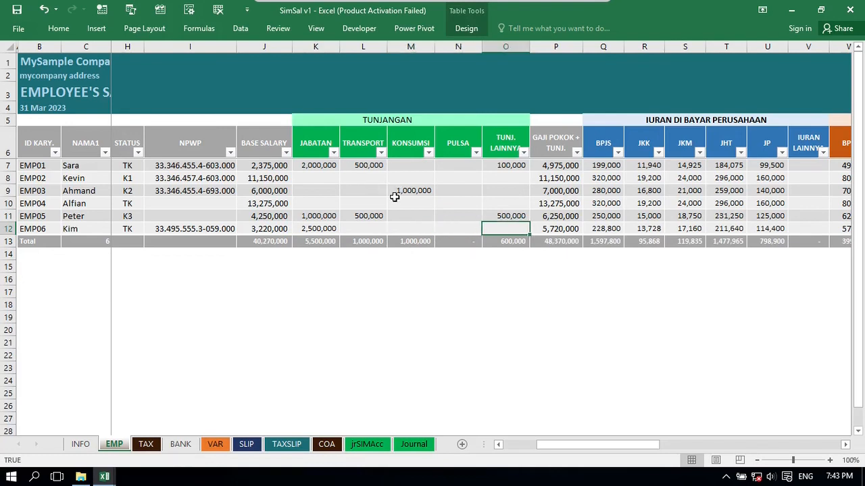
key("Right")
key("Right")
key("Right")
key("Right")
key("Right")
key("Right")
key("Right")
key("Right")
key("Right")
key("Right")
key("Right")
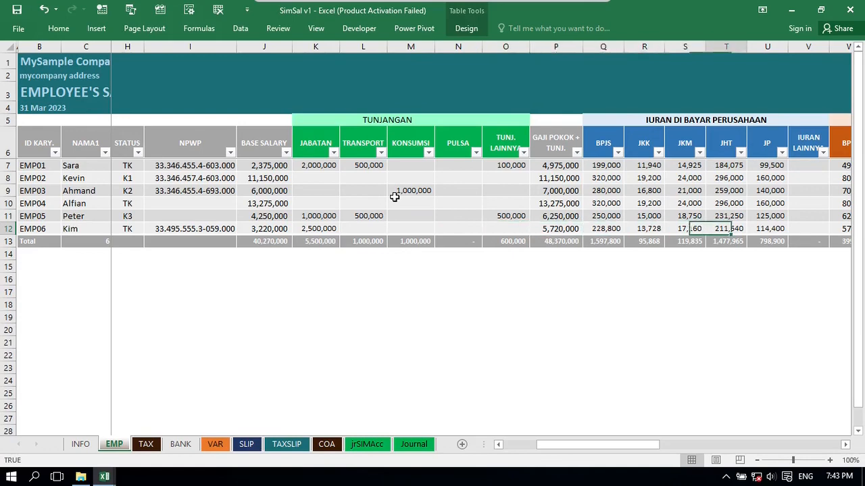
key("Right")
key("Right")
key("Right")
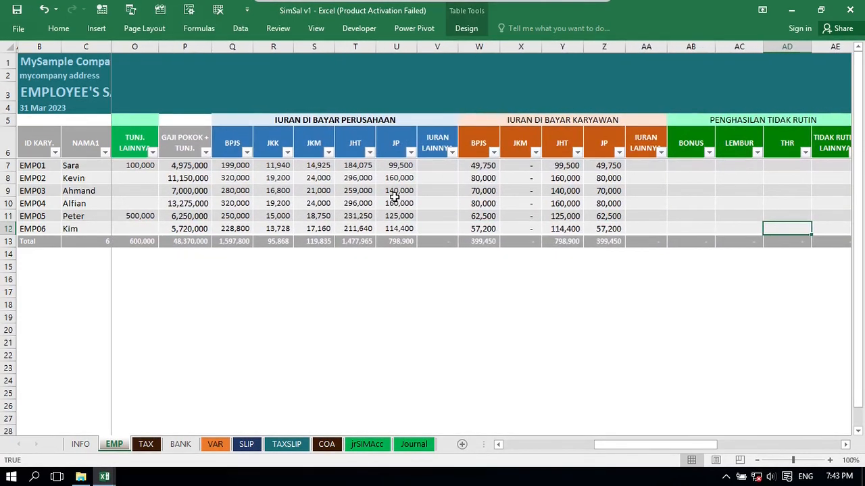
Examine the IURAN LAINNYA columns under the company-paid and employee-paid contributions.
left_click(442, 174)
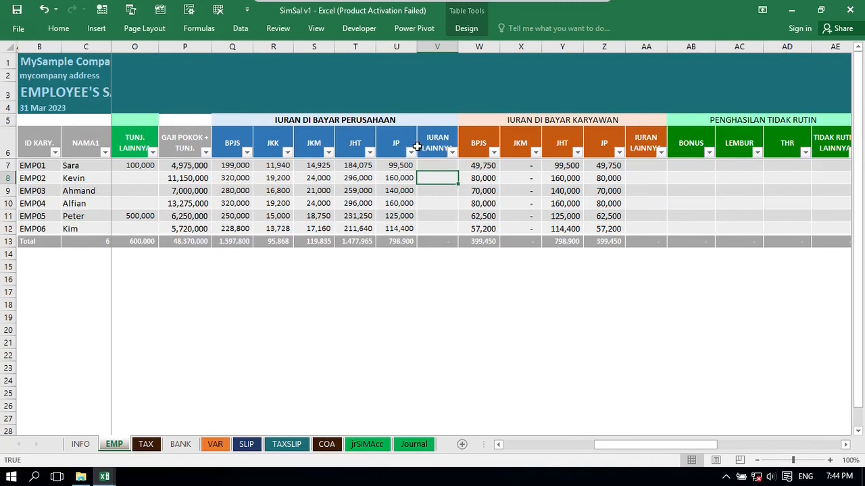
key("Down")
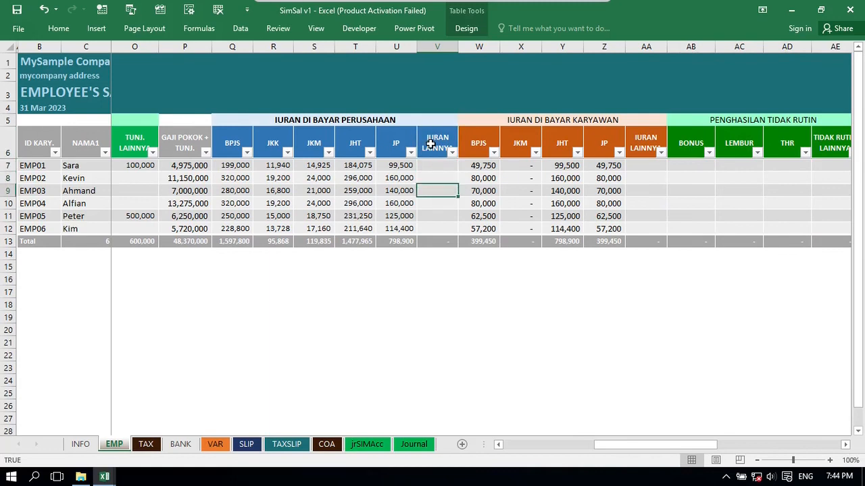
key("Right")
key("Right")
key("Right")
key("Right")
key("Right")
key("Right")
key("Right")
key("Right")
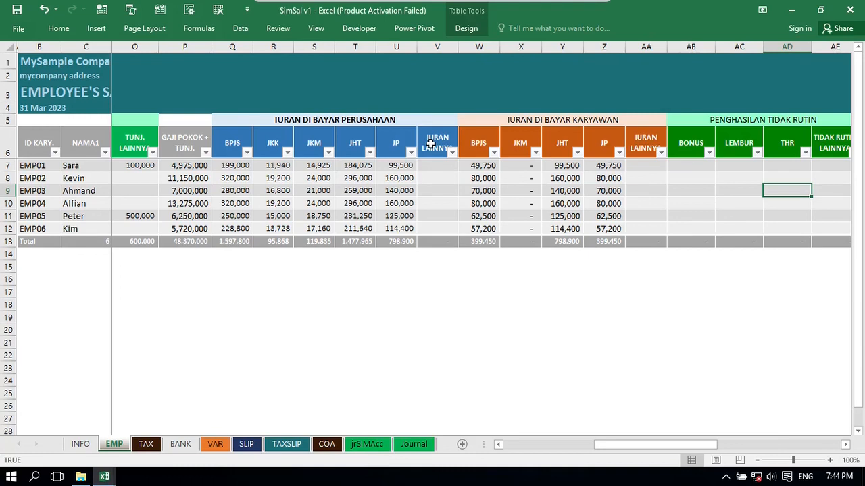
left_click_drag(435, 178, 438, 203)
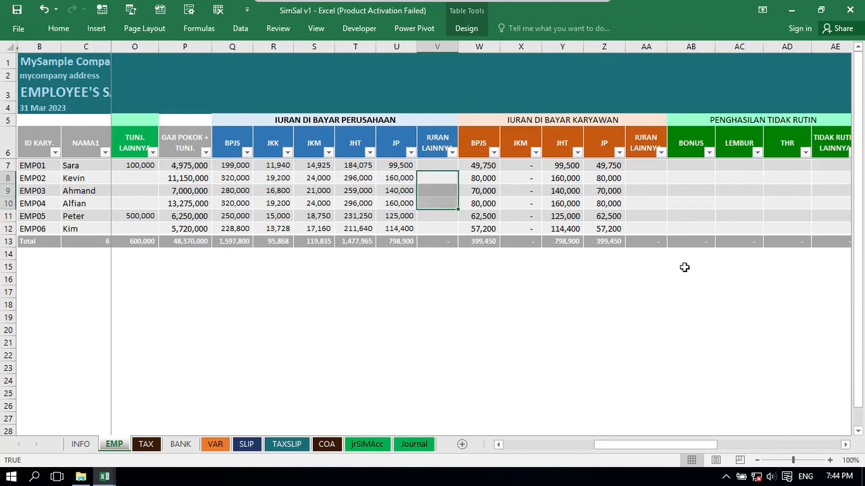
left_click_drag(643, 178, 644, 200)
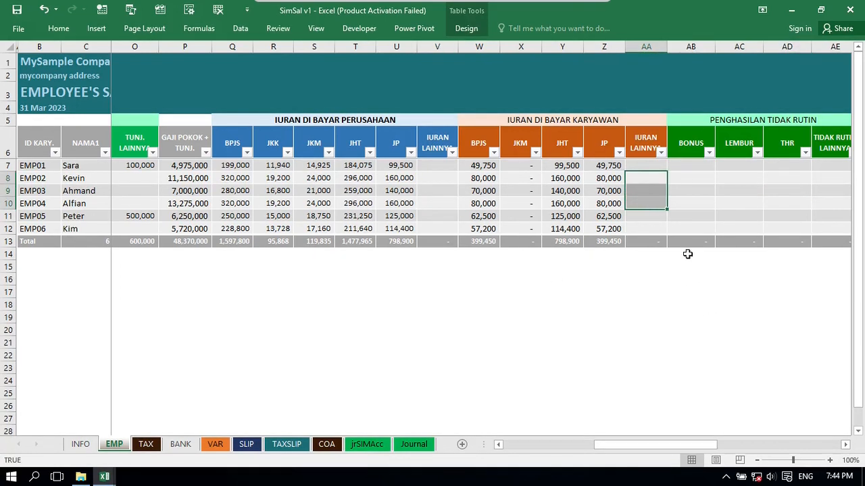
Examine the BONUS, LEMBUR, THR and TIDAK RUTIN LAINNYA columns for irregular income.
left_click(688, 177)
key("Right")
key("Right")
key("Right")
key("Right")
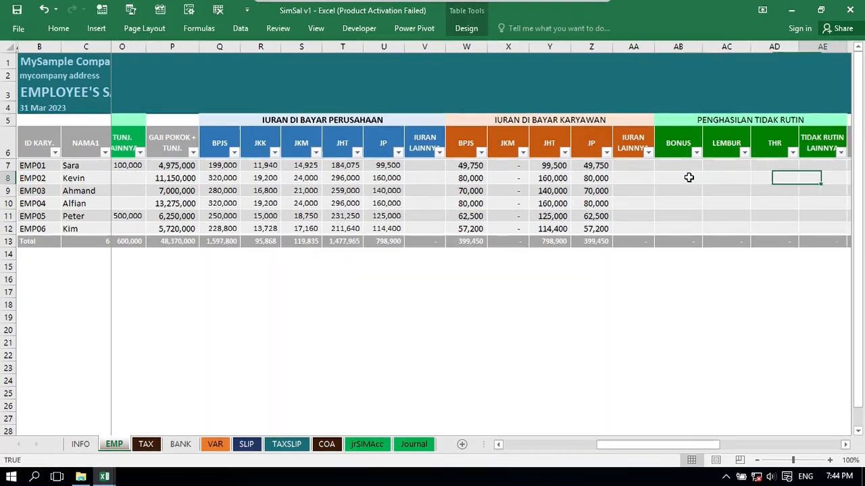
key("Left")
key("Left")
key("Left")
key("Left")
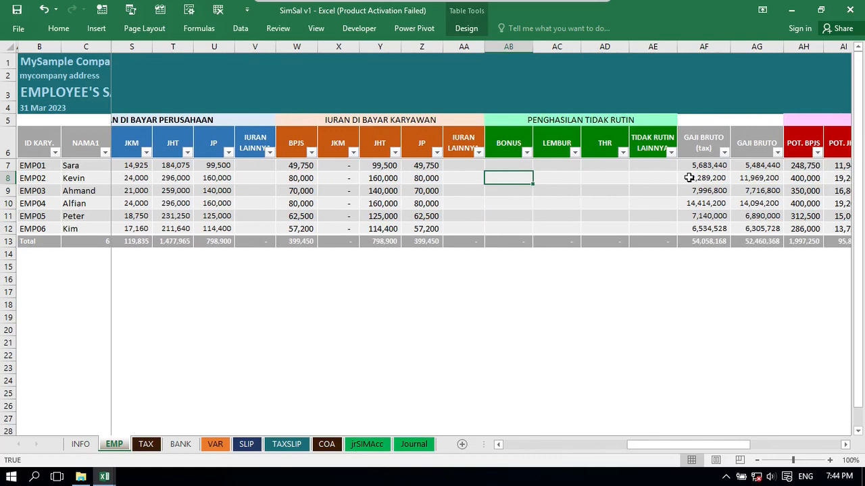
Enter a BONUS of 500,000 for EMP01 in cell AB7 and a LEMBUR of 1,000,000 for EMP06 in AC12.
left_click(505, 166)
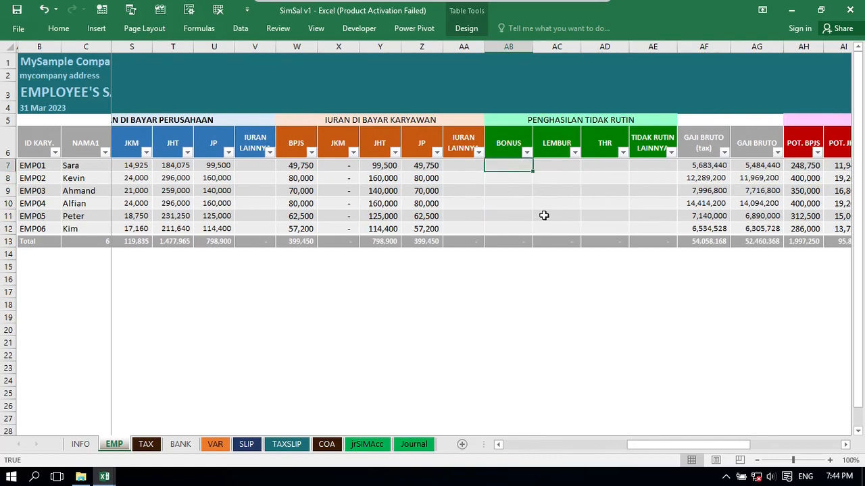
type("500,000")
left_click(554, 222)
key("Down")
type("100")
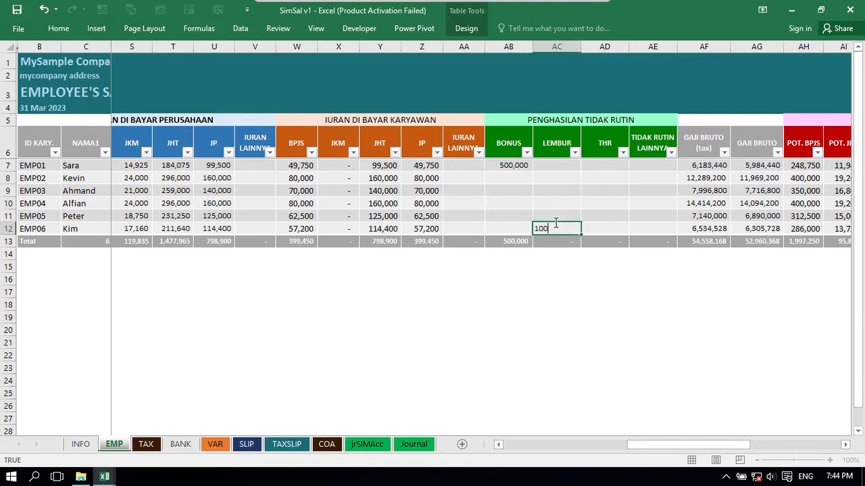
key("Return")
Enter a THR of 500,000 for EMP03 in cell AD9.
key("Up")
key("Up")
key("Up")
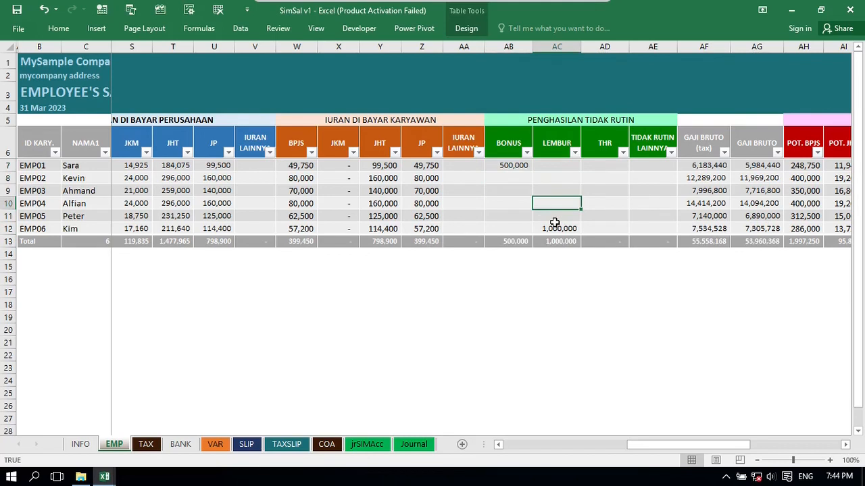
left_click(598, 189)
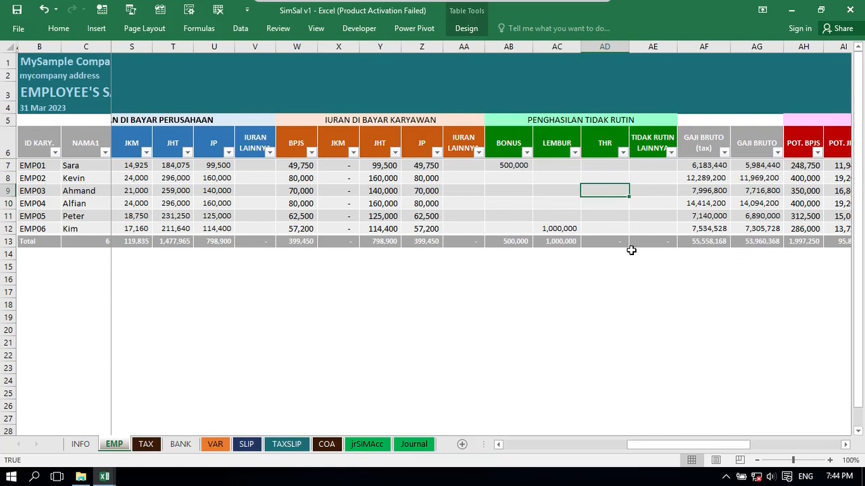
type("500,000")
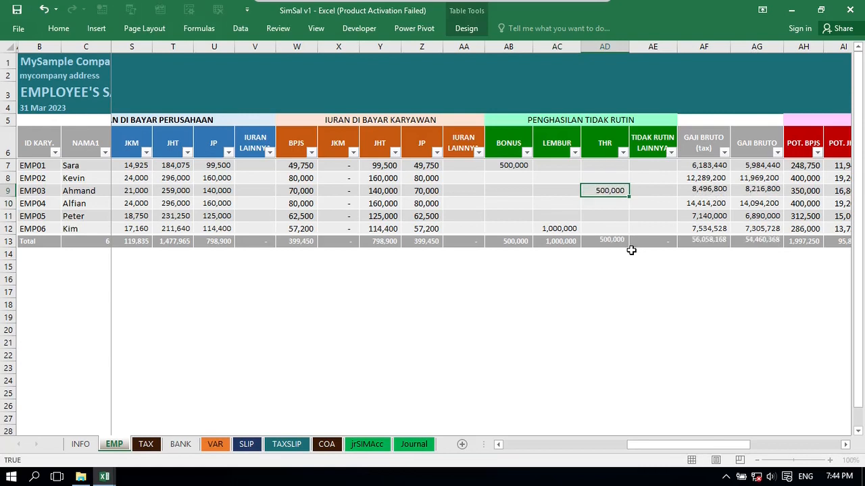
key("Tab")
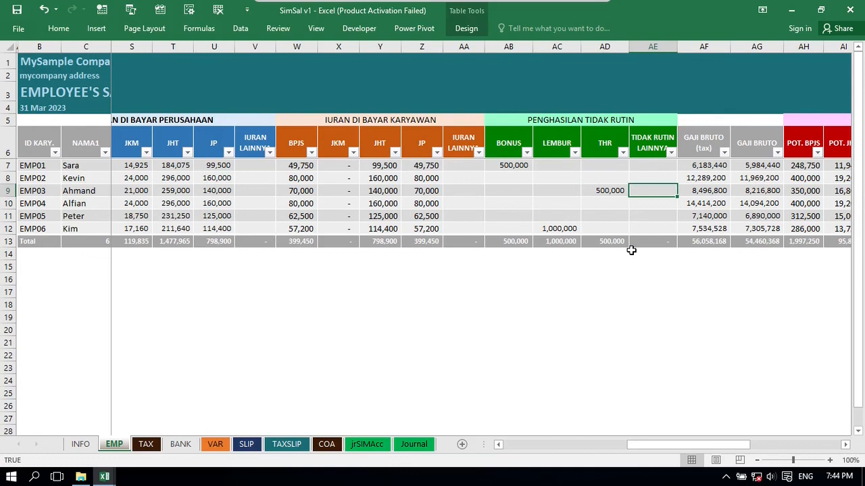
Review the gross salary, insurance deduction, PPH 21 and TAKE HOME PAY columns, checking which employees have a PPH 21 amount.
key("Right")
key("Right")
key("Right")
key("Right")
key("Right")
key("Right")
key("Right")
key("Right")
key("Right")
key("Right")
key("Right")
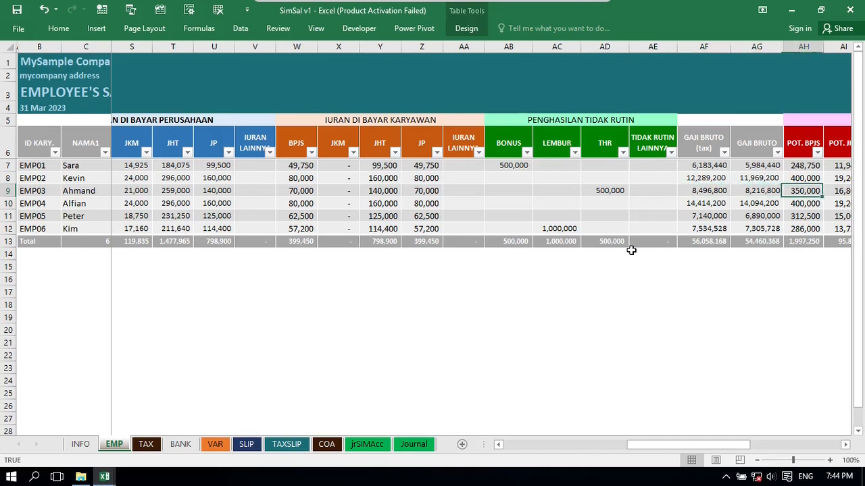
key("Right")
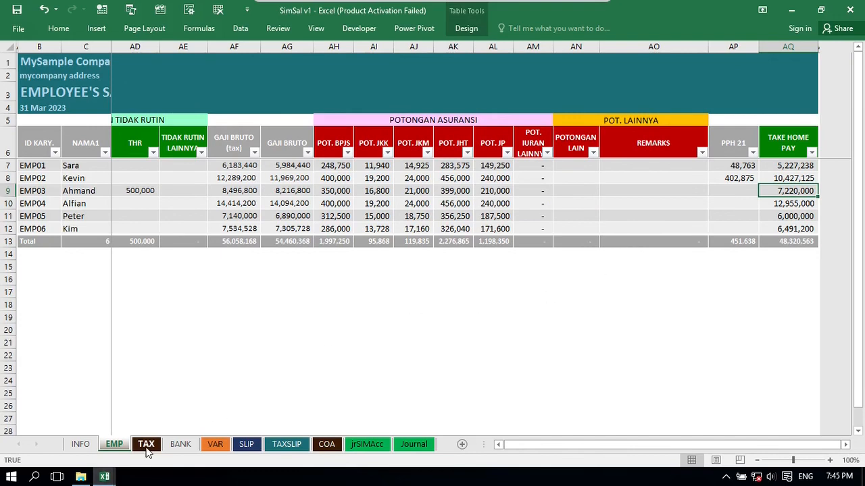
left_click_drag(736, 167, 738, 178)
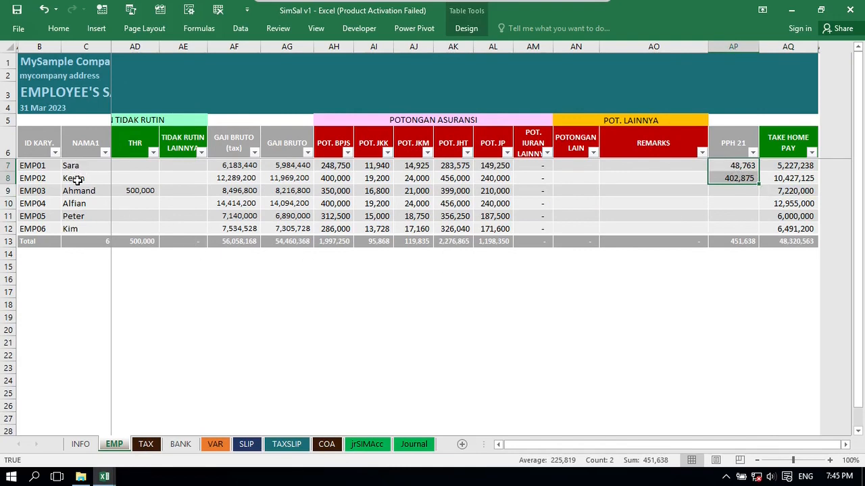
Compare the employees listed in the TAX sheet's PPH 21 calculation with those in the EMP sheet.
left_click(145, 445)
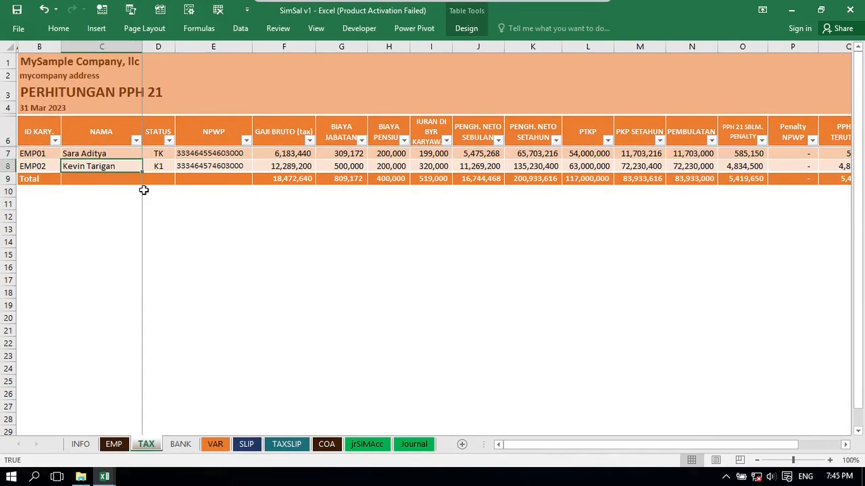
left_click(114, 444)
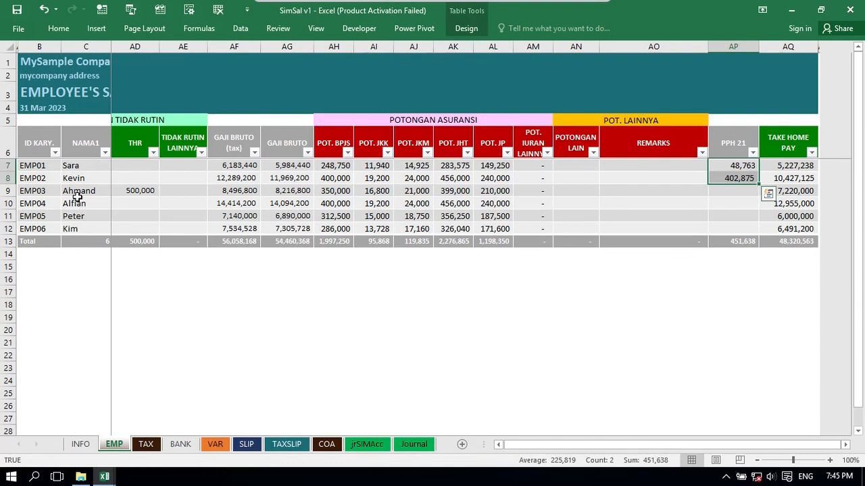
left_click(146, 444)
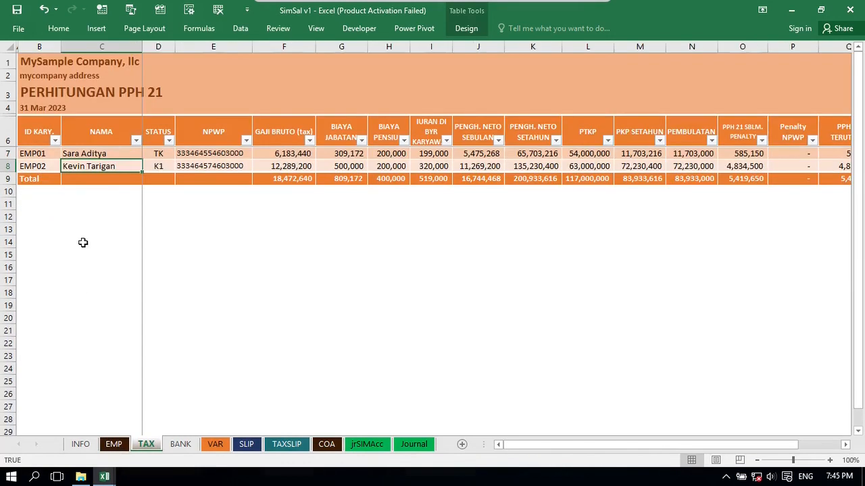
left_click(83, 140)
key("Down")
key("Down")
key("Down")
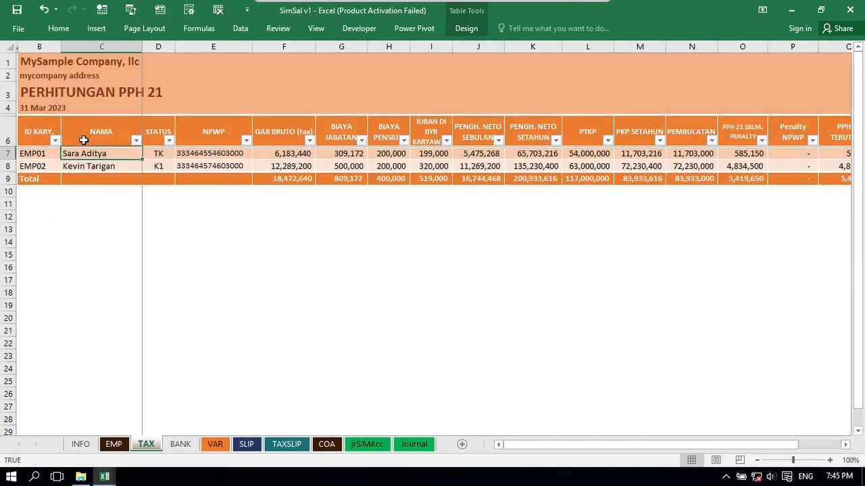
key("Up")
key("Up")
key("Up")
key("Down")
key("Down")
key("Up")
Count the employees in the EMP sheet's NAMA1 column and return to the TAX sheet.
left_click(120, 446)
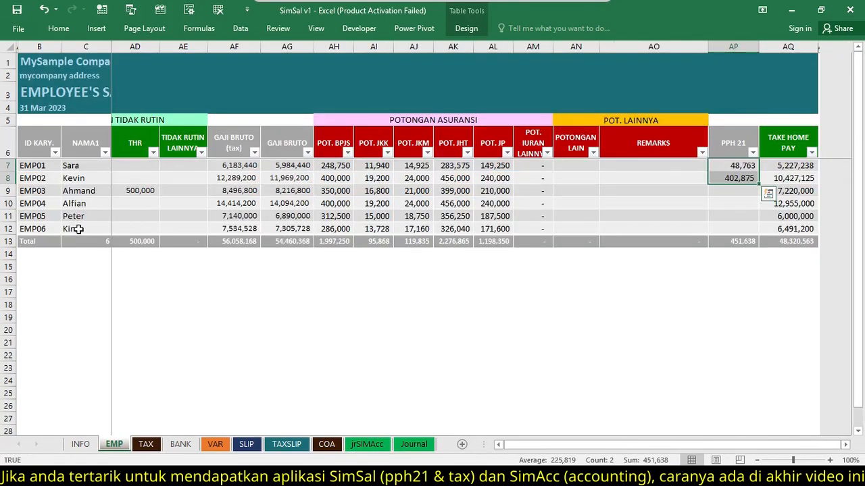
left_click(71, 130)
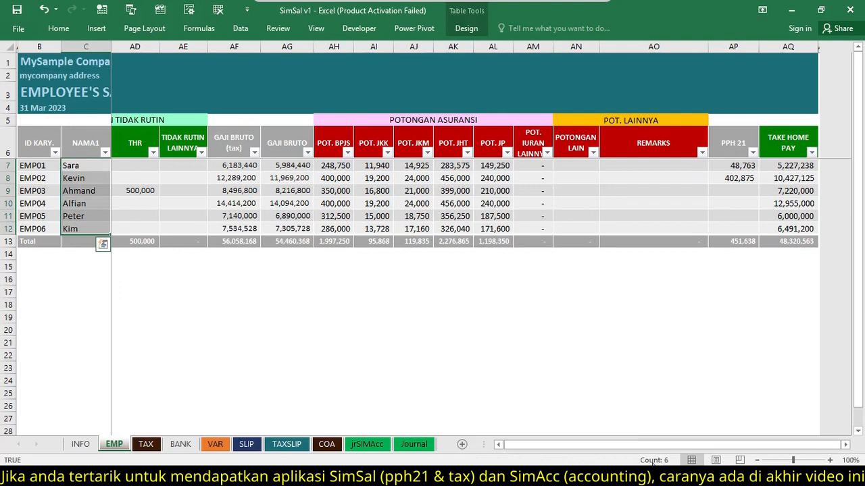
left_click(146, 444)
left_click(421, 169)
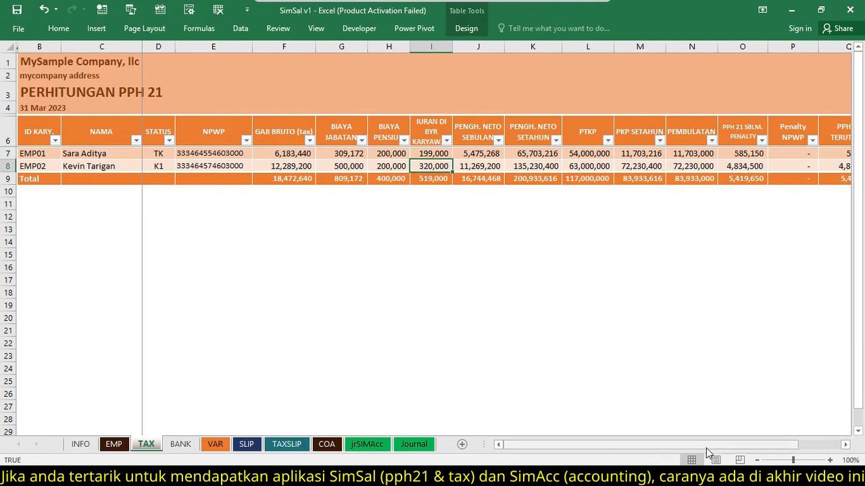
left_click_drag(698, 446, 699, 446)
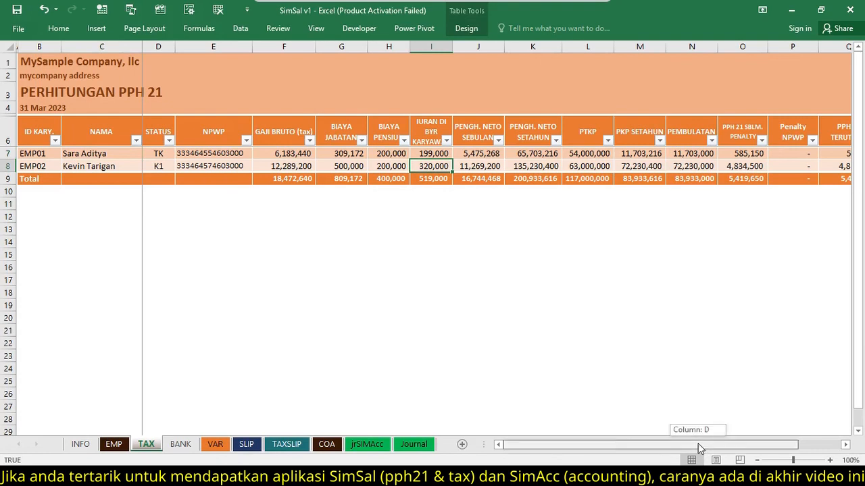
Insert a table row above the Total row of the TAX sheet's PPH 21 table for EMP03.
left_click(34, 179)
left_click(38, 214)
left_click(32, 181)
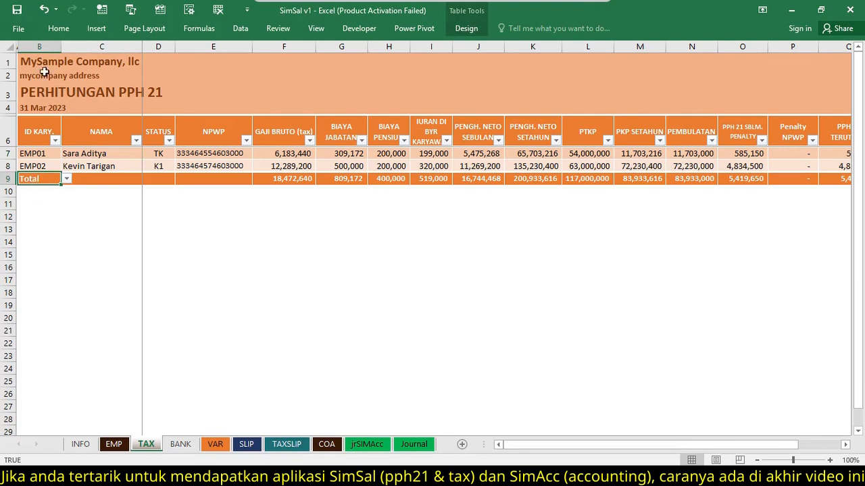
left_click(97, 28)
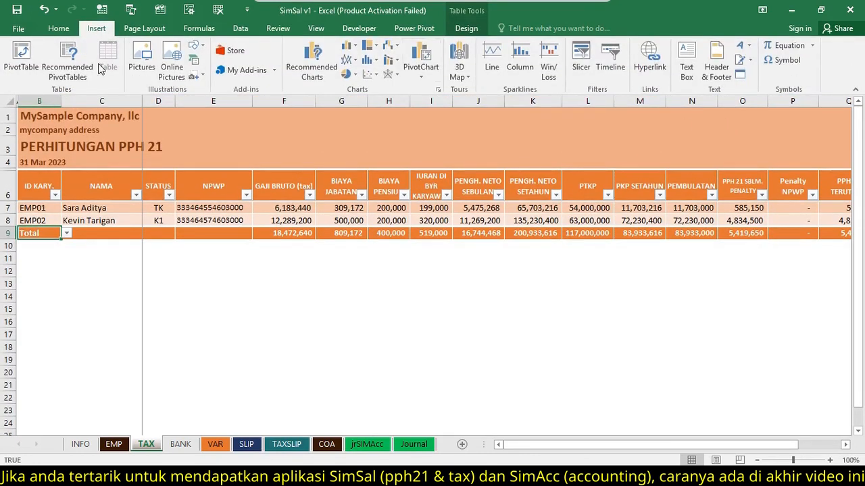
left_click(59, 27)
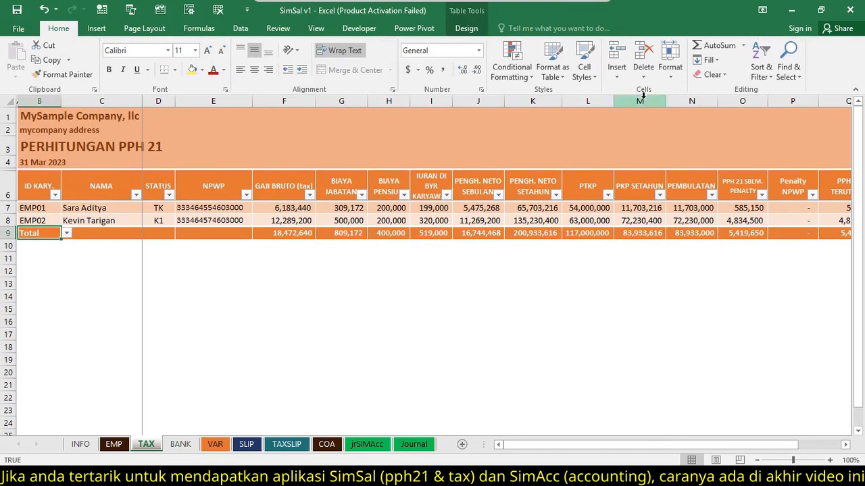
left_click(616, 72)
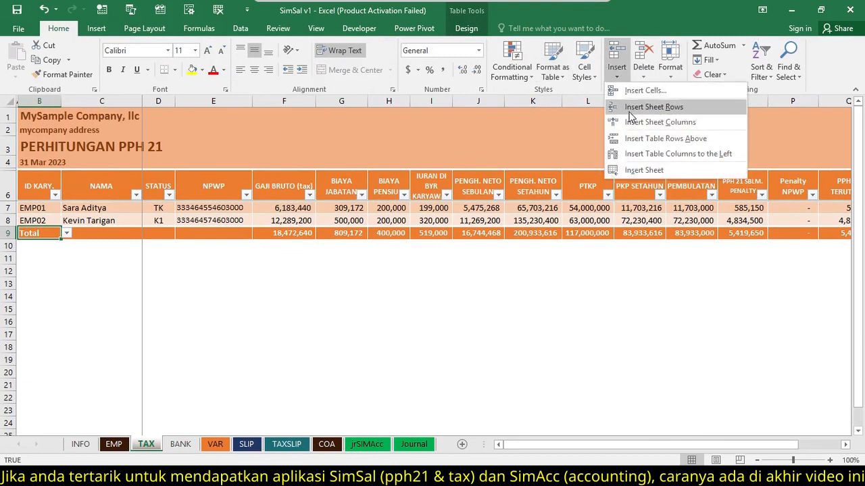
left_click(652, 138)
Insert three more table rows above row 9 of the TAX table, extending it to EMP06.
left_click(616, 67)
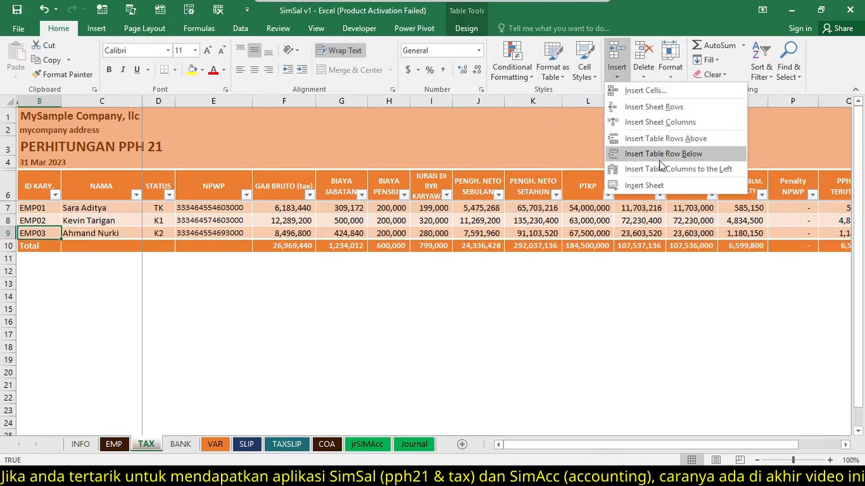
left_click(652, 139)
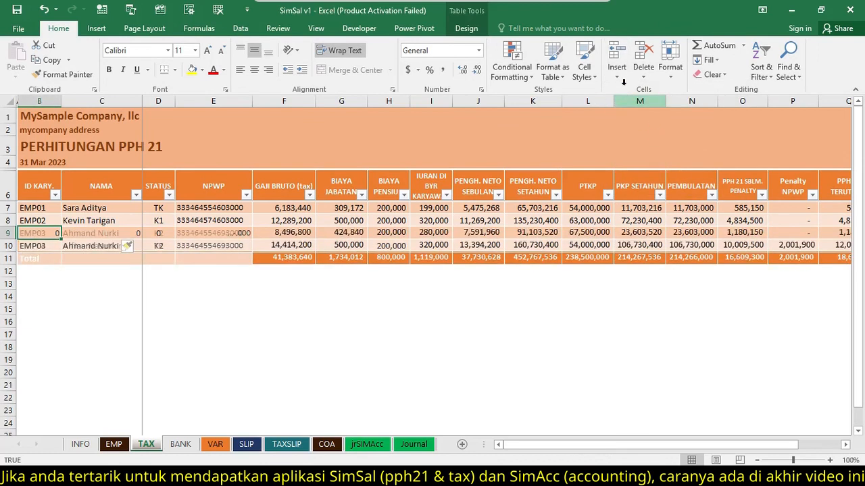
left_click(616, 68)
left_click(658, 137)
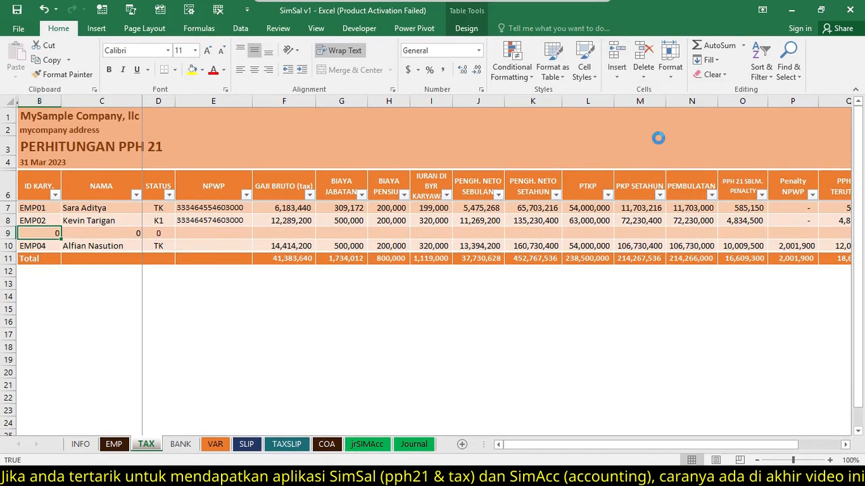
left_click(616, 67)
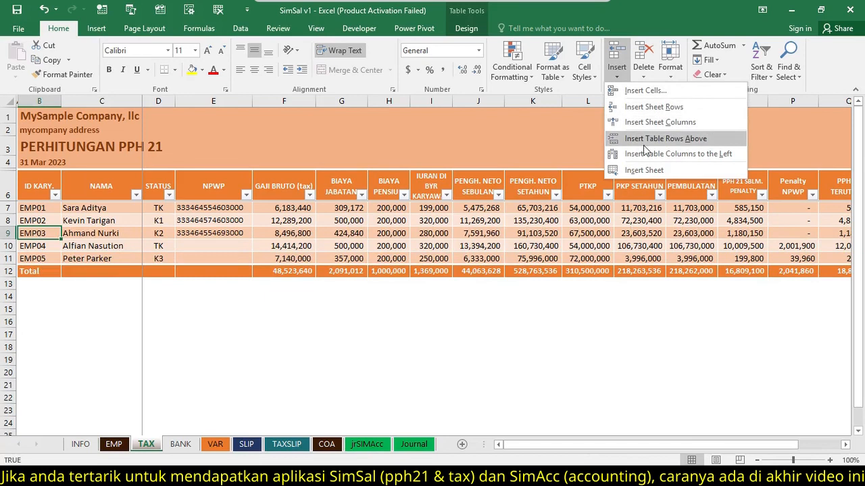
left_click(643, 139)
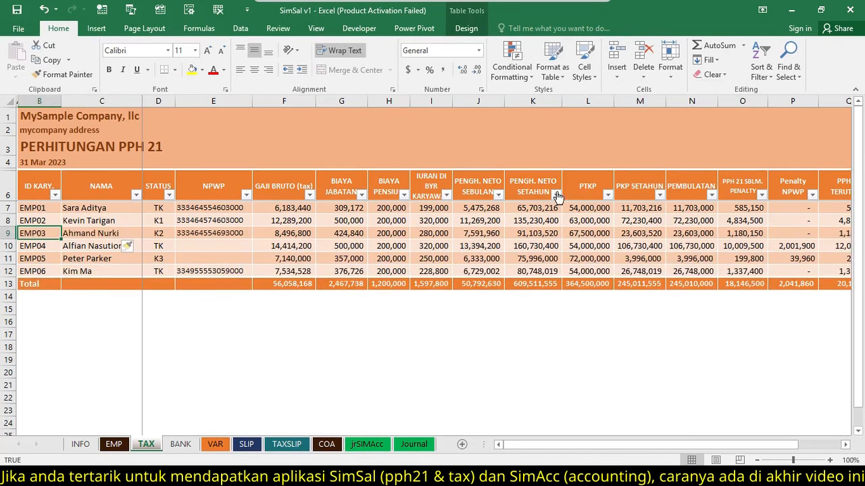
Compare the TAX sheet's employee rows with the EMP sheet and check EMP's PPH 21 column for every employee.
left_click(116, 444)
left_click(143, 444)
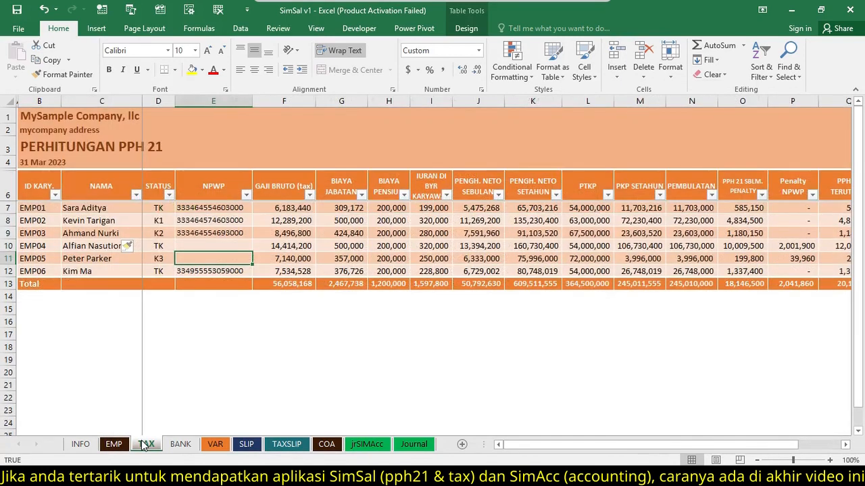
left_click(127, 445)
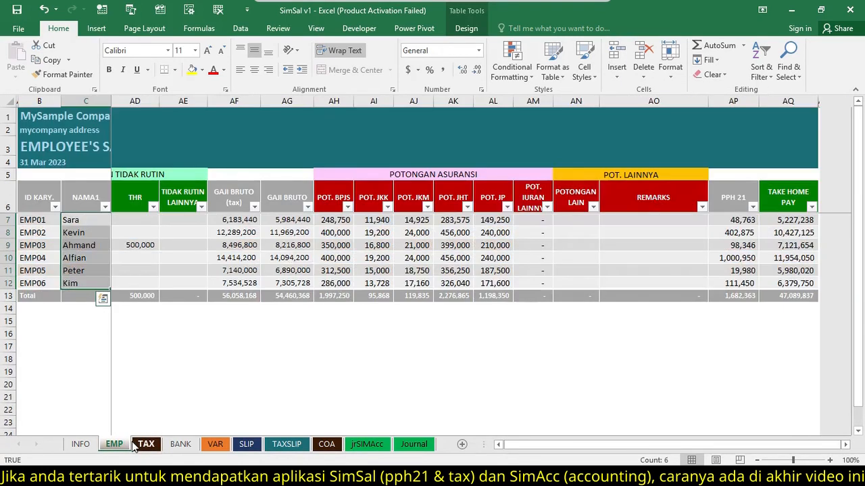
left_click(31, 296)
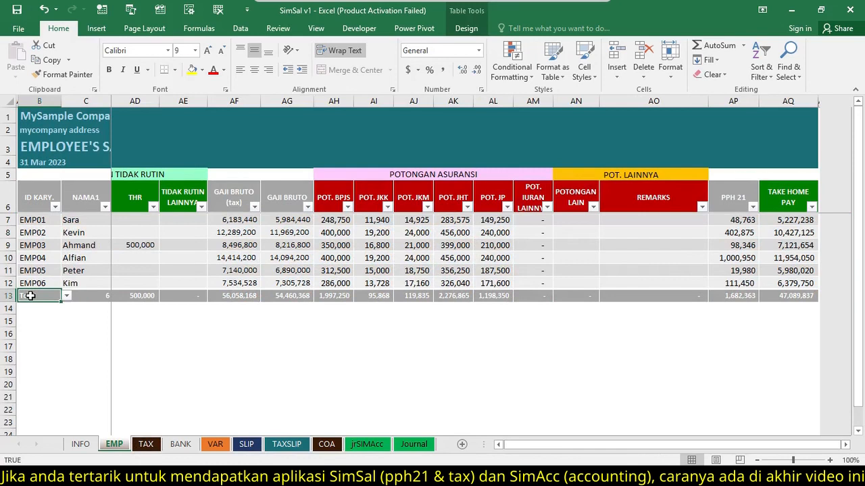
key("Right")
key("Right")
key("Left")
key("Left")
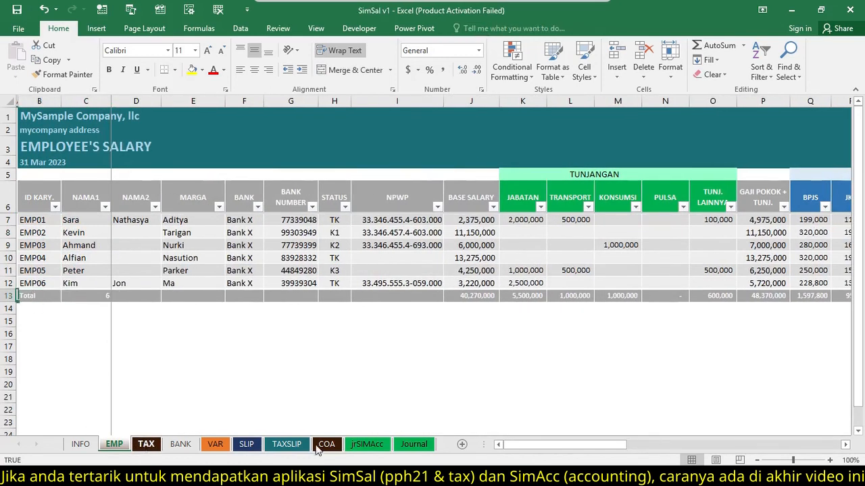
left_click_drag(544, 445, 777, 460)
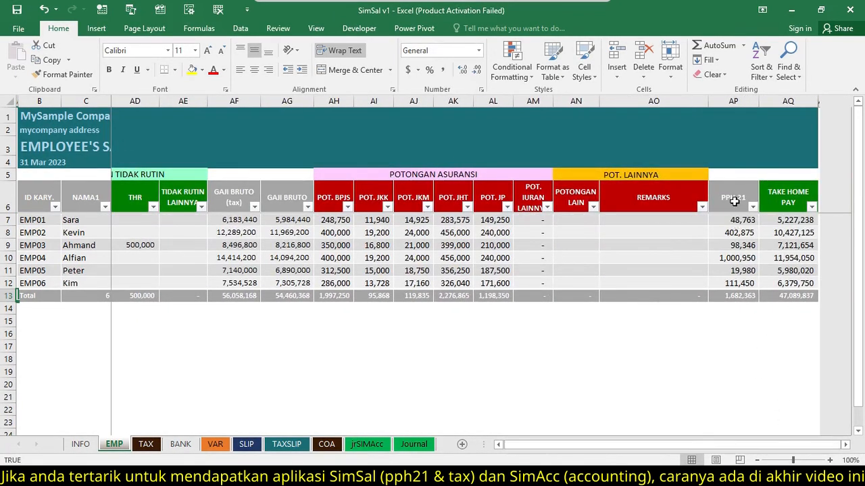
left_click(739, 268)
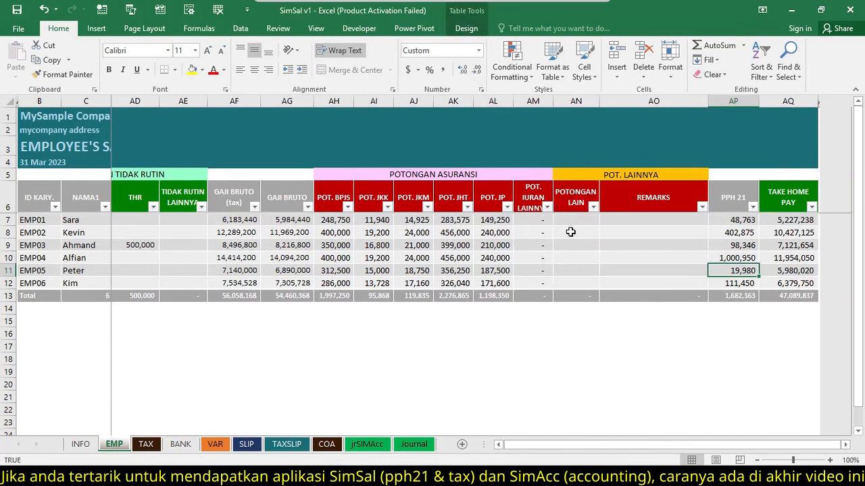
Examine the POTONGAN LAIN and REMARKS cells under POT. LAINNYA for the employees in the EMP sheet.
left_click(571, 185)
left_click(574, 233)
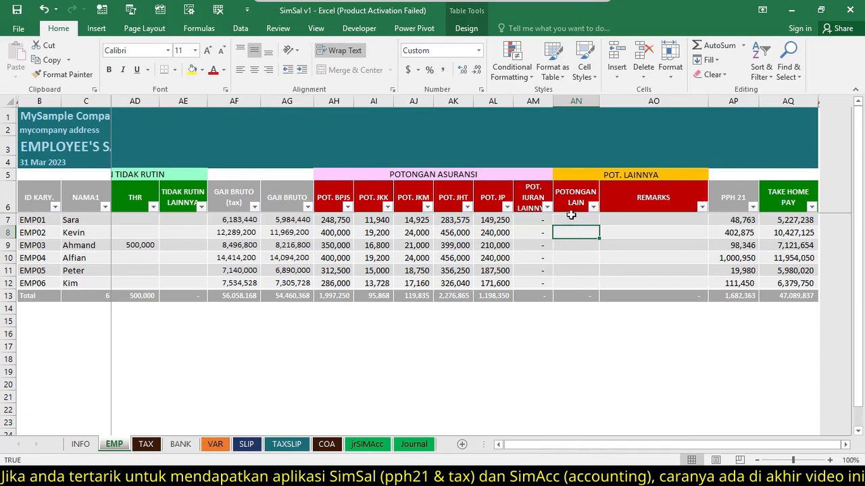
left_click(605, 220)
key("Down")
key("Left")
key("Left")
key("Down")
key("Down")
key("Right")
key("Up")
key("Up")
key("Up")
key("Up")
key("Up")
key("Down")
key("Down")
key("Down")
left_click(579, 246)
key("Up")
left_click(65, 284)
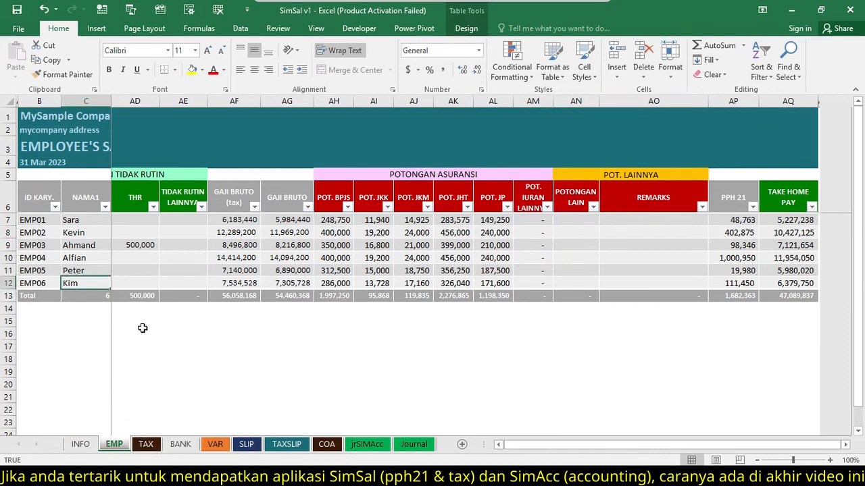
Collapse the ribbon on the TAX sheet and trace EMP04's PPH 21 calculation from GAJI BRUTO (tax) across the columns.
left_click(146, 444)
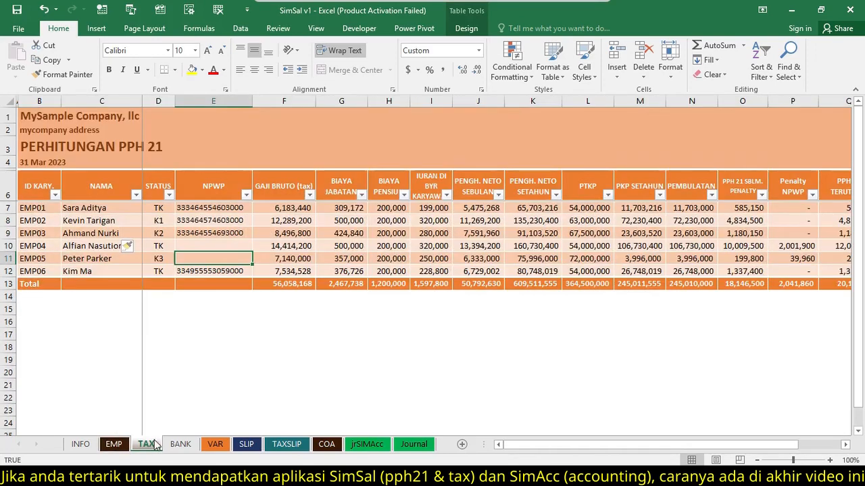
double_click(58, 28)
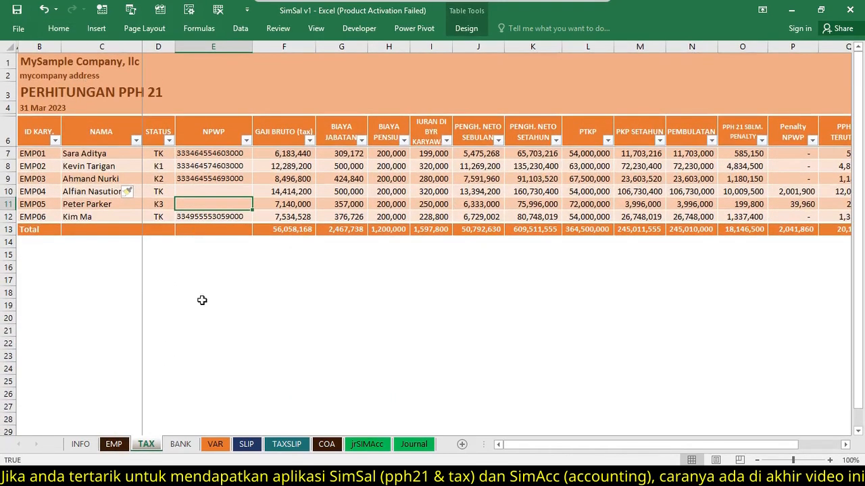
left_click(295, 195)
key("Right")
key("Right")
key("Right")
key("Right")
key("Right")
key("Right")
key("Right")
key("Right")
key("Right")
key("Right")
key("Right")
key("Right")
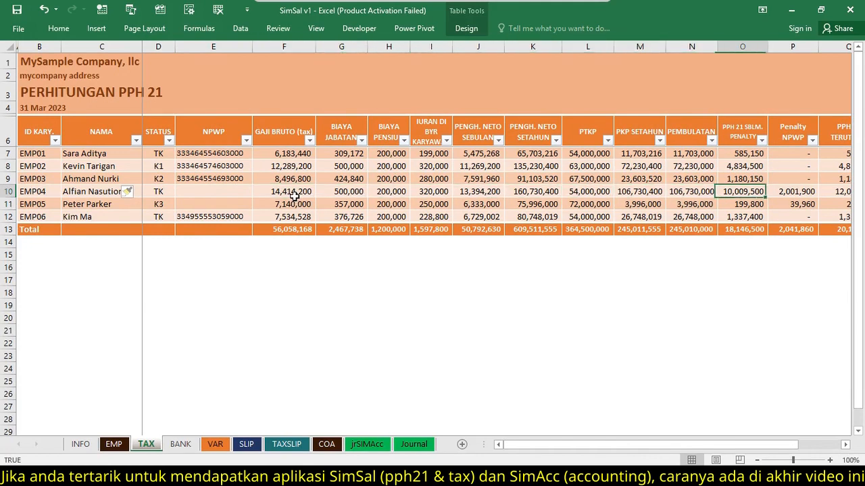
key("Left")
key("Left")
key("Left")
key("Left")
key("Left")
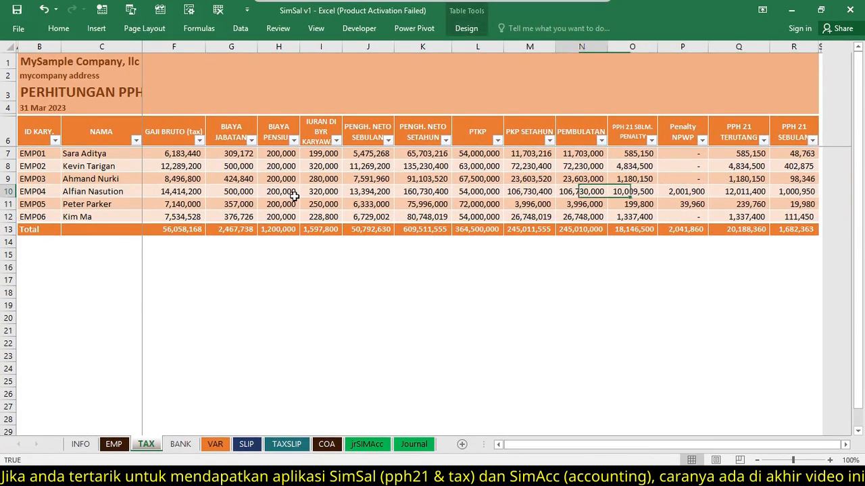
Check the NPWP entries of EMP04 and EMP05 in the TAX sheet.
key("ctrl+Left")
key("Right")
key("Right")
key("Right")
key("Right")
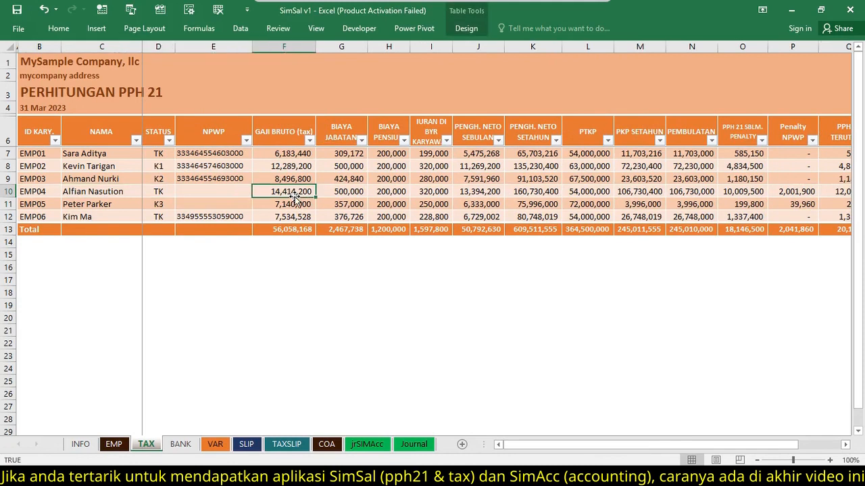
key("Down")
key("Left")
key("Up")
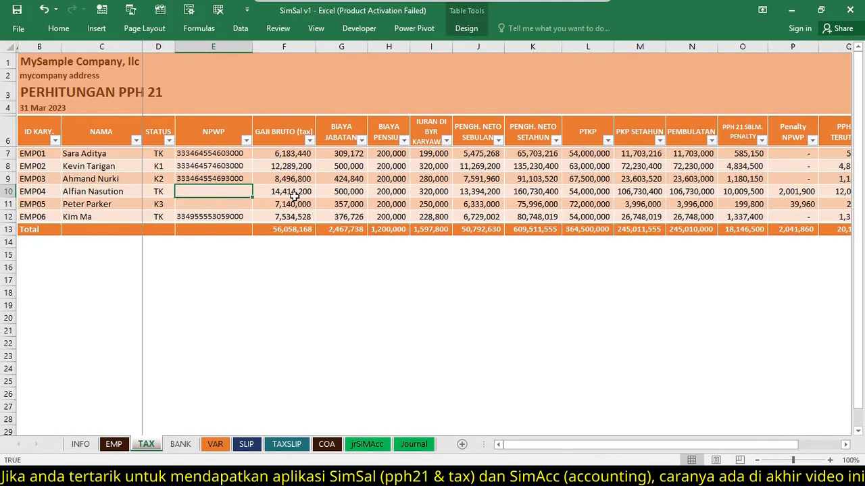
Examine the Penalty NPWP, PPH 21 TERUTANG and PPH 21 SEBULAN amounts for EMP04 and EMP05.
key("Right")
key("Right")
key("Right")
key("Right")
key("Right")
key("Right")
key("Right")
key("Right")
key("Right")
key("Right")
key("Right")
key("Down")
key("Right")
key("Right")
key("Left")
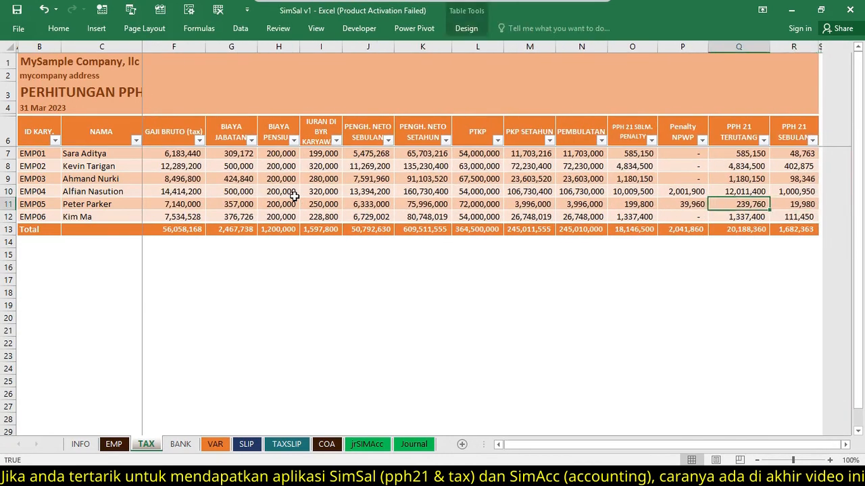
key("Left")
key("Up")
key("Down")
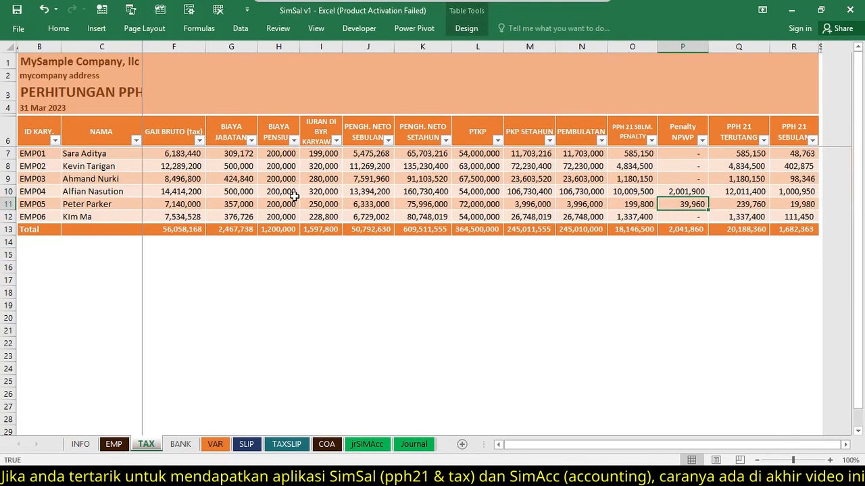
key("Right")
key("Right")
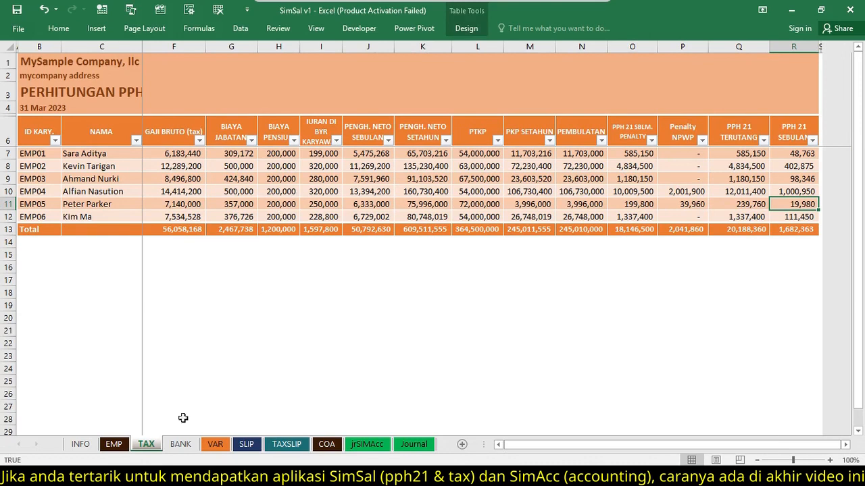
Synchronize the BANK sheet's Salary Data table rows with the employee list.
left_click(181, 444)
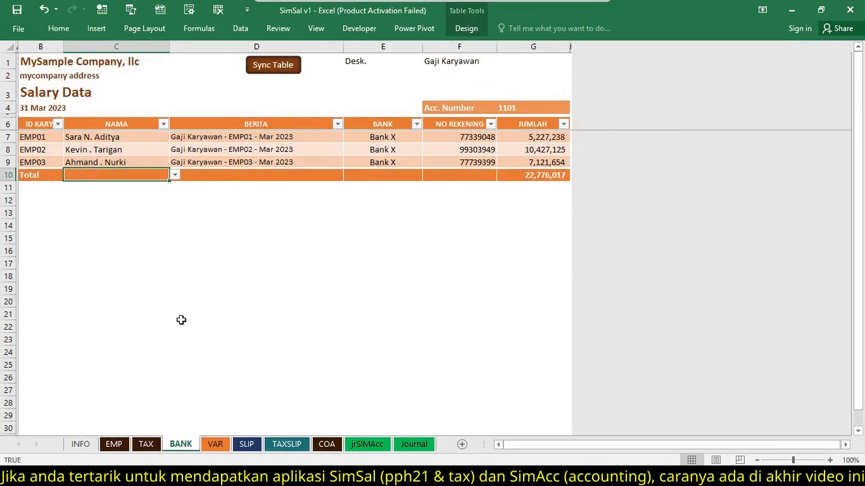
left_click(247, 247)
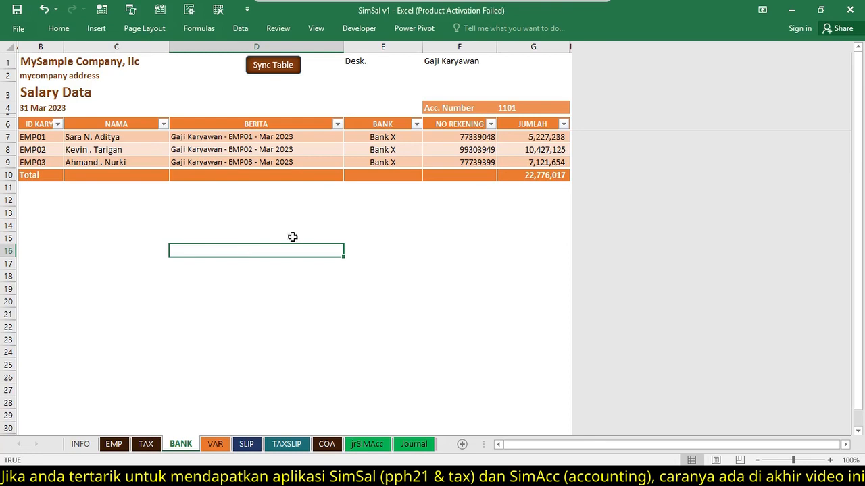
left_click(242, 154)
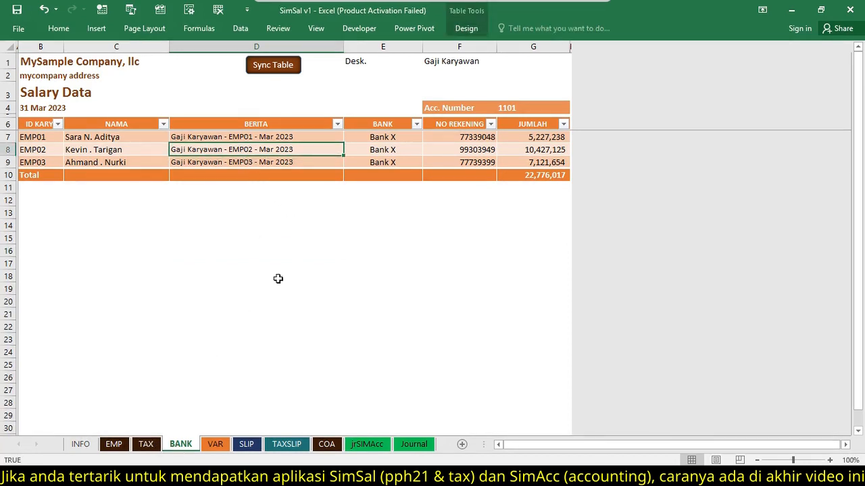
left_click(267, 76)
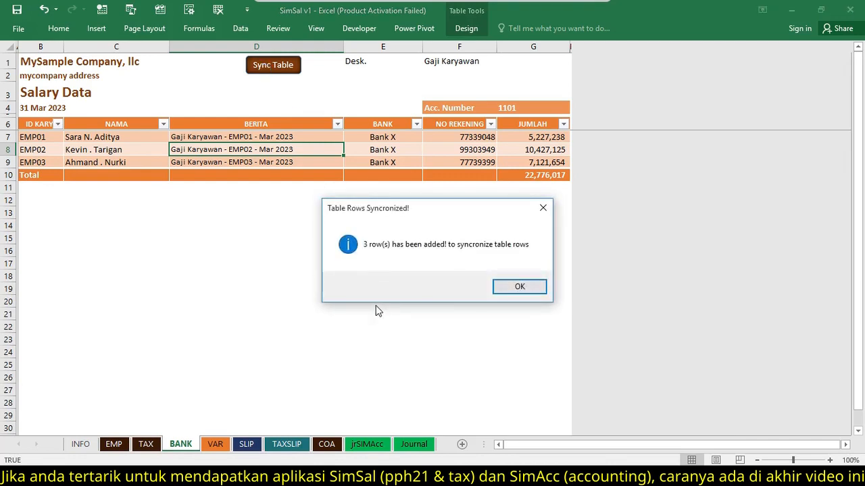
left_click(512, 288)
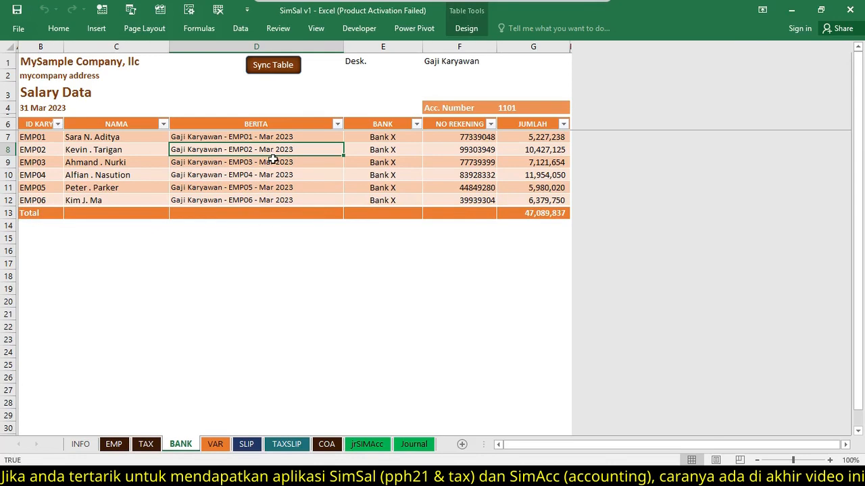
Review the NAMA and BERITA entries in the BANK sheet's salary transfer rows.
left_click(18, 118)
left_click(139, 175)
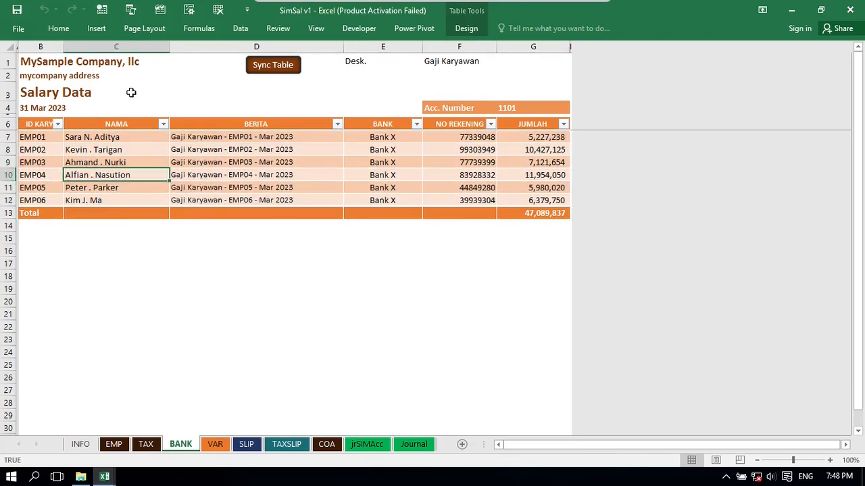
left_click(212, 150)
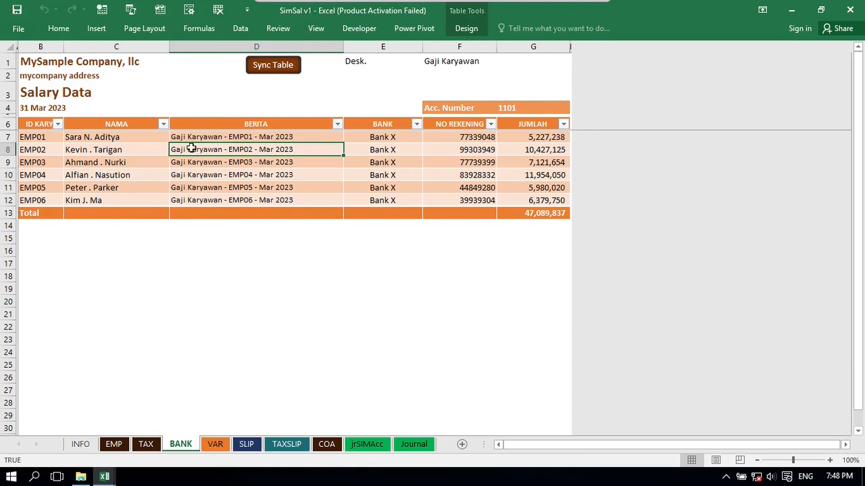
left_click(91, 162)
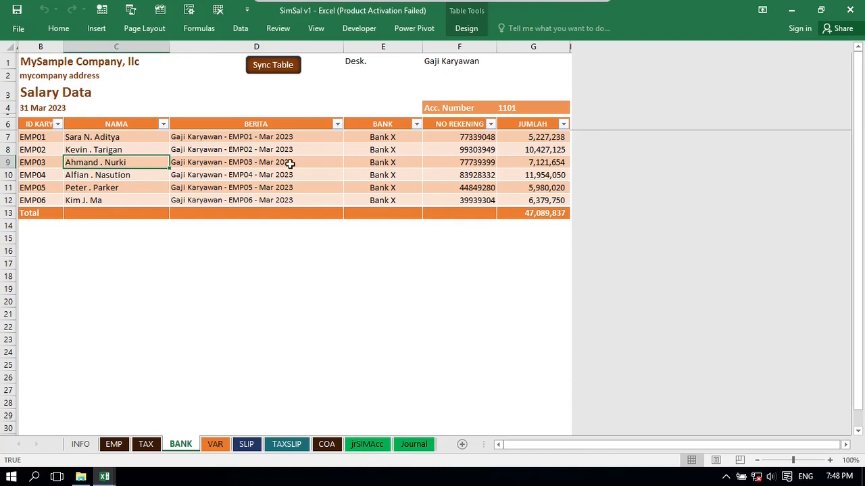
left_click(228, 174)
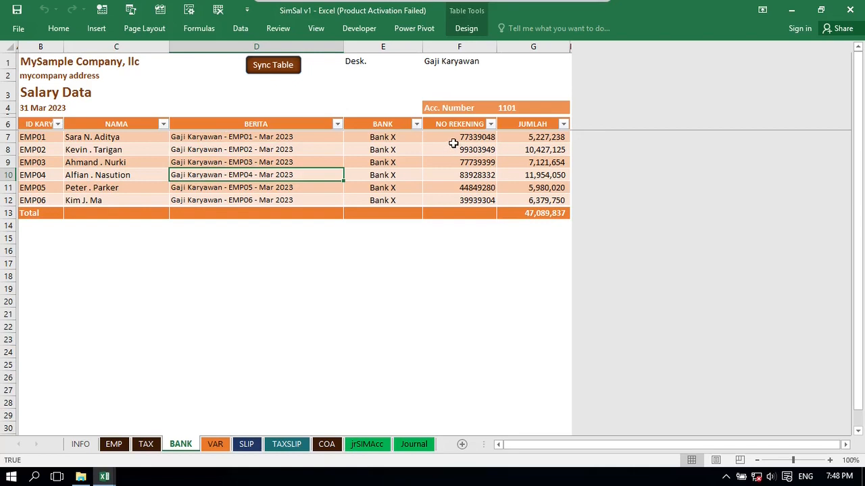
Review the NO REKENING and JUMLAH entries and the JUMLAH total in the BANK sheet's Salary Data table.
left_click_drag(454, 147, 458, 163)
left_click_drag(539, 145, 540, 163)
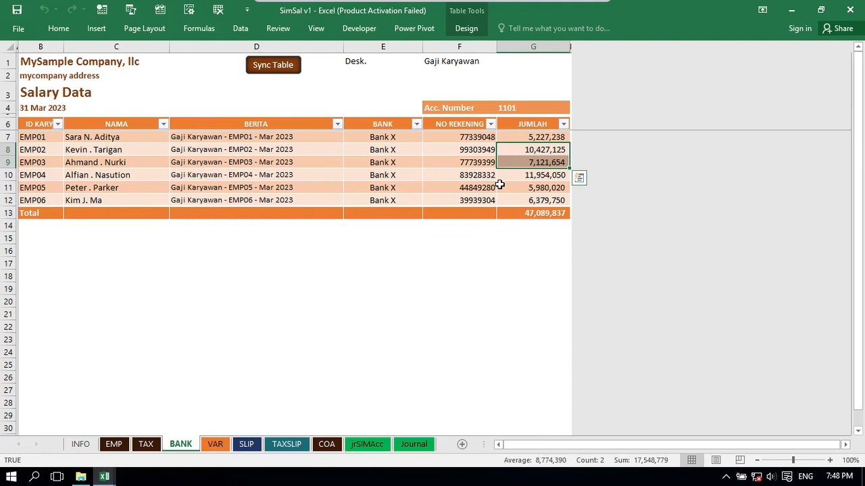
left_click(507, 186)
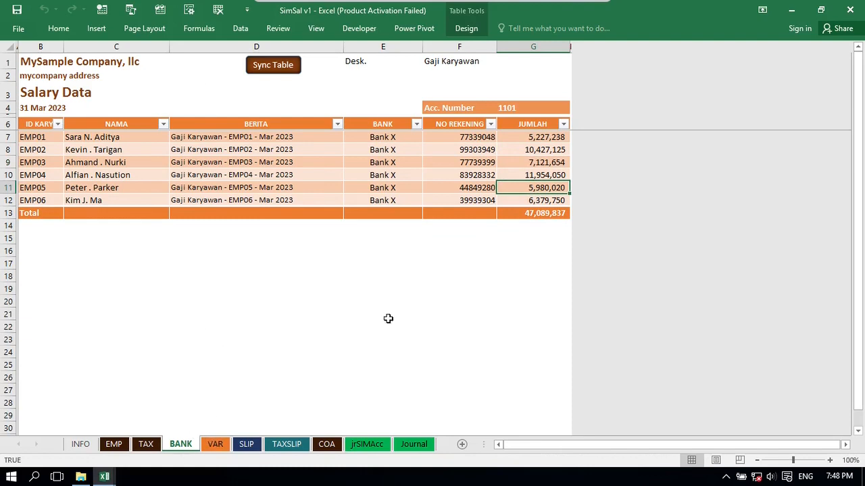
left_click(525, 213)
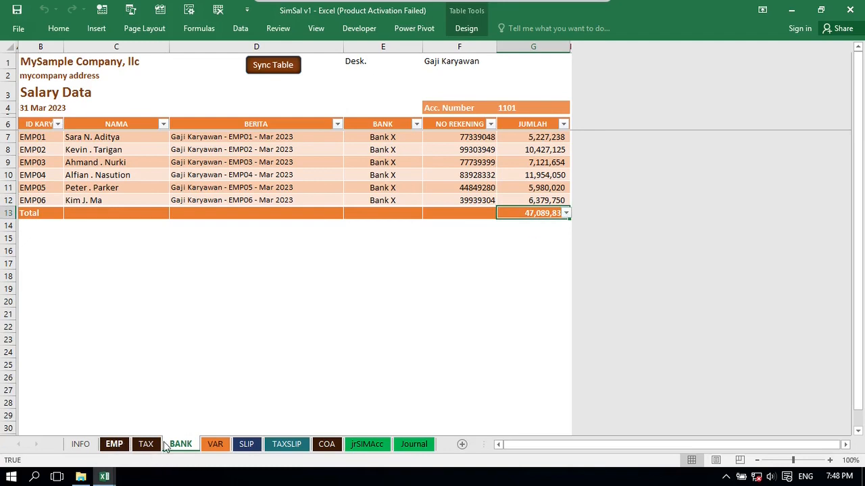
Compare the TAKE HOME PAY amounts in the EMP sheet with the JUMLAH amounts in the BANK sheet.
left_click(116, 445)
left_click(775, 244)
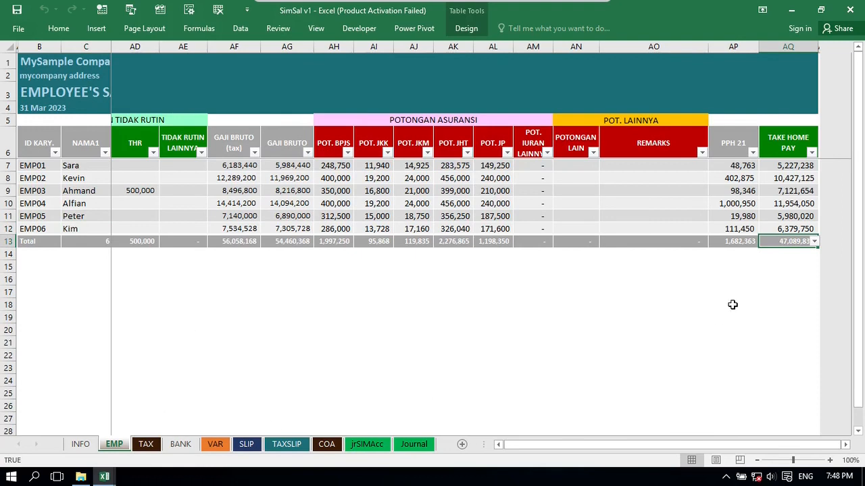
left_click(782, 217)
left_click(181, 444)
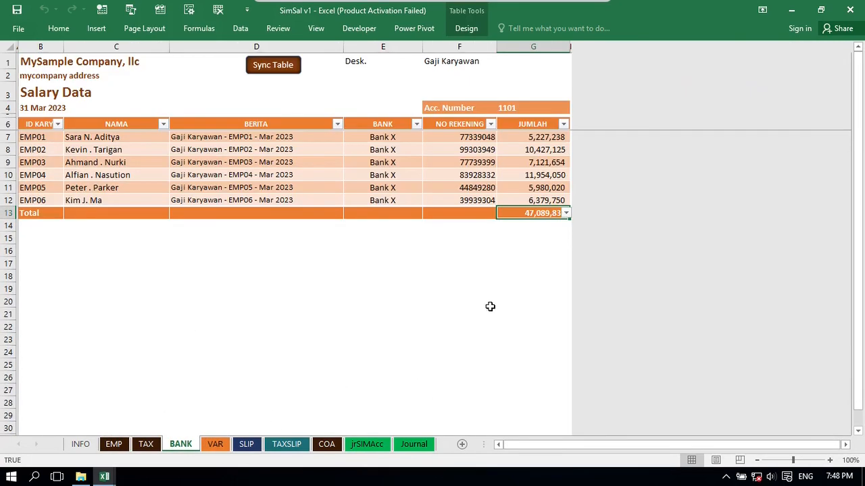
left_click(514, 192)
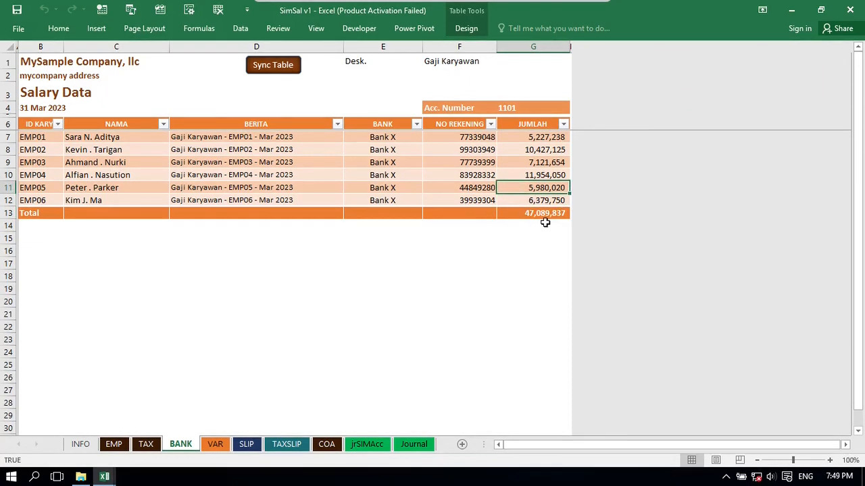
Open the SLIP sheet and look over the two employee paychecks for March 2023.
left_click(217, 444)
left_click(246, 446)
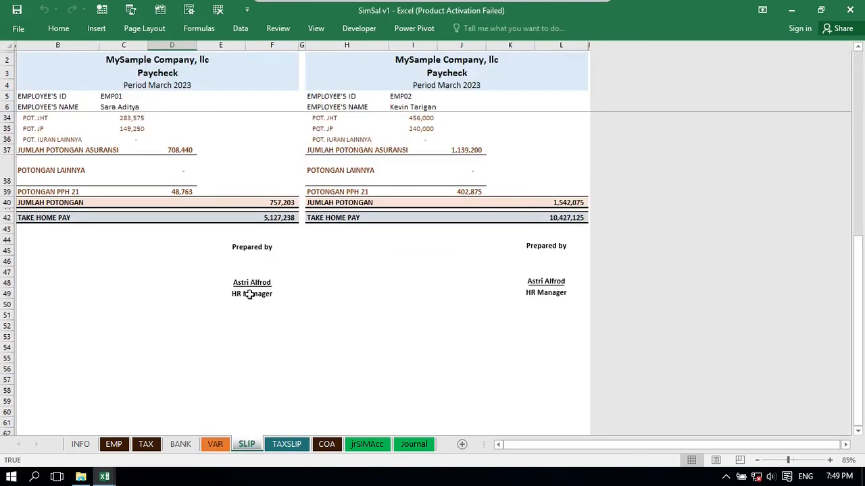
scroll(315, 346, "up", 4)
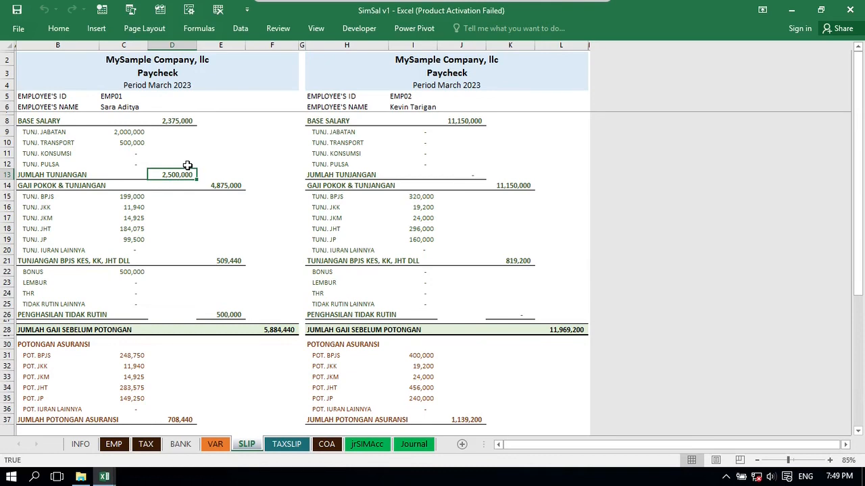
scroll(187, 167, "down", 5)
scroll(187, 167, "up", 5)
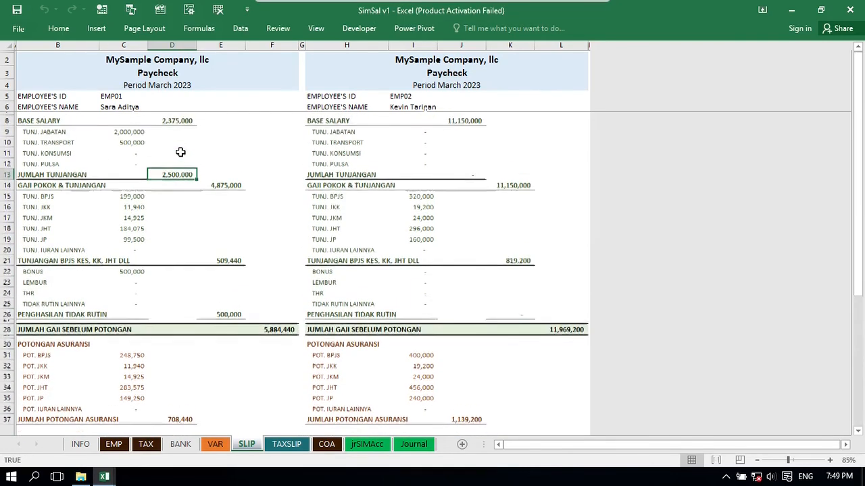
Select EMP01 as the employee ID of the first paycheck in the SLIP sheet.
left_click(116, 97)
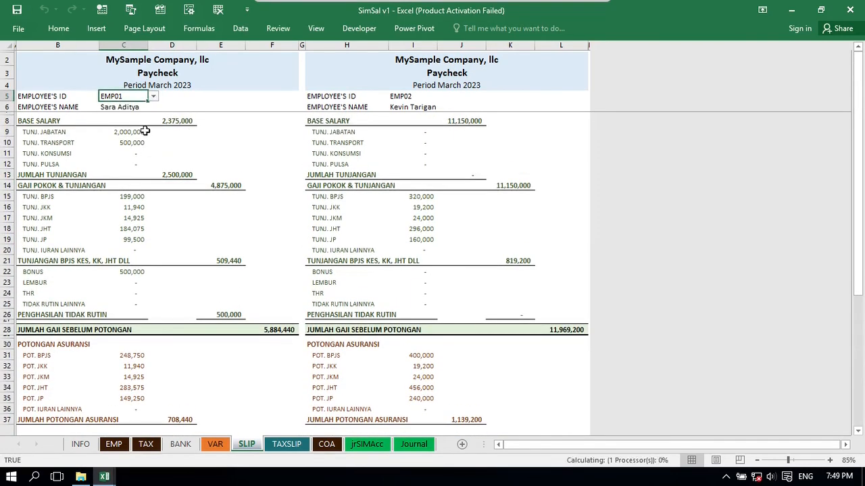
left_click(152, 98)
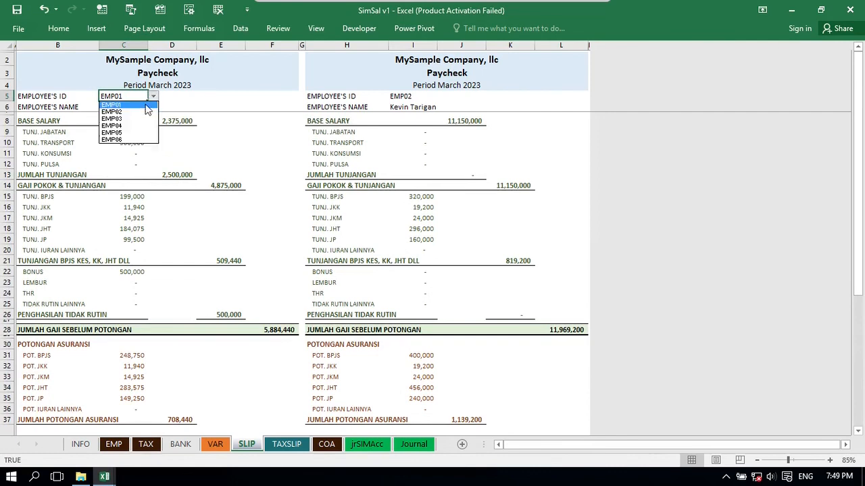
left_click(115, 106)
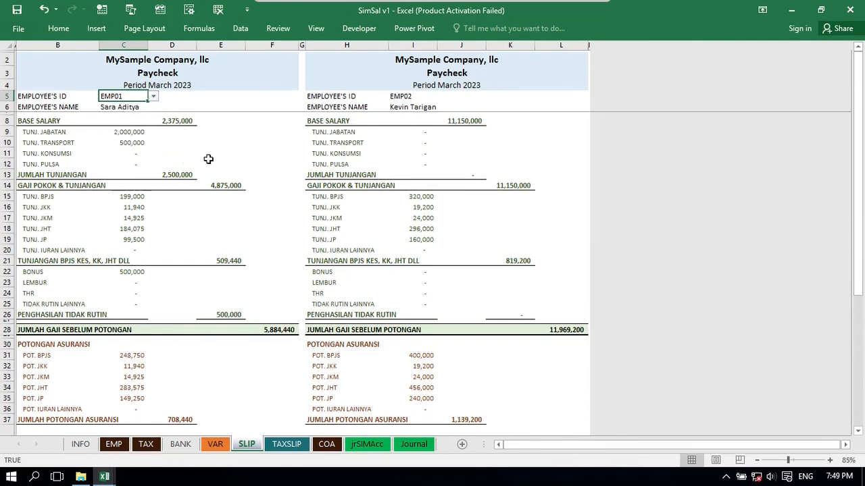
Read through EMP01's paycheck from the base salary and allowances down to the deductions and HR Manager sign-off.
scroll(208, 161, "down", 3)
scroll(237, 254, "down", 2)
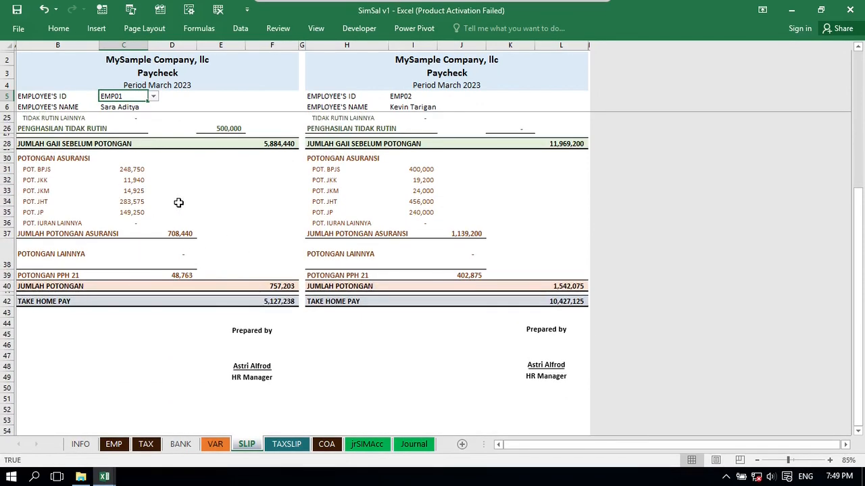
scroll(178, 203, "up", 6)
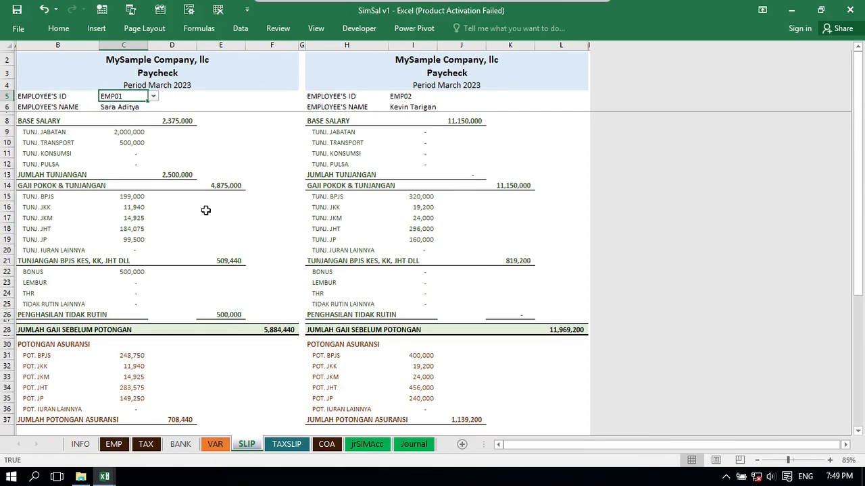
scroll(206, 210, "down", 6)
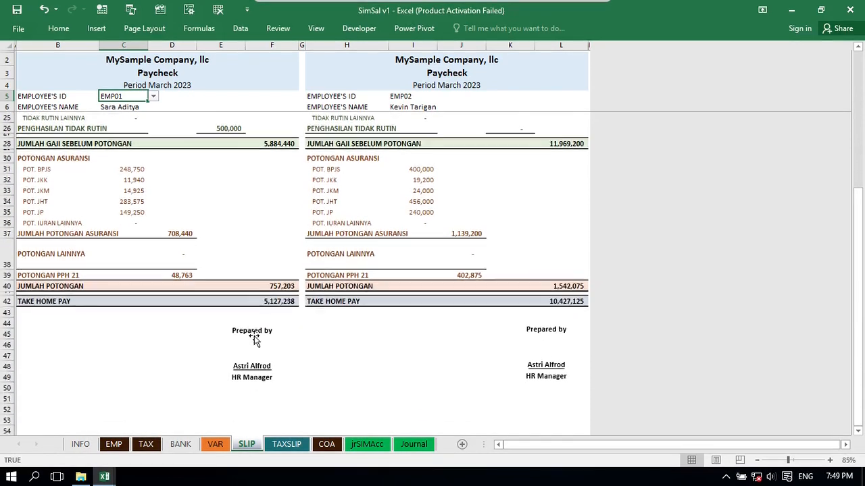
scroll(210, 245, "up", 4)
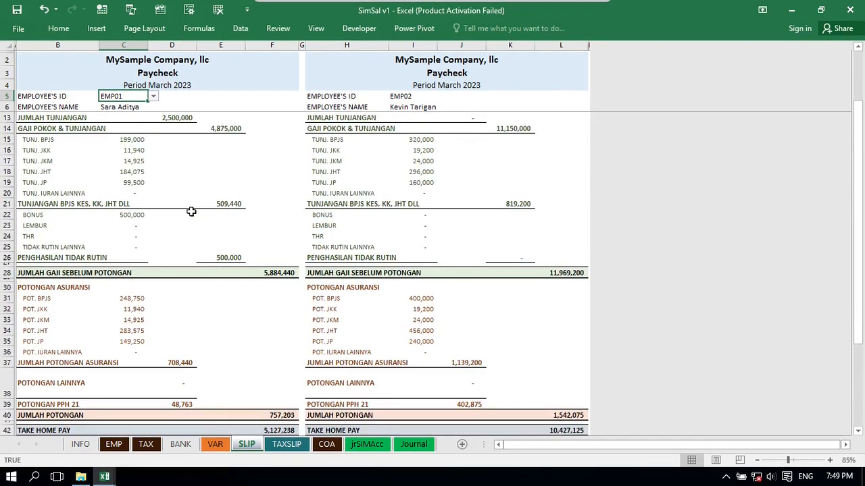
scroll(191, 212, "up", 2)
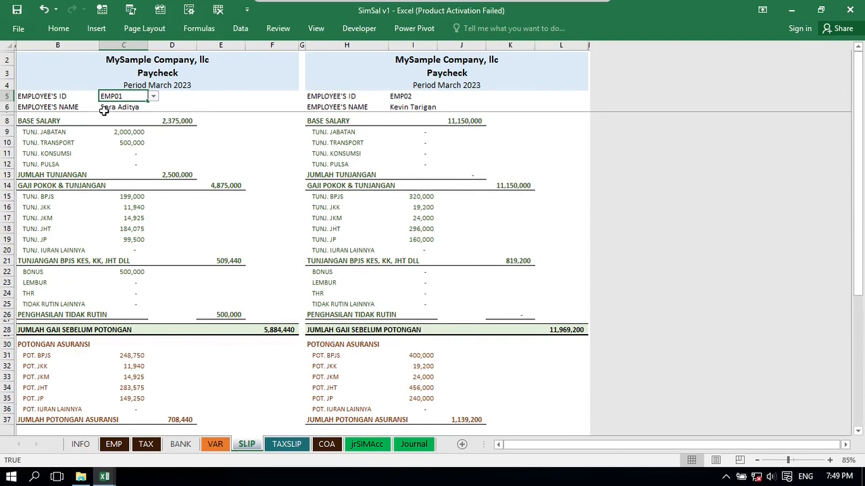
Examine EMP01's BASE SALARY, JUMLAH GAJI SEBELUM POTONGAN, POTONGAN PPH 21 and TAKE HOME PAY on the paycheck.
left_click(171, 121)
scroll(211, 238, "down", 1)
scroll(211, 238, "down", 3)
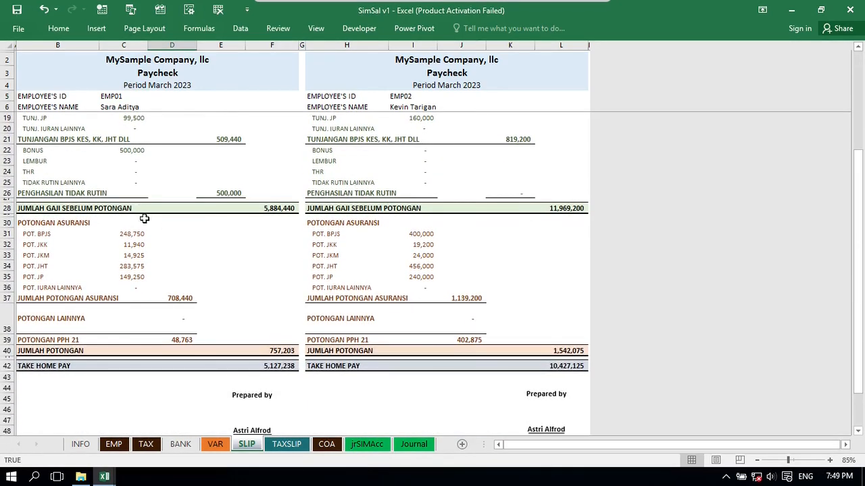
left_click(255, 209)
scroll(251, 251, "down", 2)
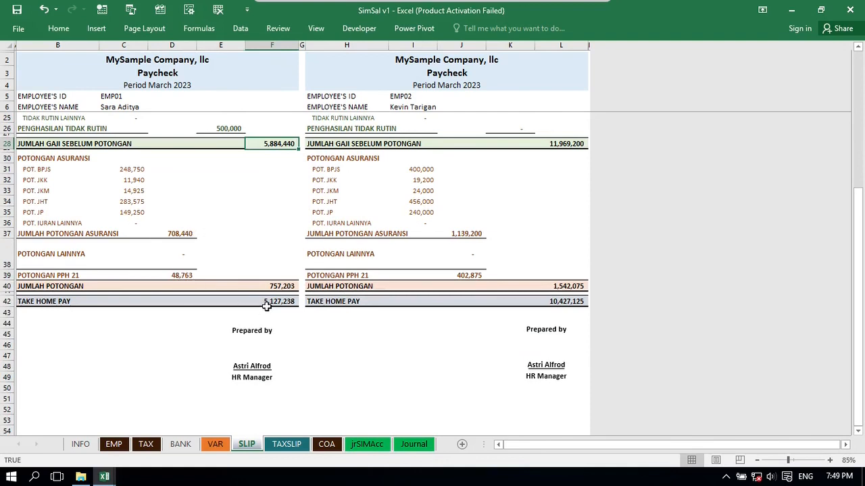
left_click(163, 275)
scroll(238, 315, "down", 1)
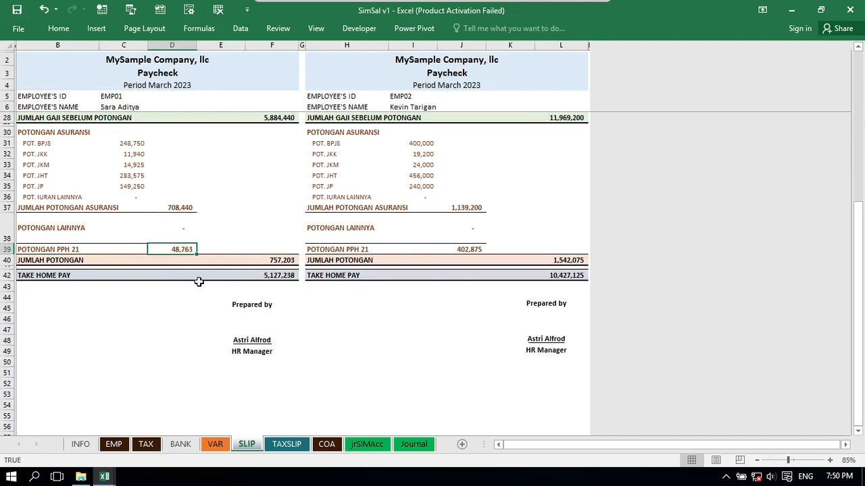
left_click(256, 275)
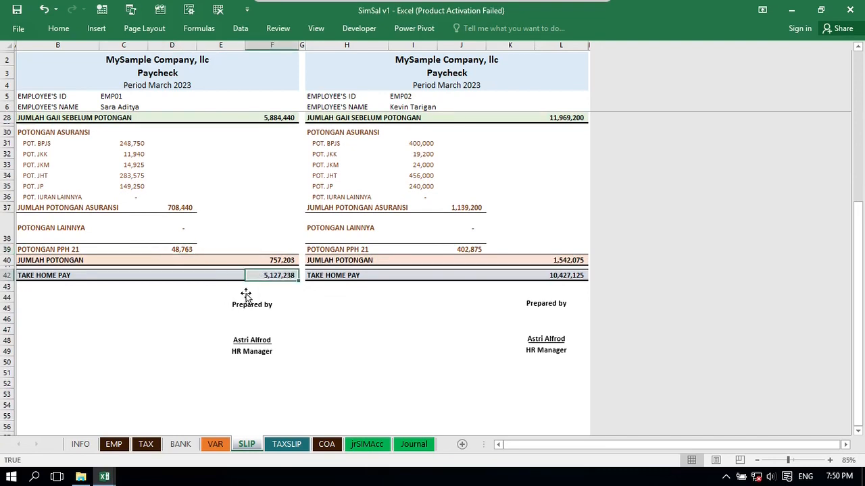
scroll(245, 293, "up", 1)
Examine EMP04's GAJI BRUTO, JUMLAH POTONGAN, net income and PTKP amounts in the TAXSLIP sheet.
left_click(287, 444)
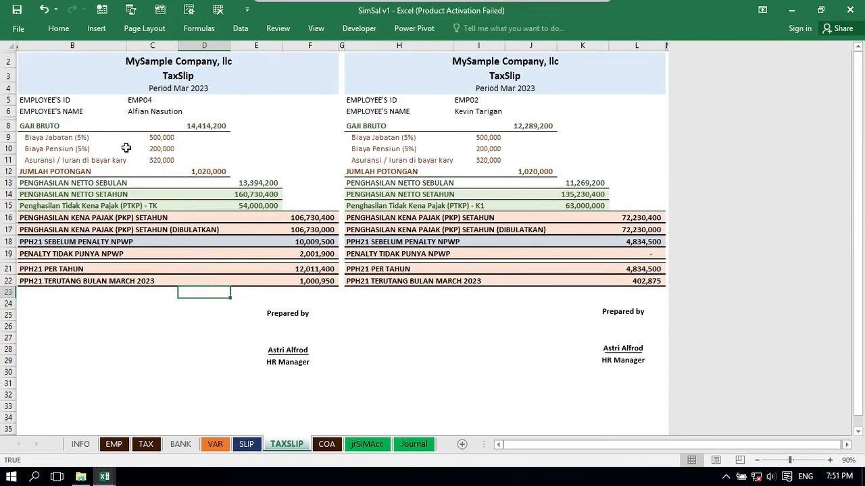
left_click(199, 128)
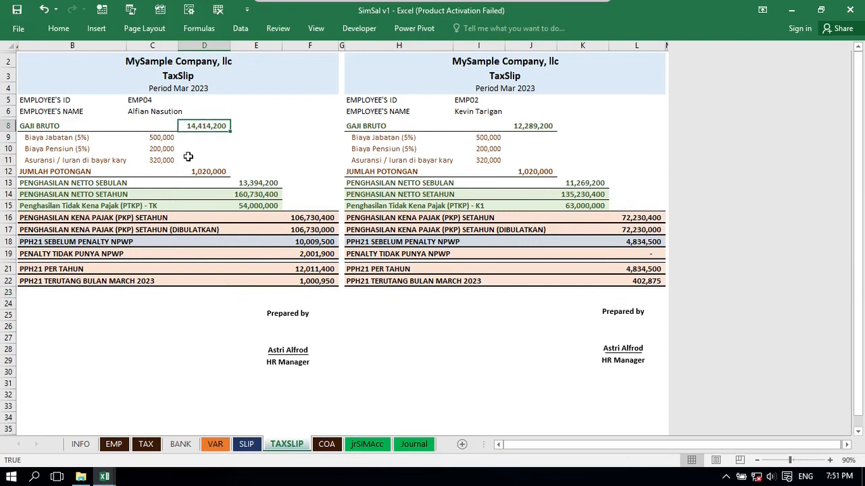
left_click(190, 173)
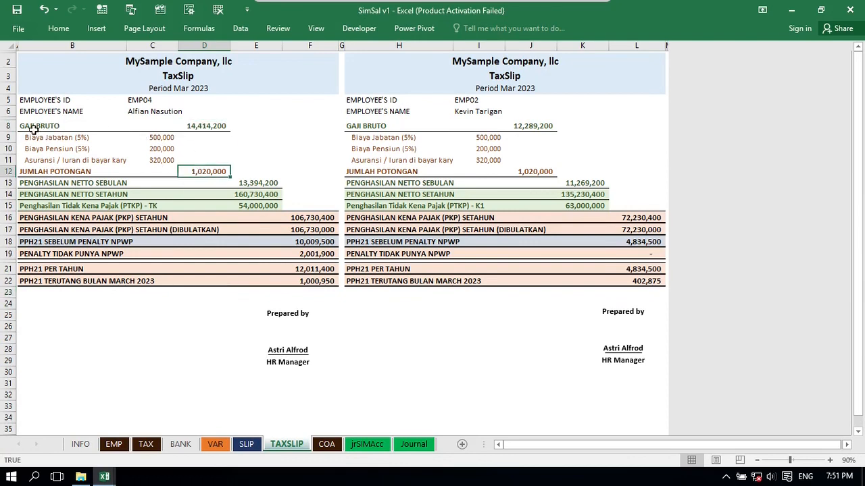
left_click(197, 125)
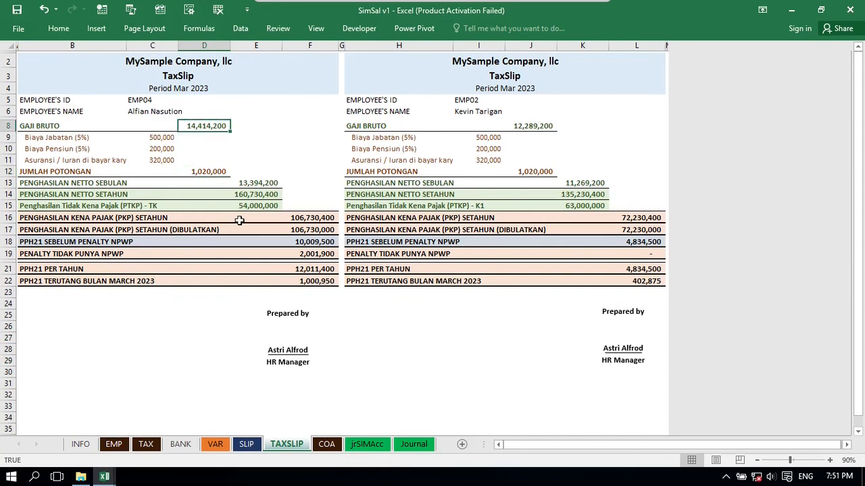
left_click(243, 183)
left_click(227, 196)
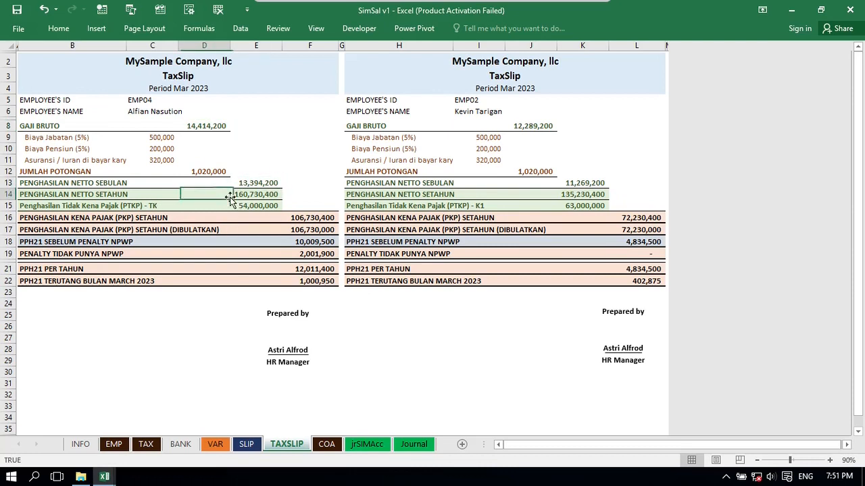
left_click(248, 206)
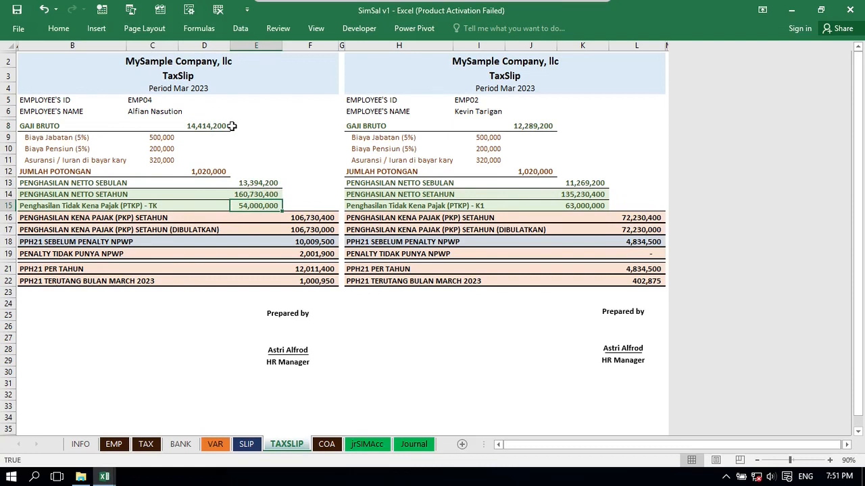
Set the first tax slip's employee ID to EMP01 and check it against the paycheck in the SLIP sheet.
left_click(146, 101)
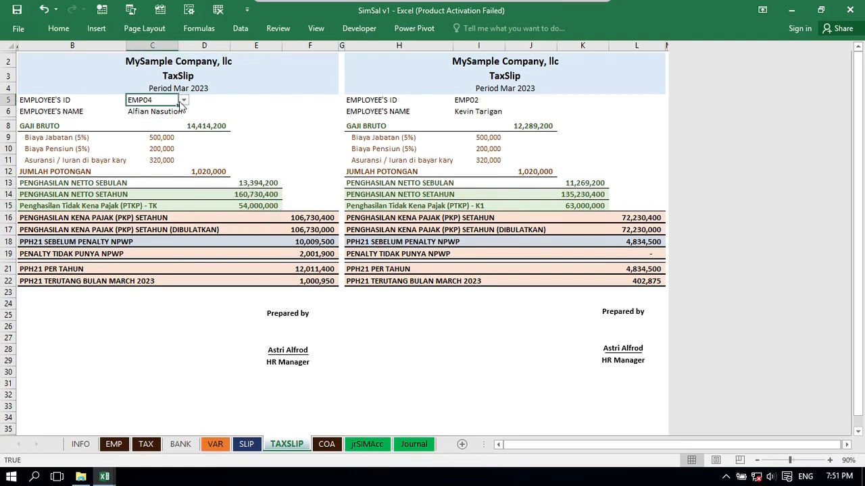
left_click(183, 100)
left_click(140, 109)
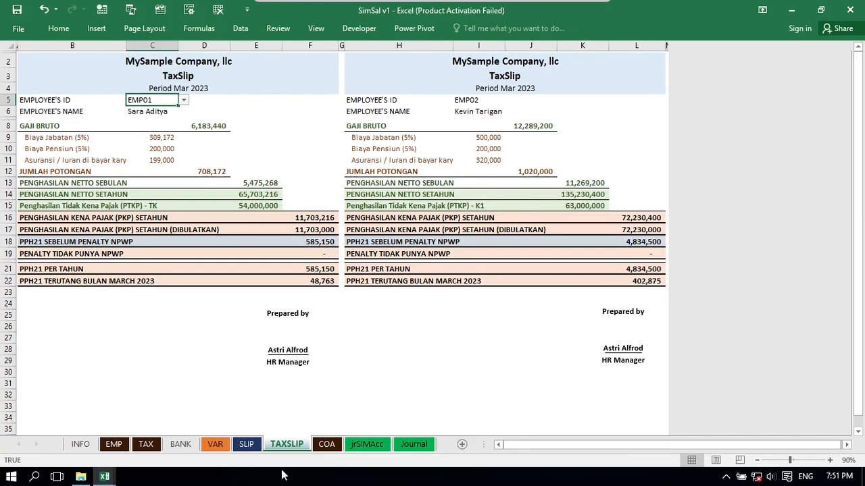
left_click(247, 443)
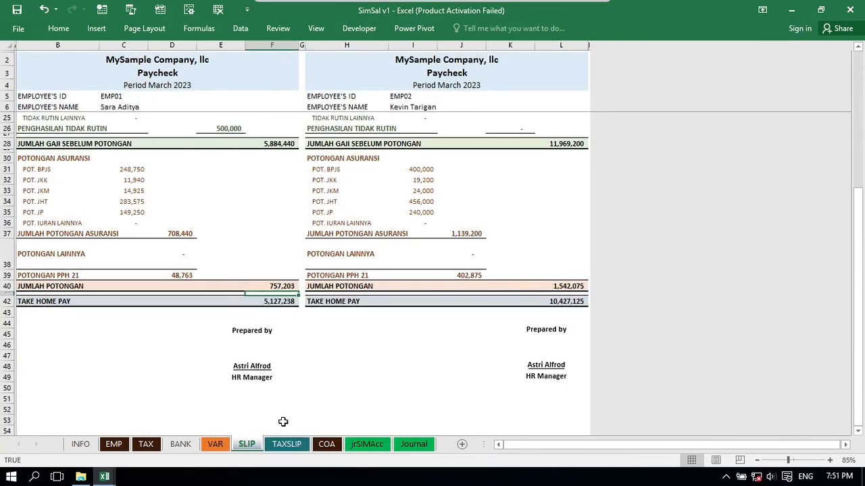
left_click(286, 444)
Review the account names, groups and mappers of the partial chart of accounts in the COA sheet.
left_click(323, 446)
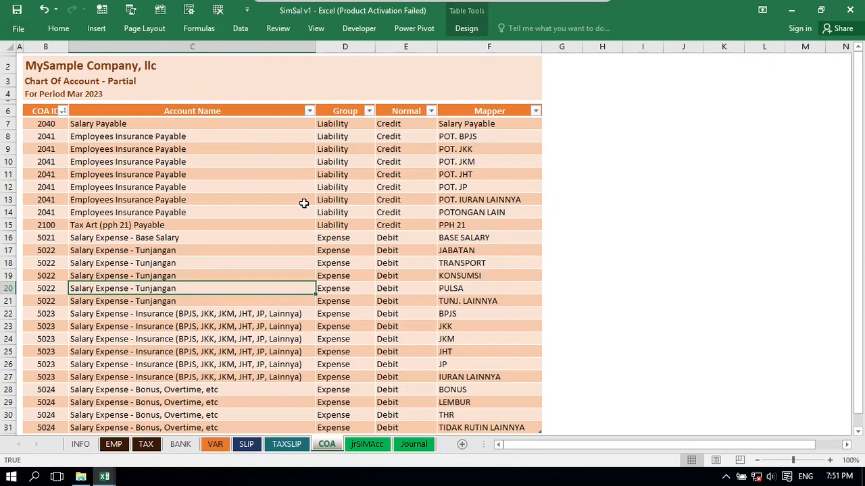
left_click(298, 262)
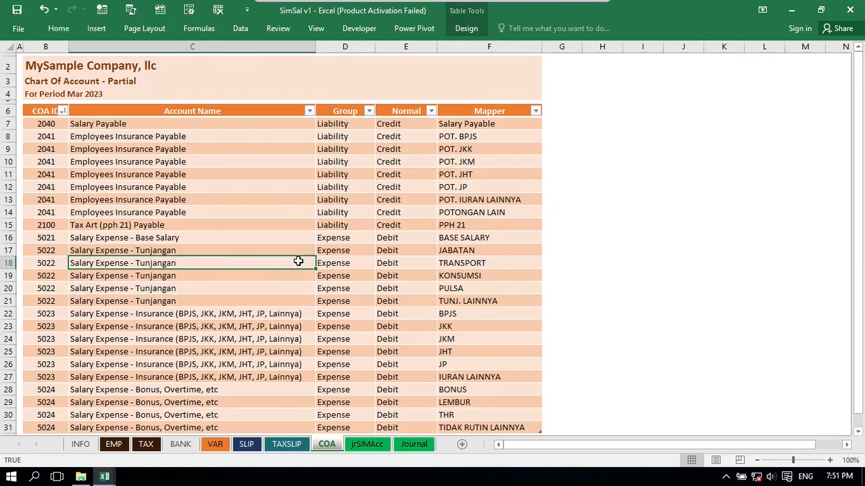
scroll(286, 253, "down", 2)
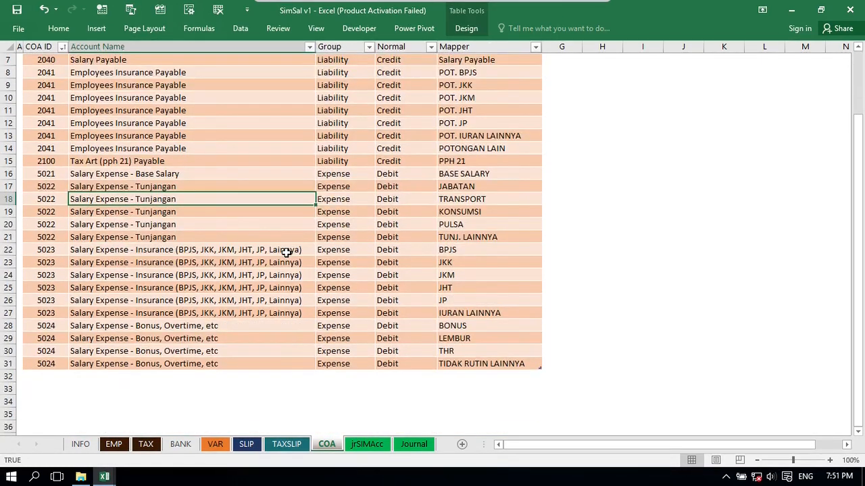
scroll(271, 259, "up", 2)
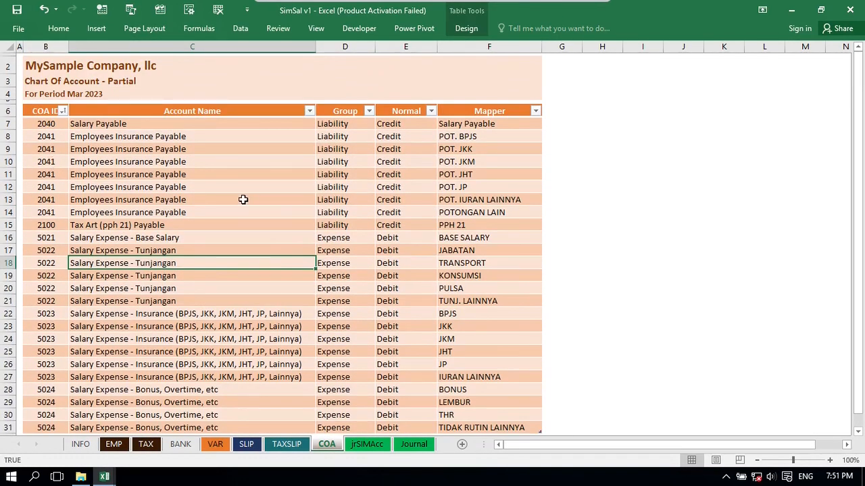
left_click(312, 200)
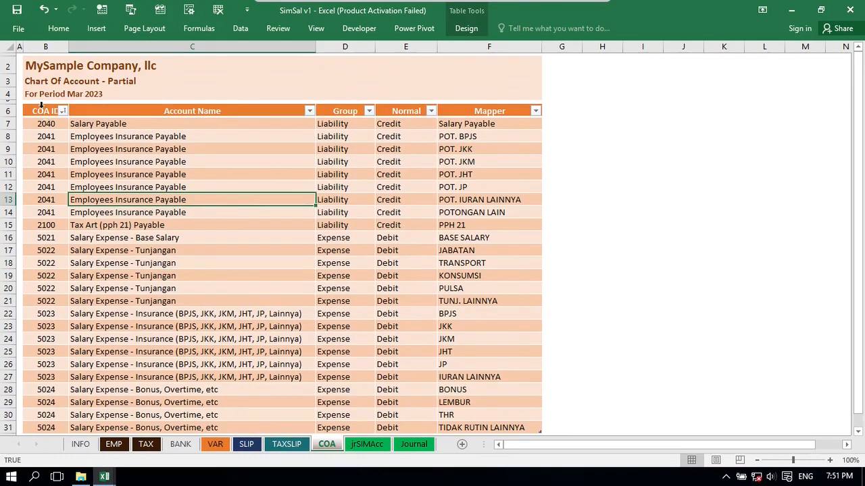
Examine the Mapper column of the COA sheet, from Salary Payable and POT. BPJS down to TIDAK RUTIN LAINNYA.
left_click(463, 103)
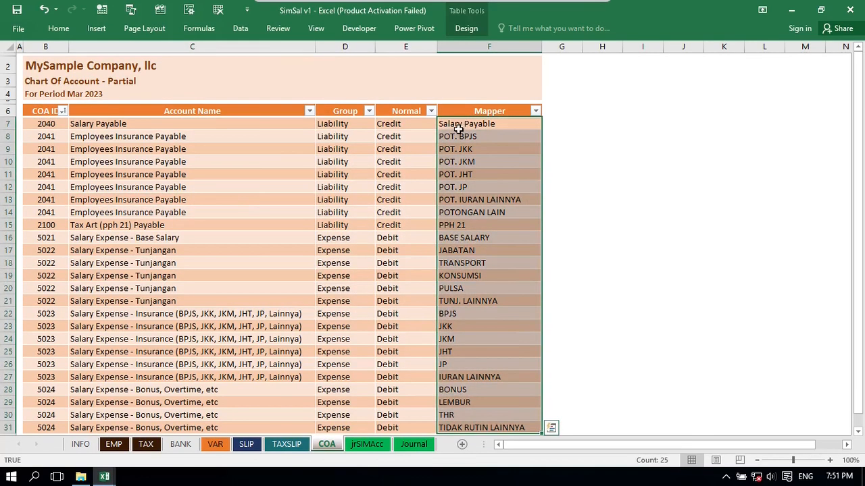
scroll(498, 297, "down", 2)
scroll(495, 324, "up", 2)
left_click(457, 127)
left_click(462, 141)
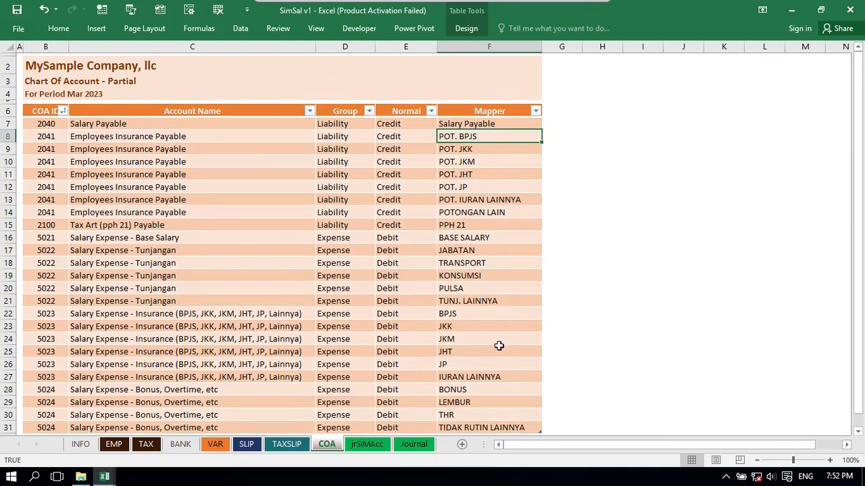
scroll(498, 347, "down", 2)
left_click(464, 363)
scroll(467, 237, "up", 2)
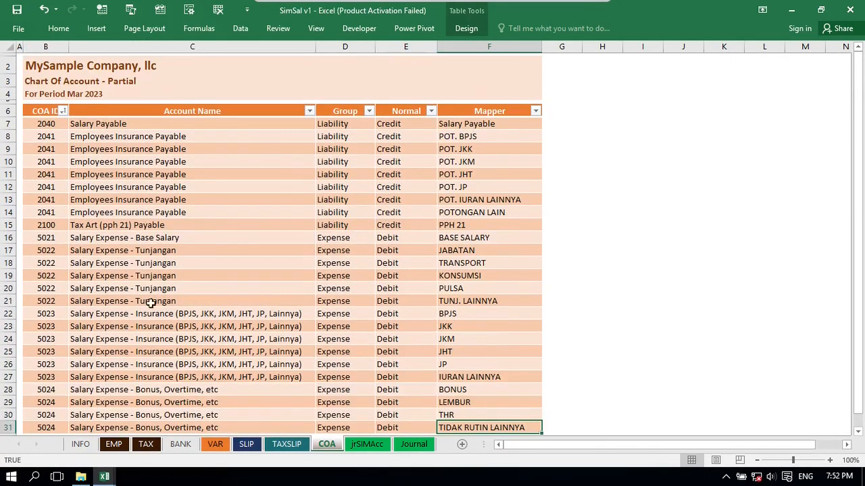
Compare the COA IDs with their mapper entries through the whole chart of accounts.
left_click(40, 137)
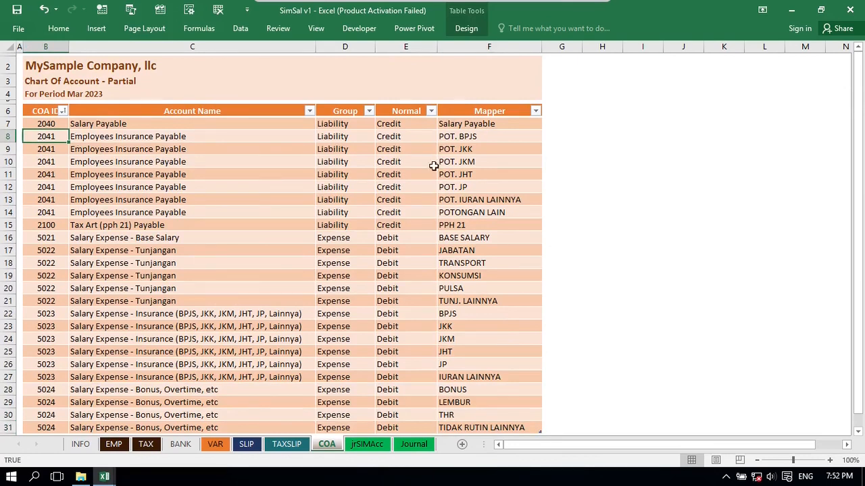
left_click(471, 126)
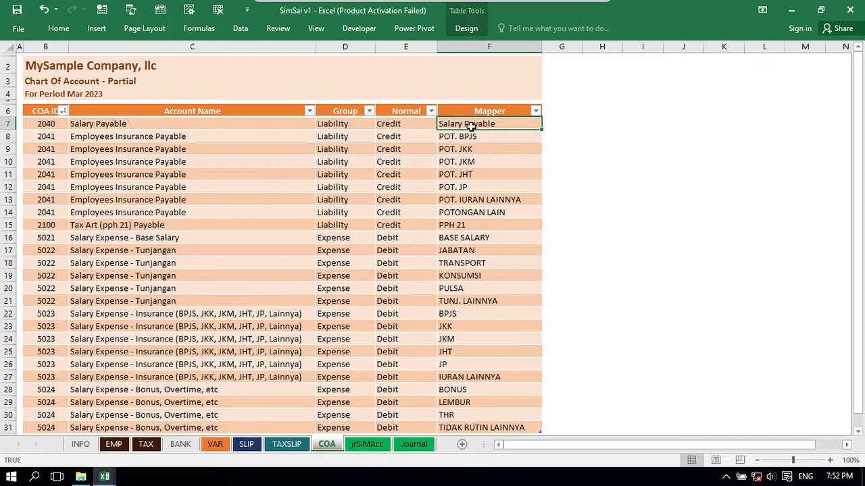
left_click(42, 125)
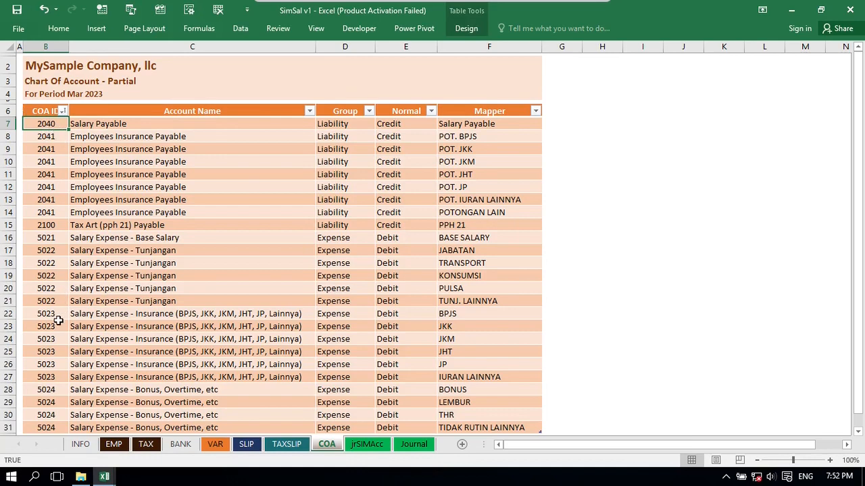
scroll(60, 318, "down", 2)
scroll(58, 289, "up", 2)
left_click(461, 173)
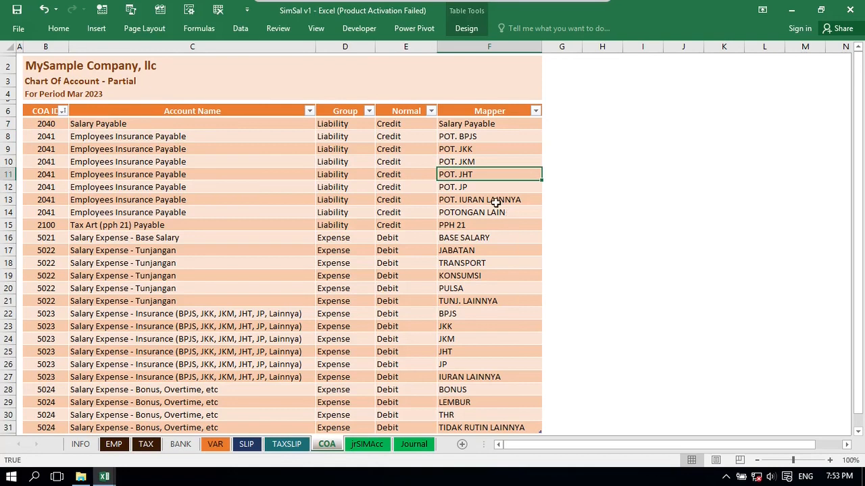
scroll(367, 264, "down", 2)
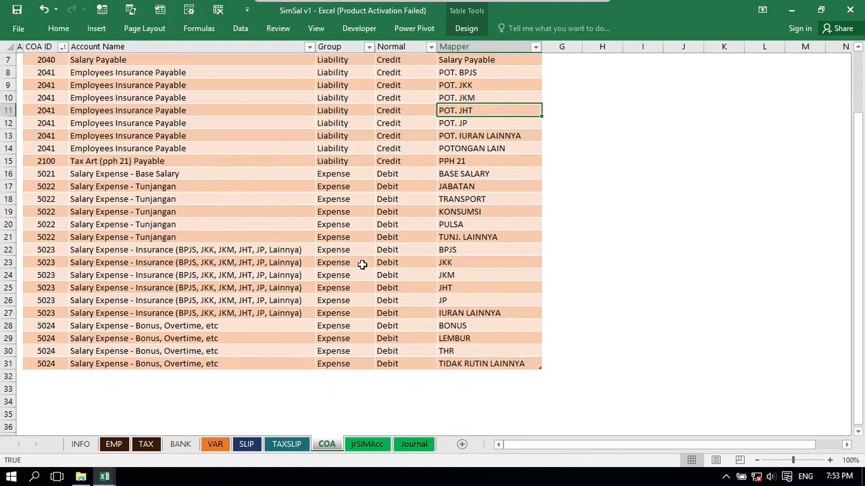
scroll(376, 349, "up", 2)
Review the descriptions, types, amounts and accounts of the March 2023 salary journal in the jrSIMAcc sheet.
left_click(367, 444)
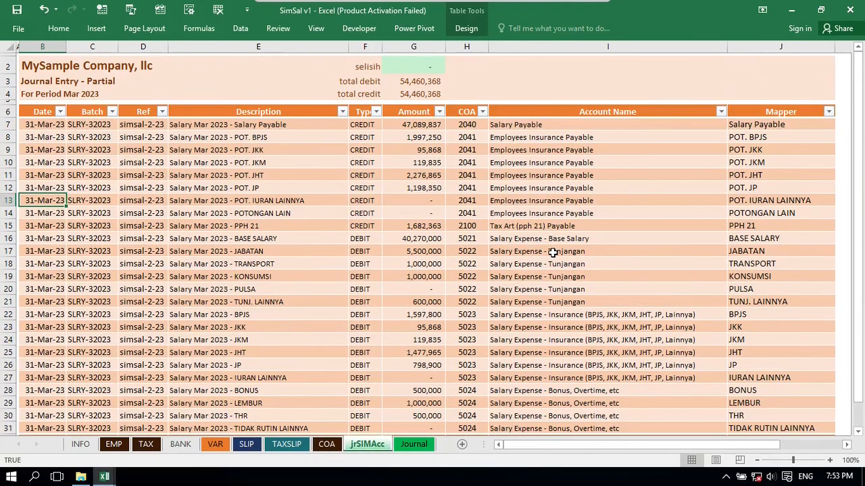
scroll(554, 251, "down", 2)
scroll(558, 229, "up", 2)
left_click(415, 446)
left_click(380, 446)
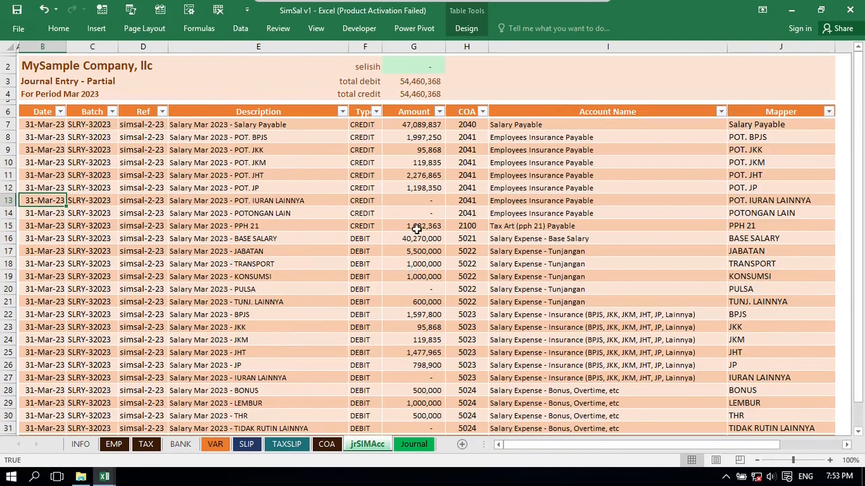
left_click(288, 287)
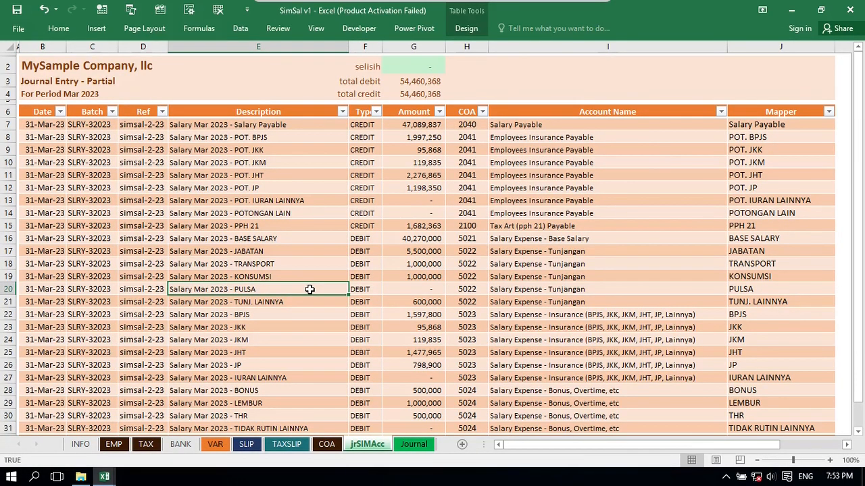
left_click(279, 312)
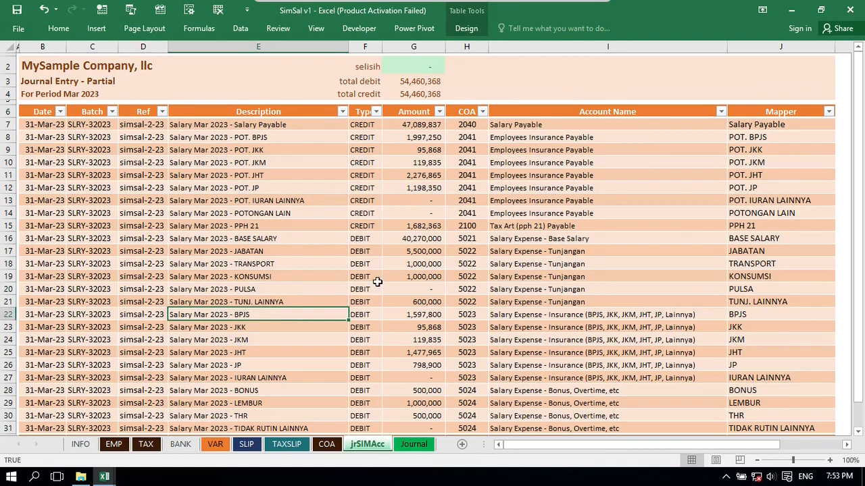
scroll(351, 302, "down", 2)
scroll(352, 314, "up", 2)
Examine the separate Debit and Credit columns of the salary entries in the Journal sheet.
left_click(415, 446)
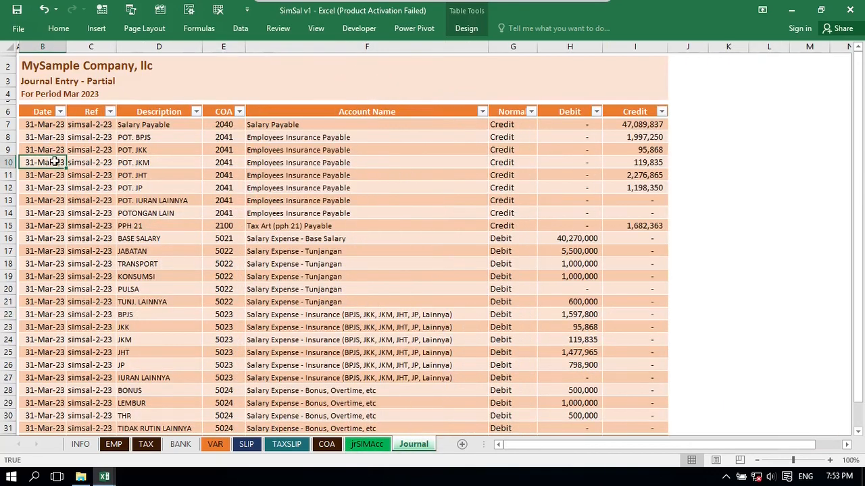
left_click(564, 113)
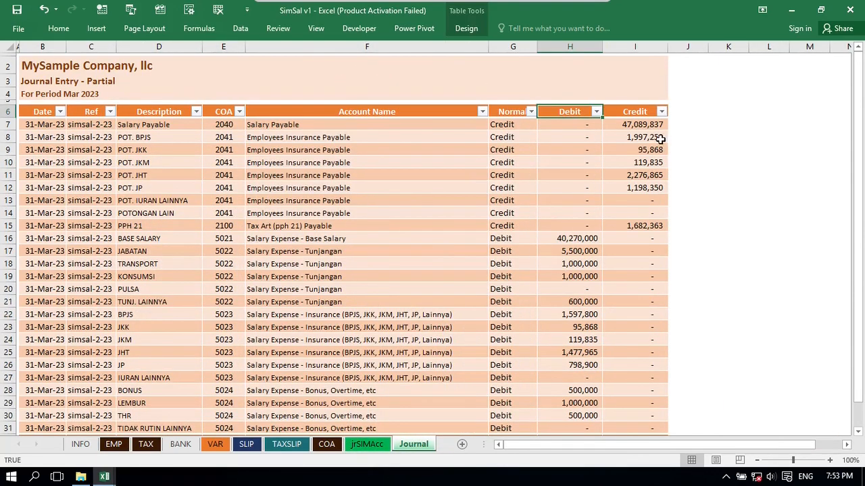
left_click(651, 137)
scroll(595, 311, "down", 3)
scroll(473, 406, "up", 3)
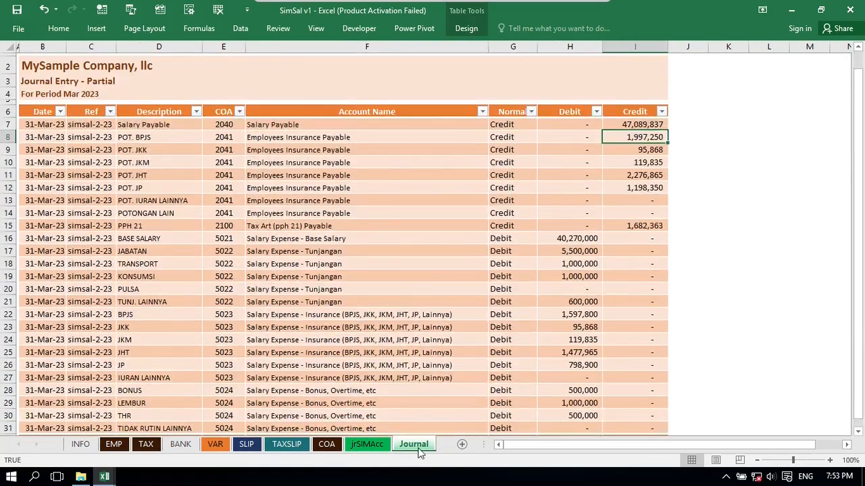
Return to the jrSIMAcc sheet and check its Amount column down to the Total row.
left_click(368, 446)
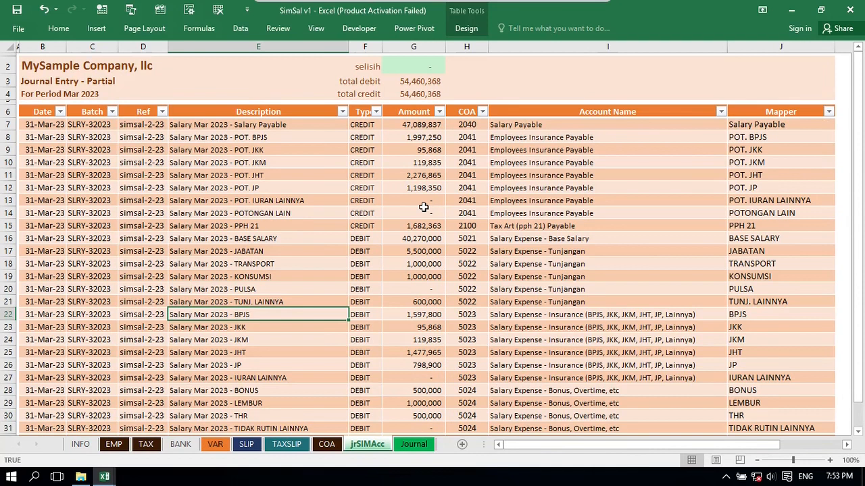
left_click(424, 211)
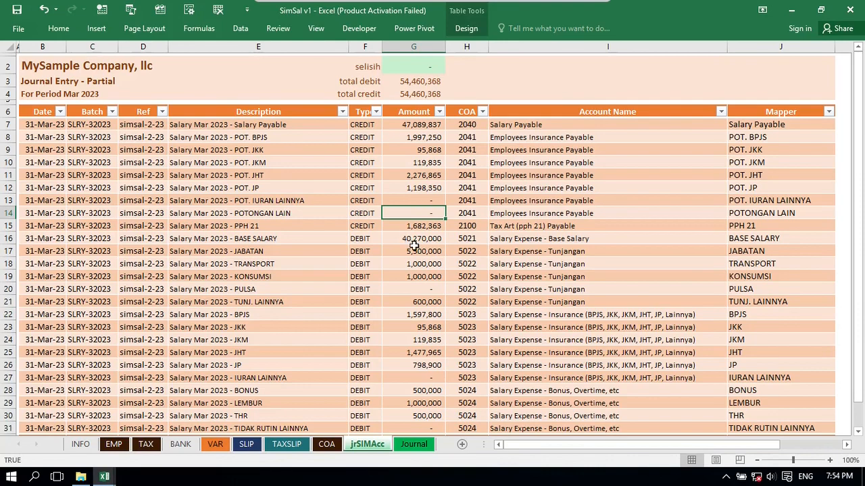
scroll(414, 244, "down", 2)
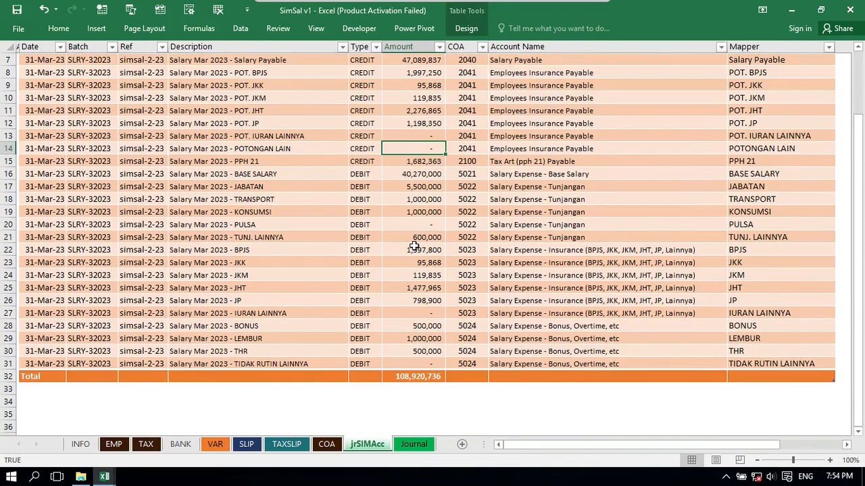
scroll(414, 244, "up", 2)
left_click(242, 276)
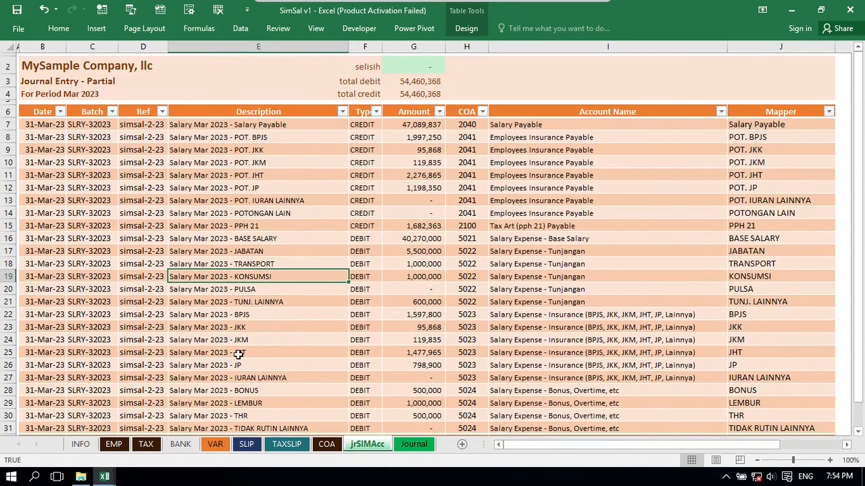
Trace the journal's source data through the EMP, TAX and COA sheets, ending back on the jrSIMAcc entries.
left_click(113, 444)
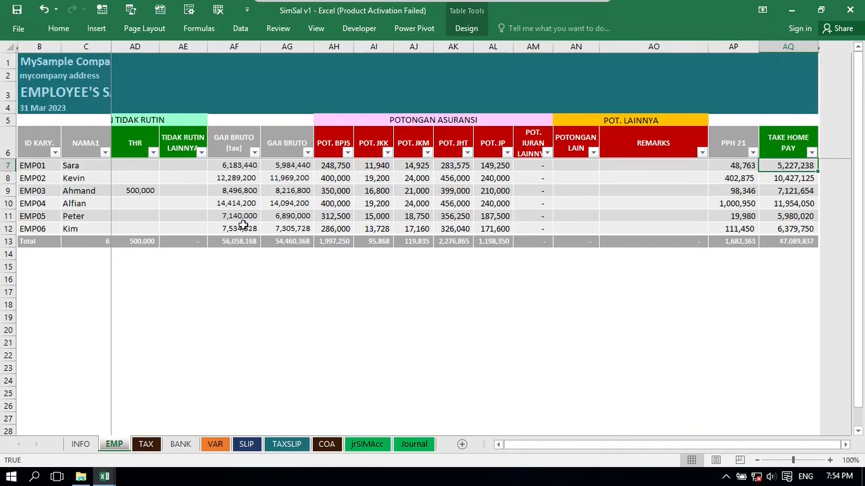
left_click(147, 444)
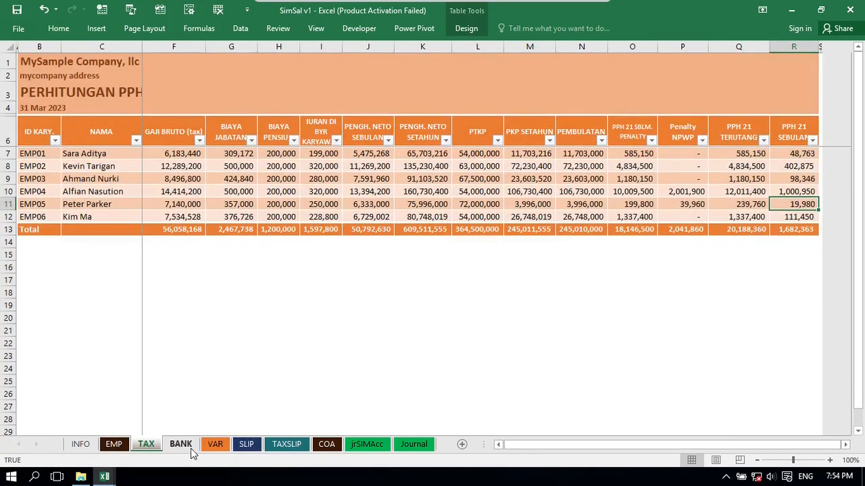
left_click(327, 444)
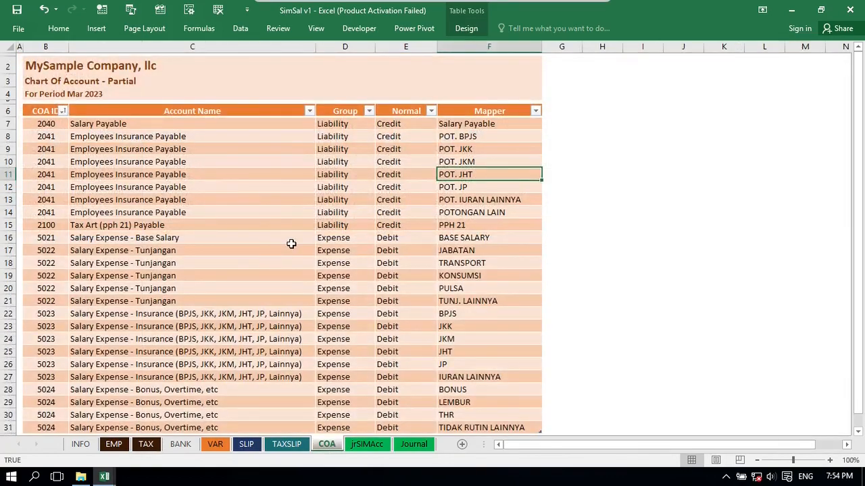
scroll(209, 253, "down", 1)
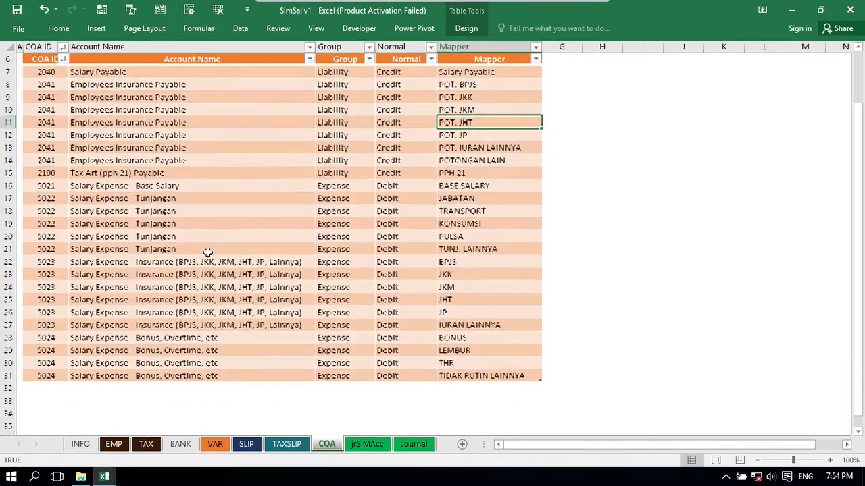
scroll(297, 200, "up", 2)
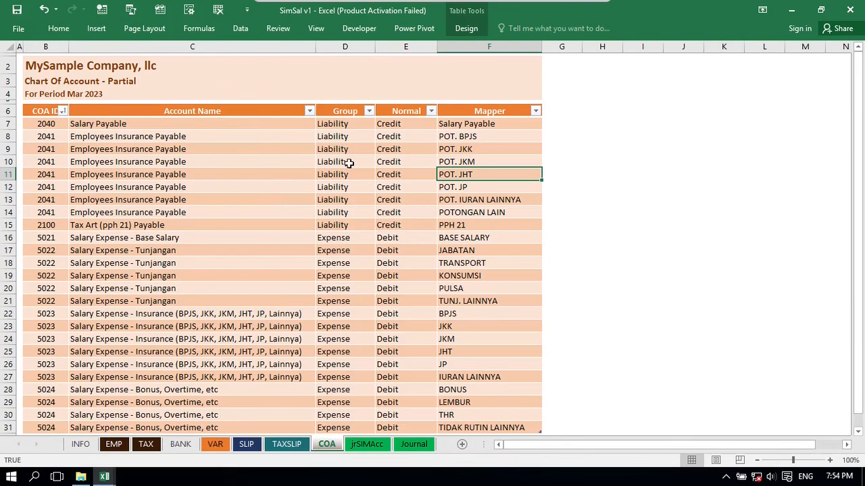
key("ctrl+Page_Down")
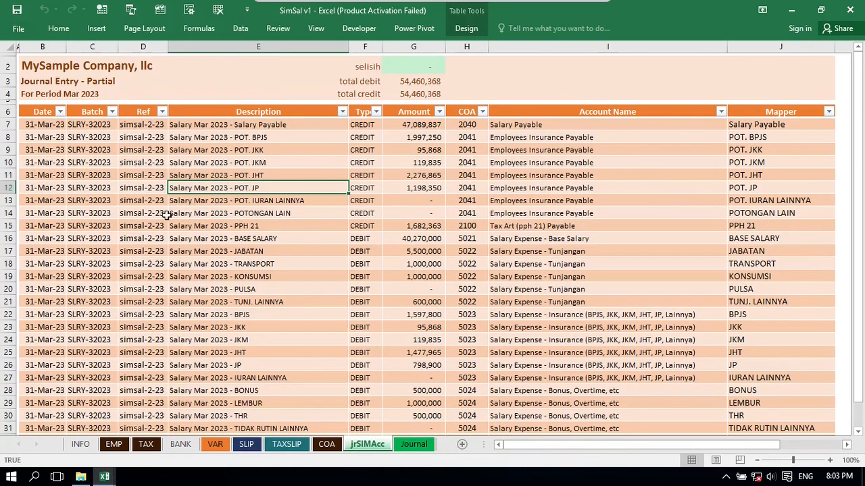
left_click(250, 264)
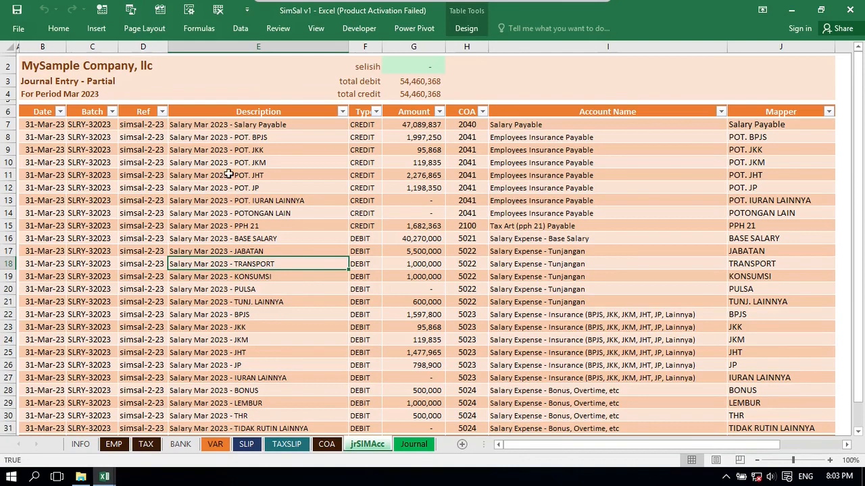
Copy the data rows of the jrSIMAcc journal table without its header row.
left_click(20, 103)
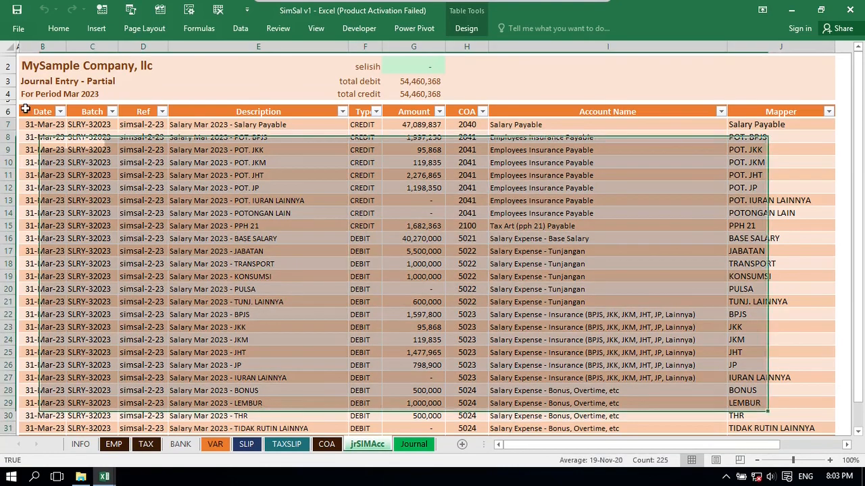
key("shift+F10")
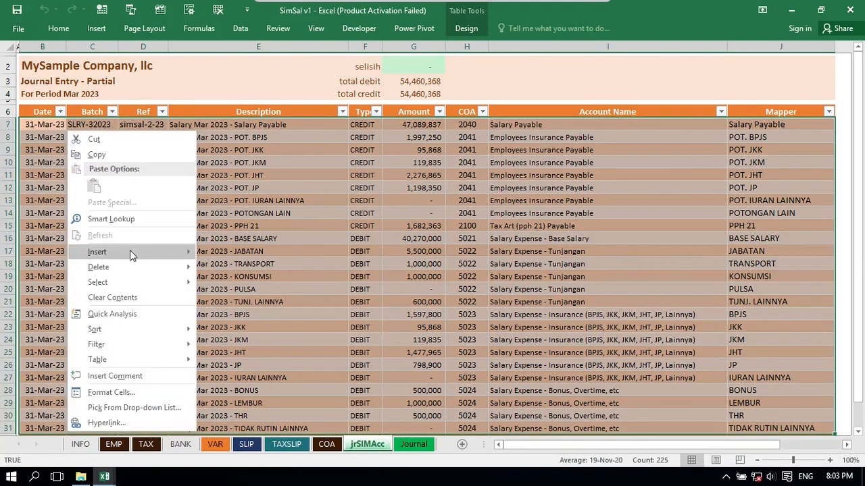
left_click(99, 156)
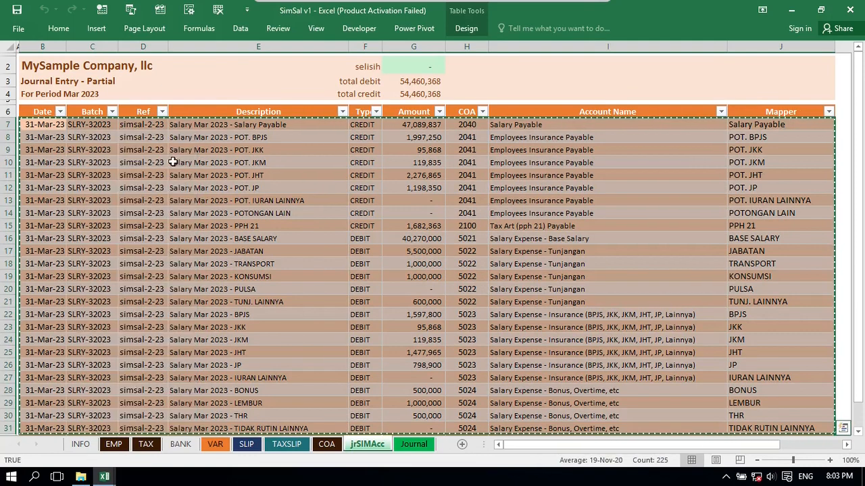
left_click(144, 201)
Copy the entire jrSIMAcc journal table, including its header and Total rows.
left_click(22, 104)
left_click(22, 104)
key("shift+F10")
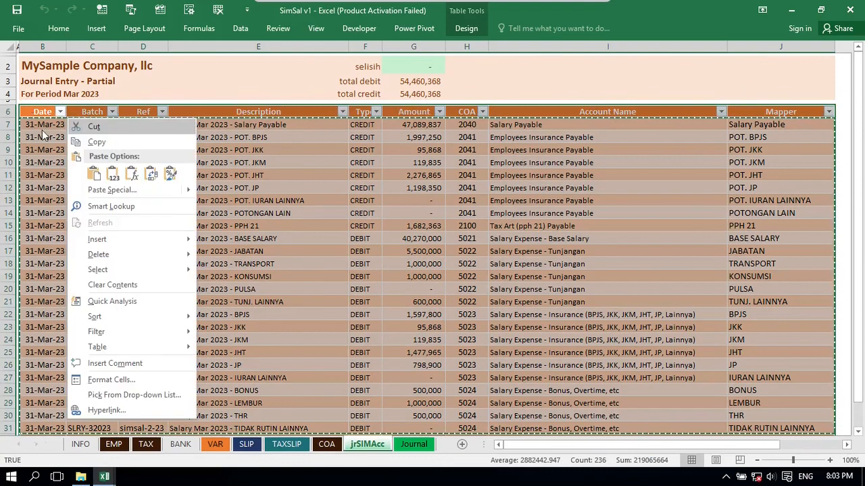
left_click(88, 142)
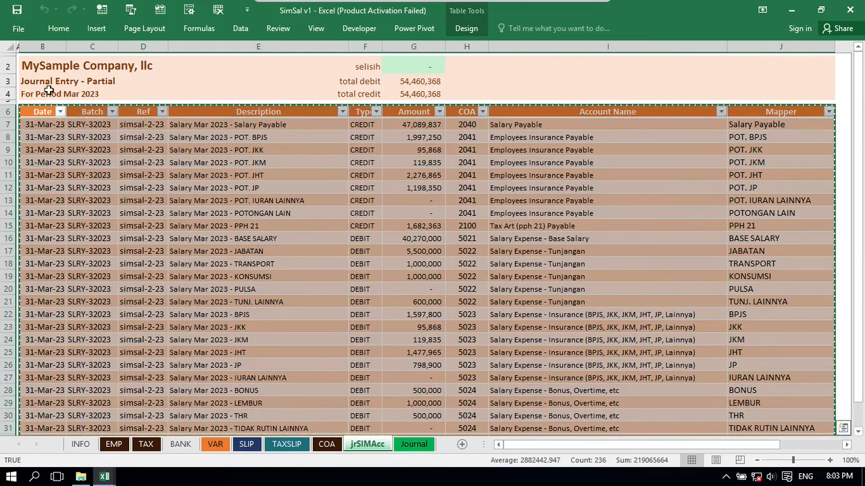
Create a blank workbook and paste the copied journal table as values only, starting at cell A1.
left_click(19, 28)
left_click(27, 88)
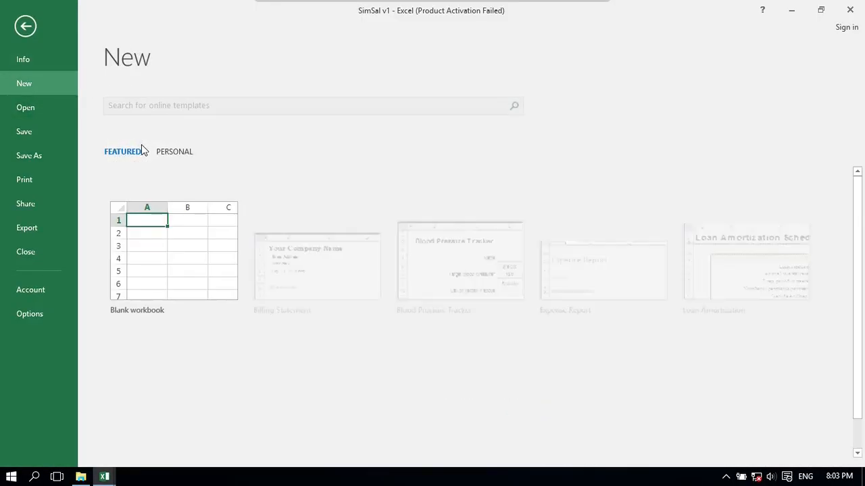
left_click(156, 244)
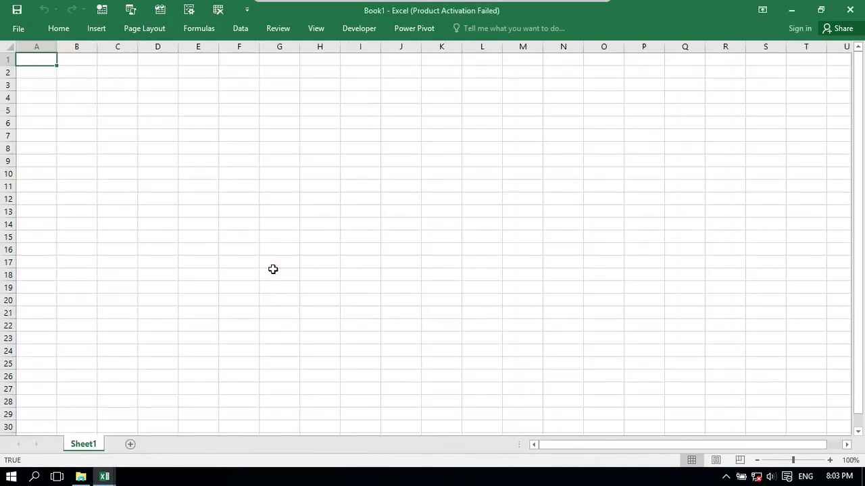
key("shift+F10")
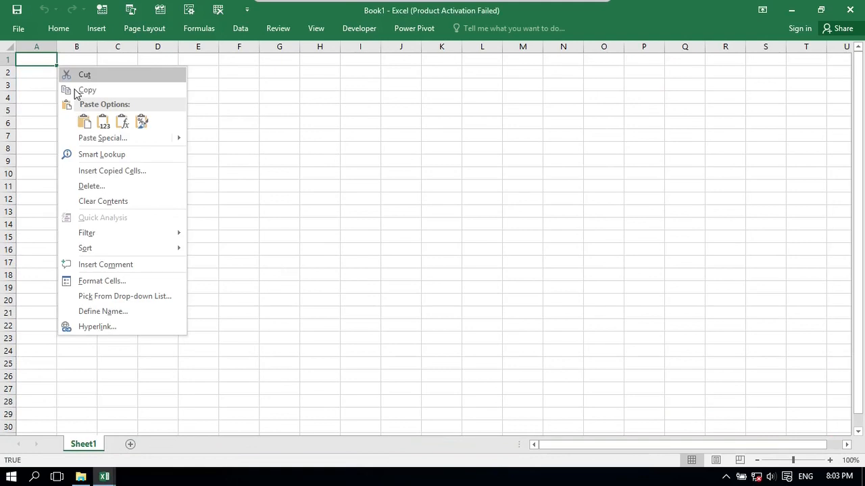
left_click(103, 122)
left_click(103, 122)
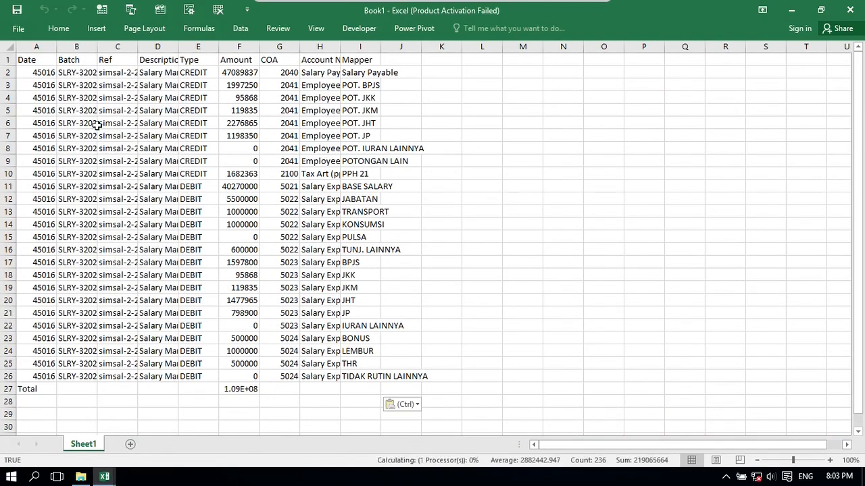
AutoFit the widths of columns A through I so the pasted journal's contents fit.
key("shift+F10")
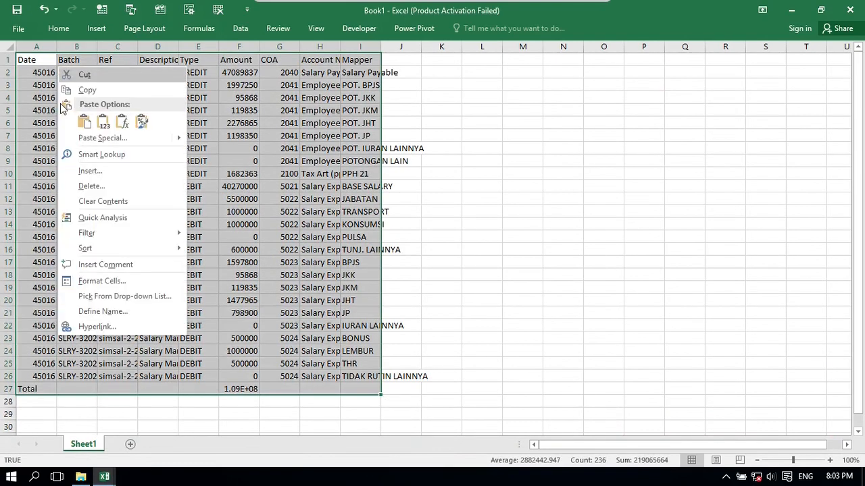
left_click(317, 179)
left_click(316, 177)
left_click_drag(36, 46, 362, 46)
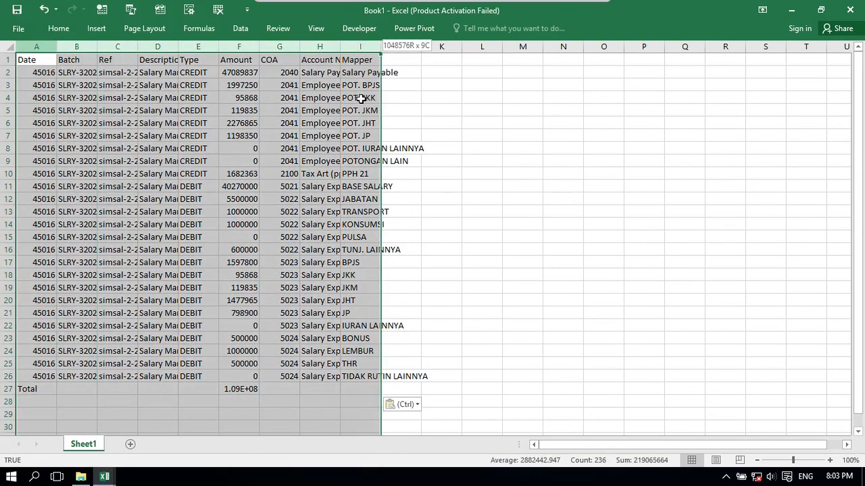
double_click(57, 46)
left_click(286, 176)
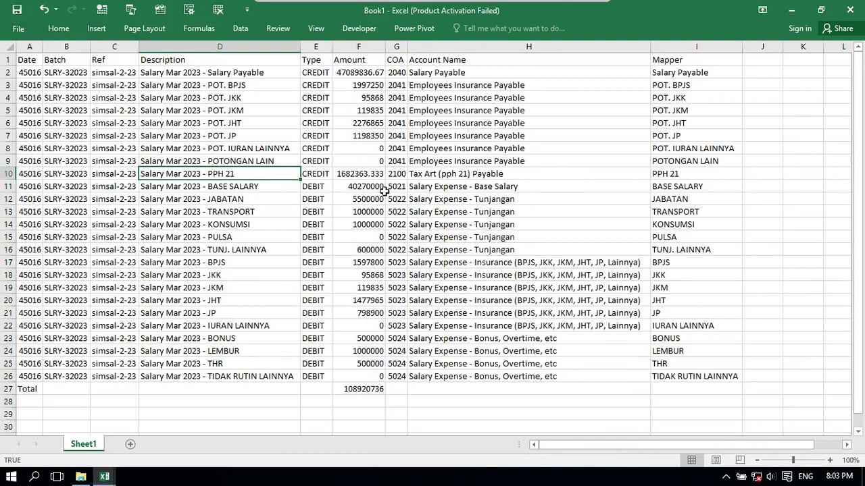
left_click(383, 191)
left_click(387, 242)
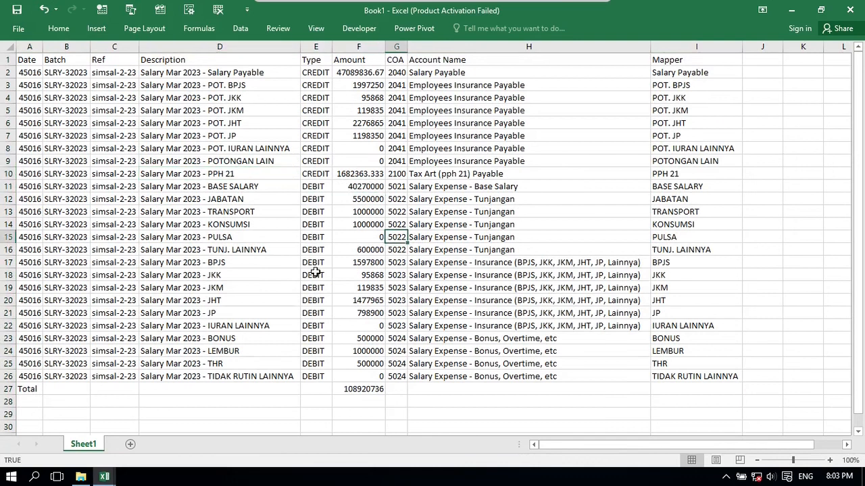
Switch to File Explorer and open the SimAcc v.2.3.5 workbook from the SimAcc folder inside Works.
mouse_move(106, 479)
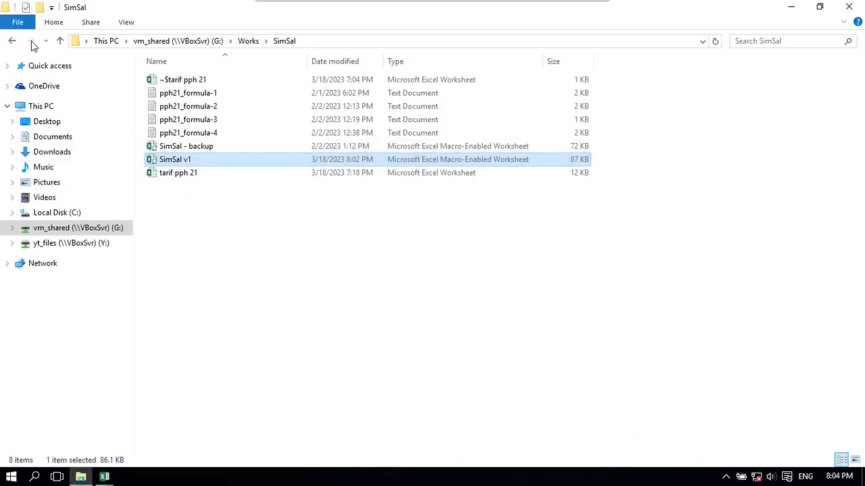
left_click(11, 41)
double_click(174, 108)
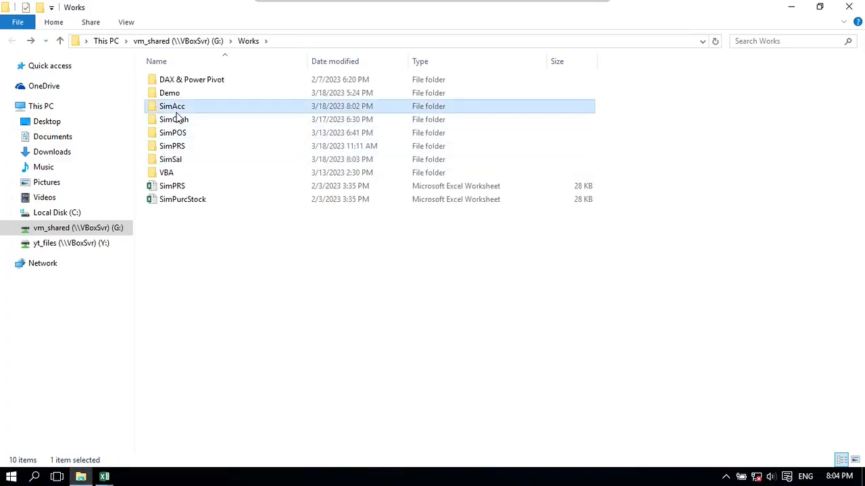
double_click(187, 119)
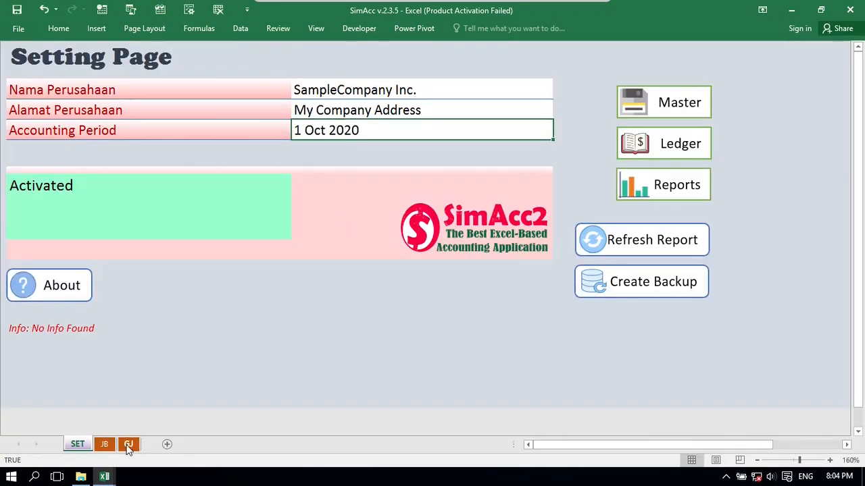
Examine the date, batch number and description of the March 2023 salary batch in the JB sheet's last row.
left_click(107, 447)
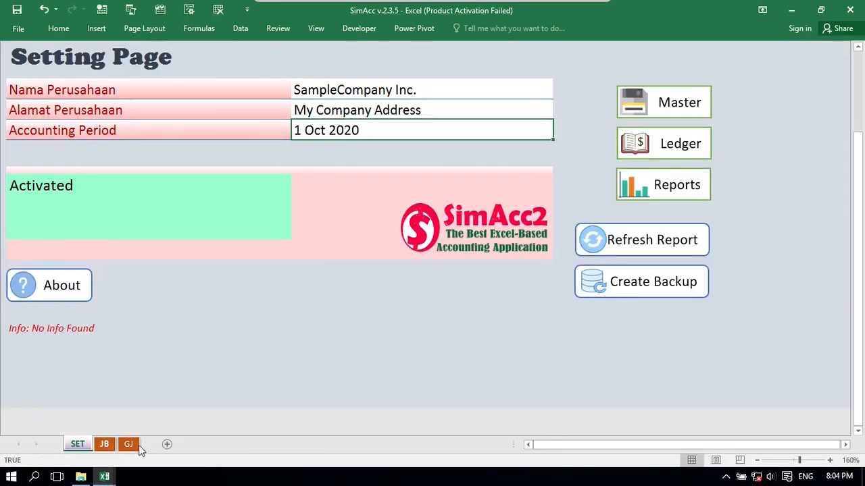
key("ctrl+a")
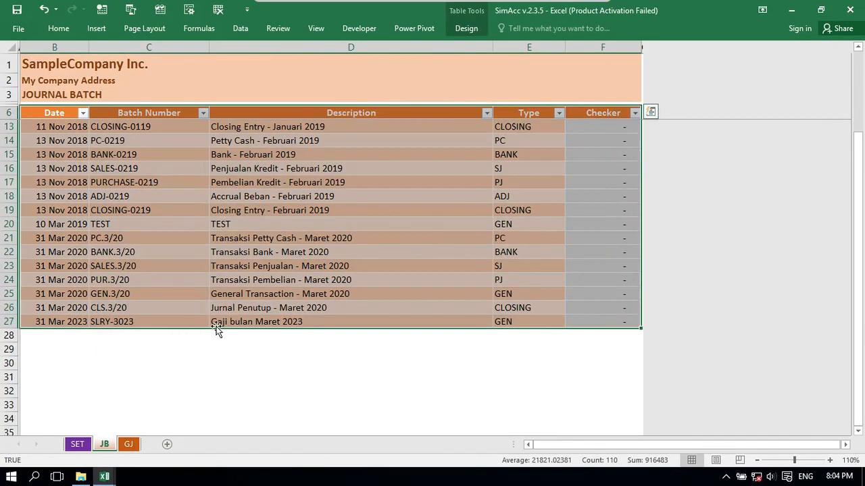
left_click(264, 323)
double_click(250, 323)
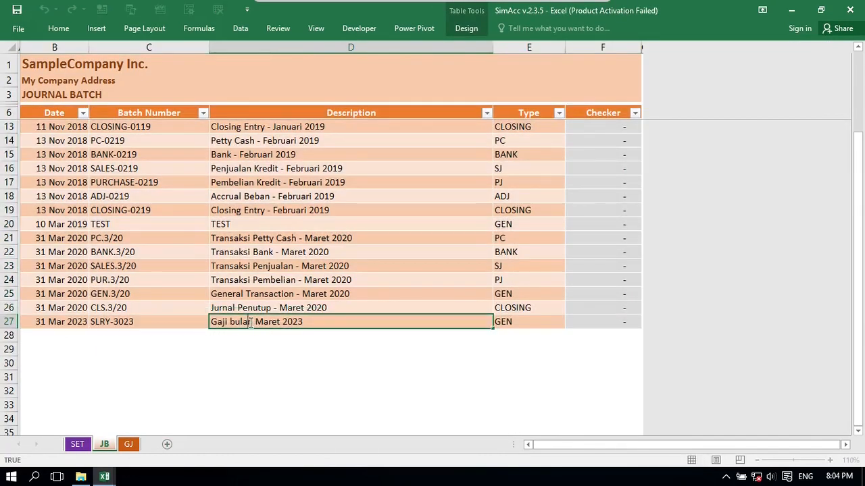
key("Return")
key("Left")
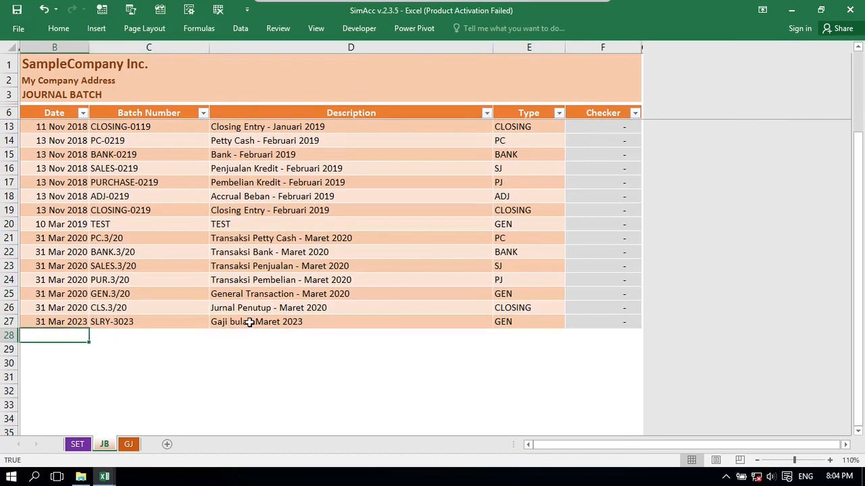
key("Up")
key("F2")
key("Tab")
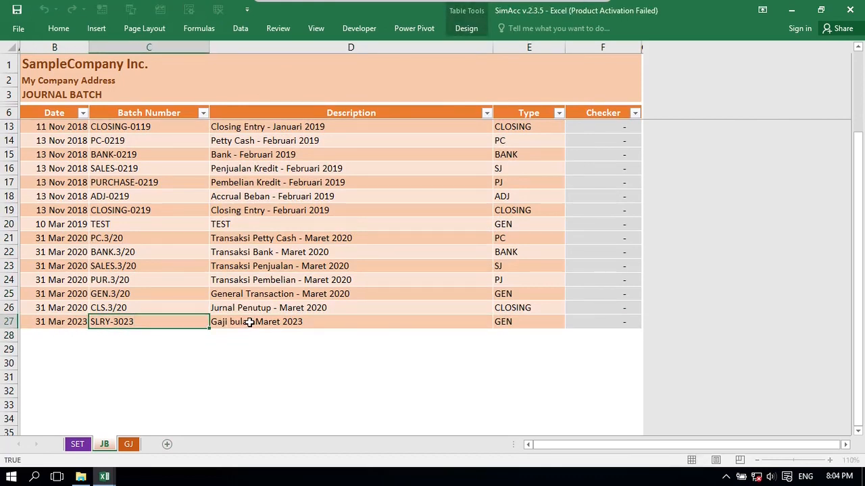
key("Tab")
key("Tab")
key("shift+Tab")
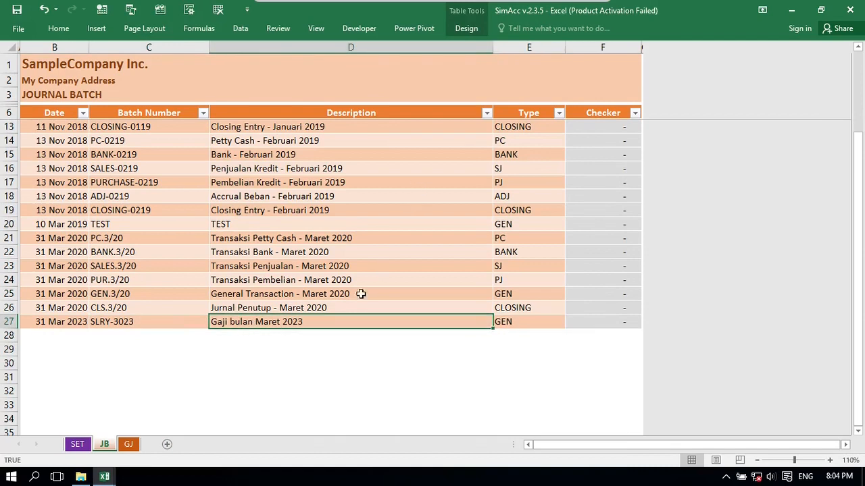
Choose GEN as the type of the March 2023 salary batch in row 27.
left_click(524, 322)
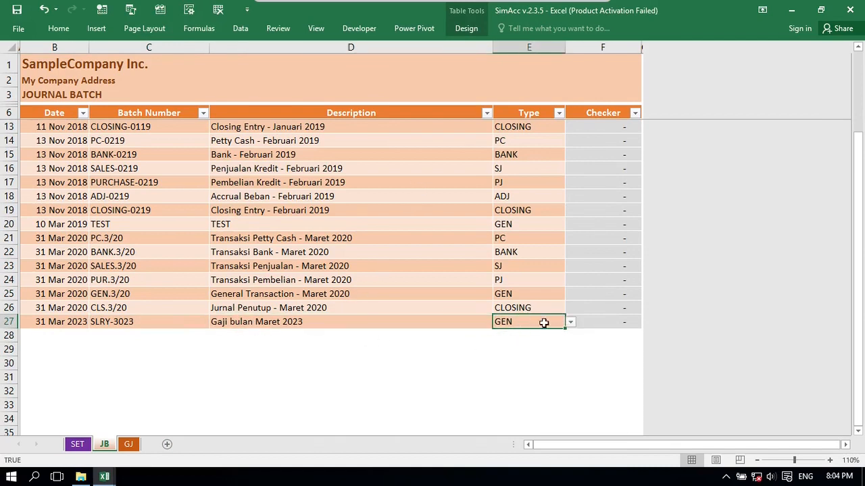
left_click(571, 322)
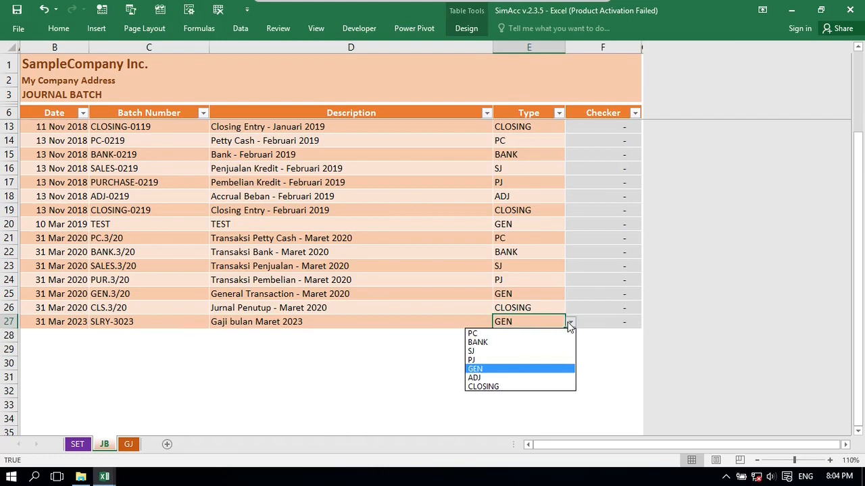
left_click(484, 369)
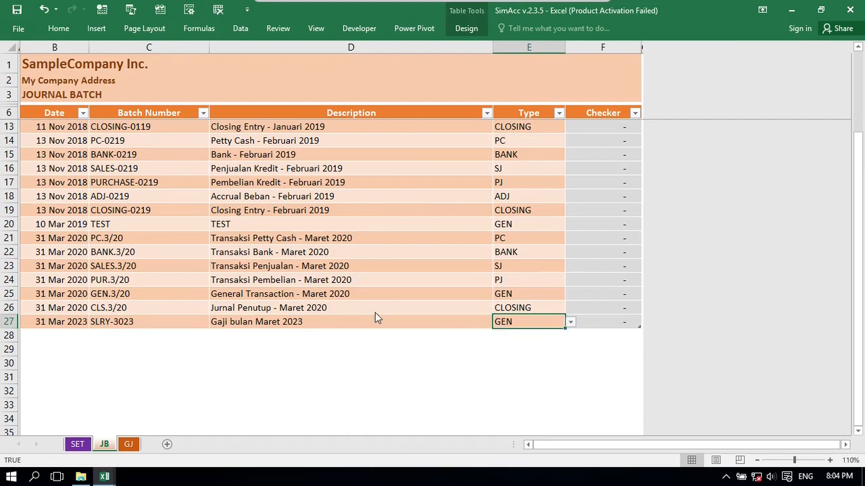
left_click(375, 312)
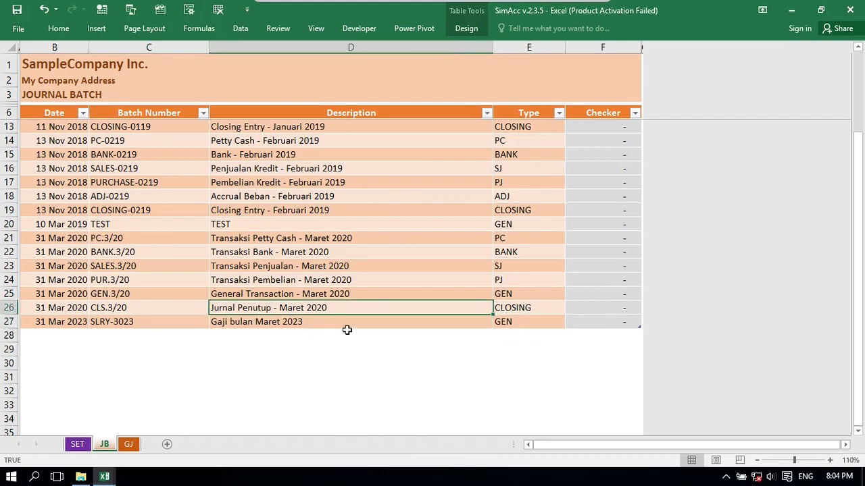
Select the empty date cell B121 in the GJ sheet and copy the journal range A2:G26 from Book1.
left_click(129, 443)
left_click(37, 197)
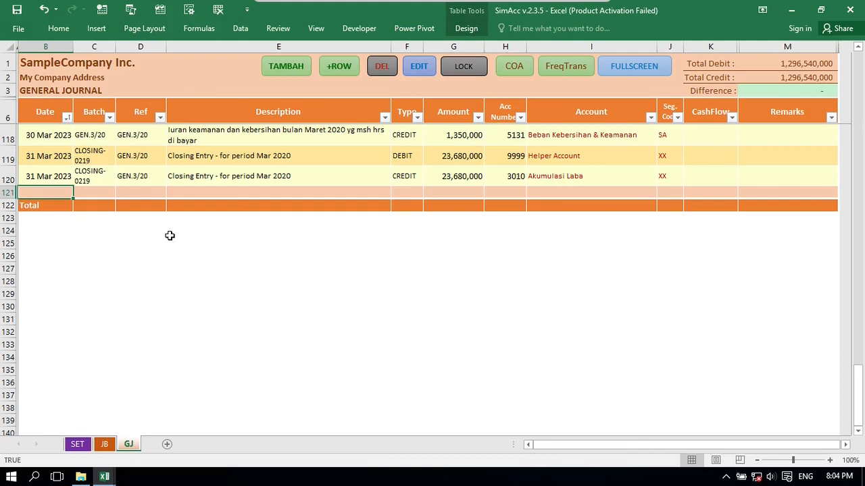
key("alt+Tab")
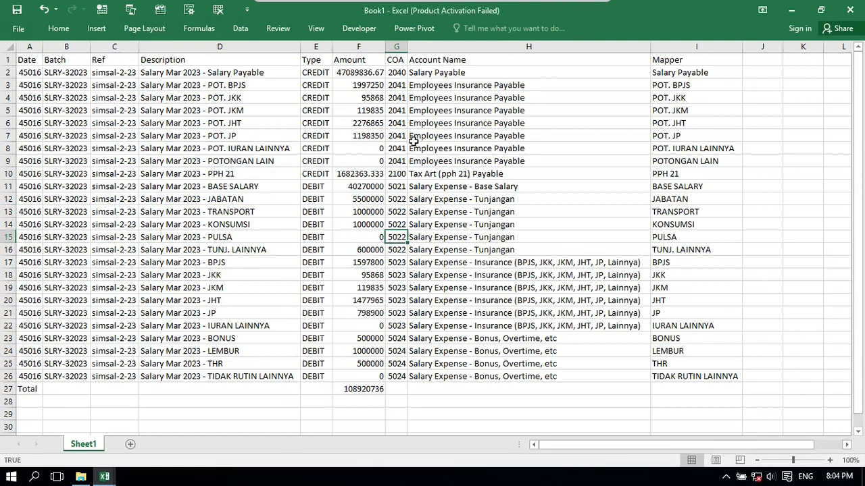
left_click_drag(23, 70, 43, 83)
key("alt+Tab")
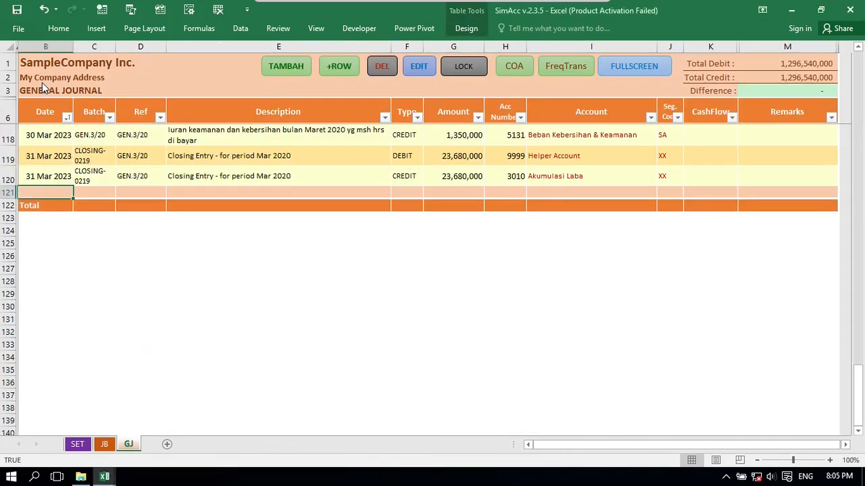
key("alt+Tab")
left_click(86, 95)
left_click(31, 71)
left_click_drag(31, 71, 351, 375)
key("shift+F10")
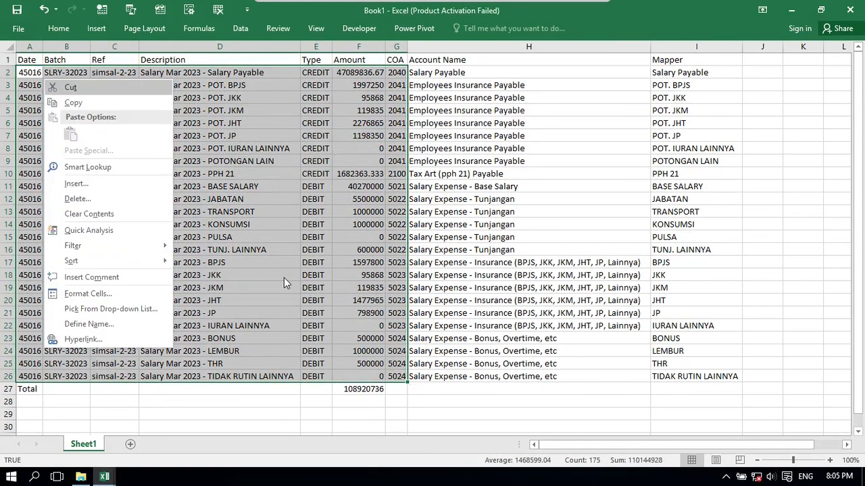
left_click(70, 105)
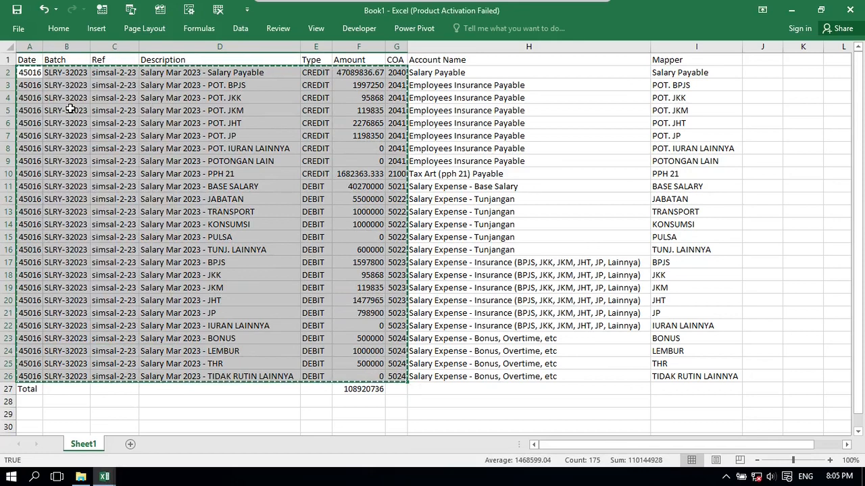
Paste the copied salary entries as values only into the SimAcc general journal, starting at cell B121, and look over the pasted rows.
key("alt+Tab")
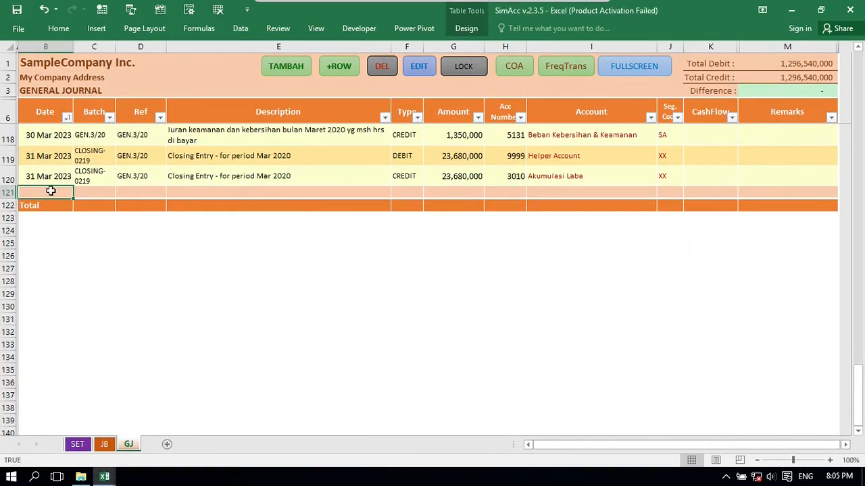
key("shift+F10")
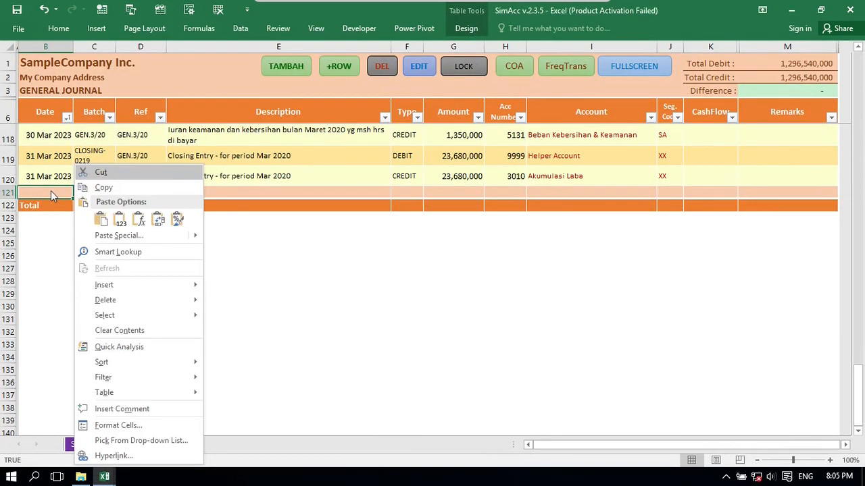
left_click(120, 220)
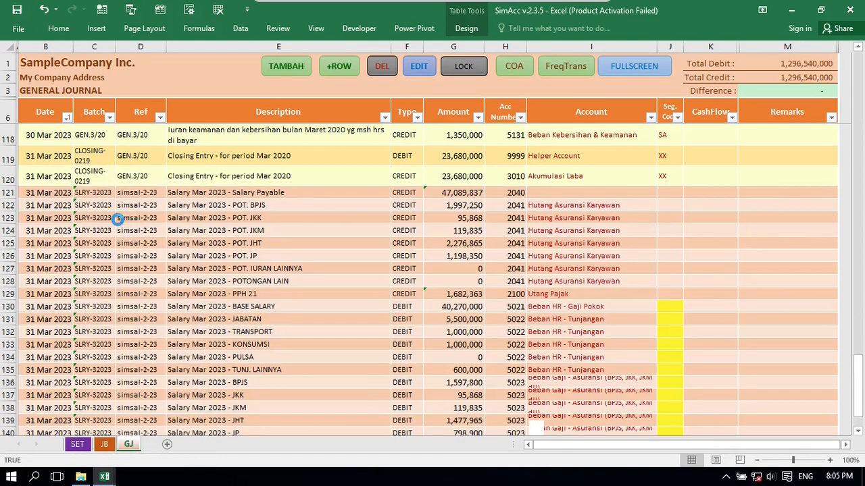
key("ctrl+v")
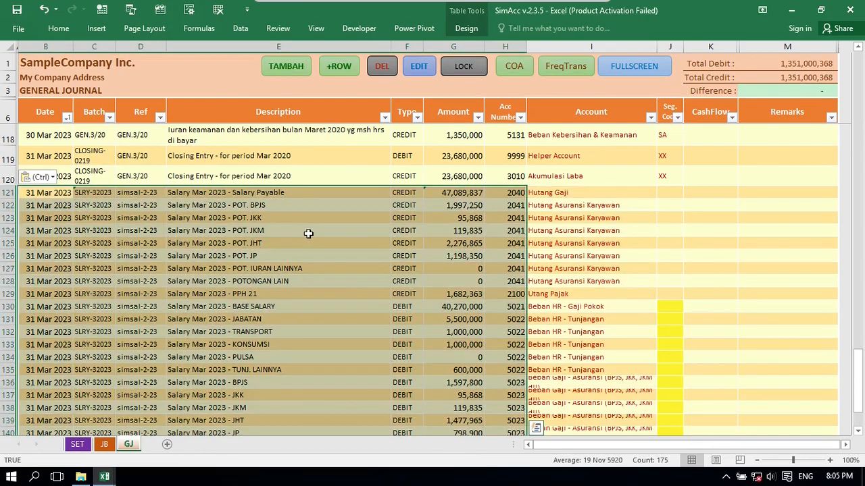
scroll(200, 226, "down", 3)
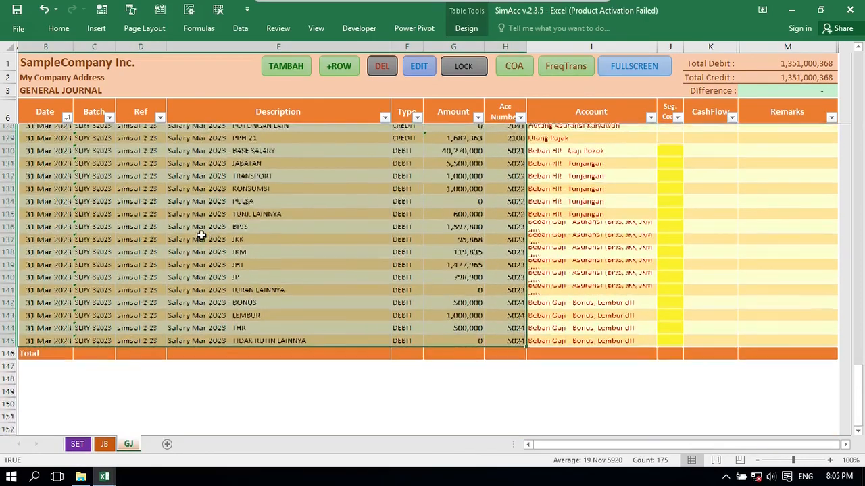
scroll(201, 235, "up", 4)
Try to re-enter the batch number SLRY-32023 in cell C121 against its data validation.
left_click(90, 240)
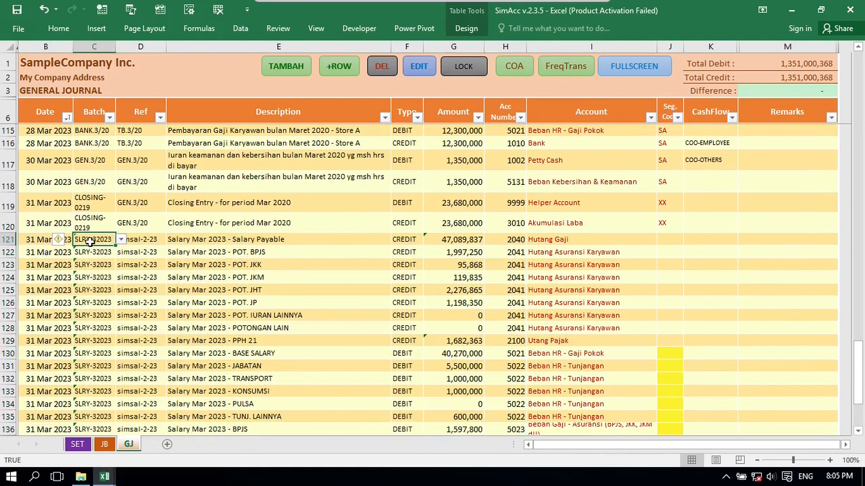
double_click(95, 240)
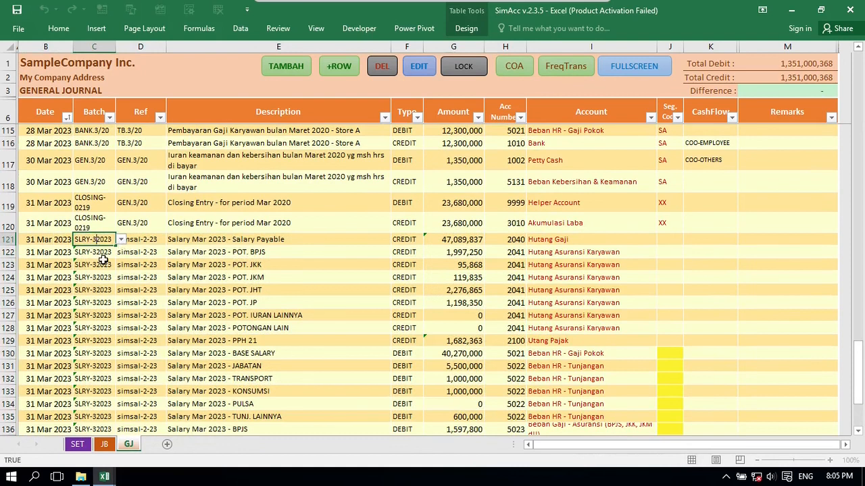
left_click(103, 260)
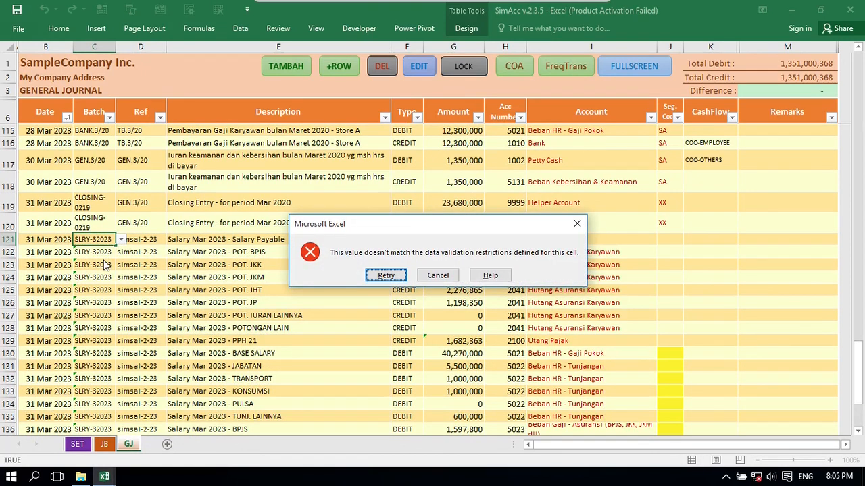
key("Escape")
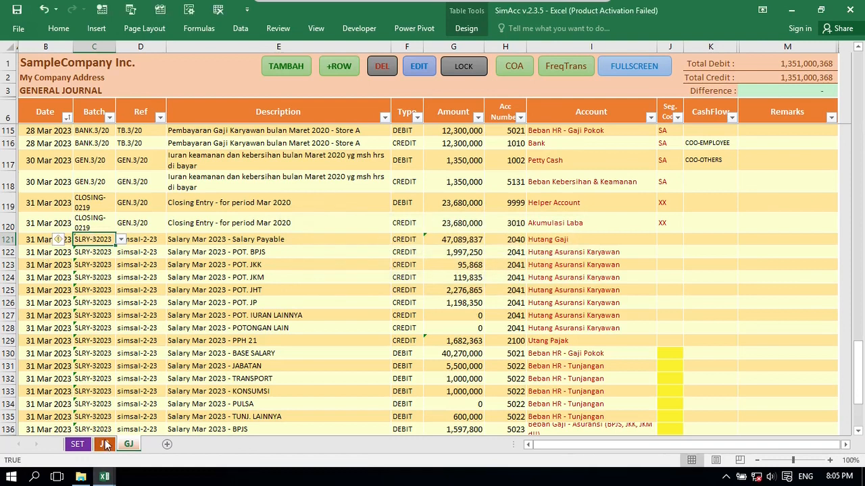
Correct the March 2023 salary batch number in row 27 of the JB sheet to SLRY-32023.
left_click(104, 444)
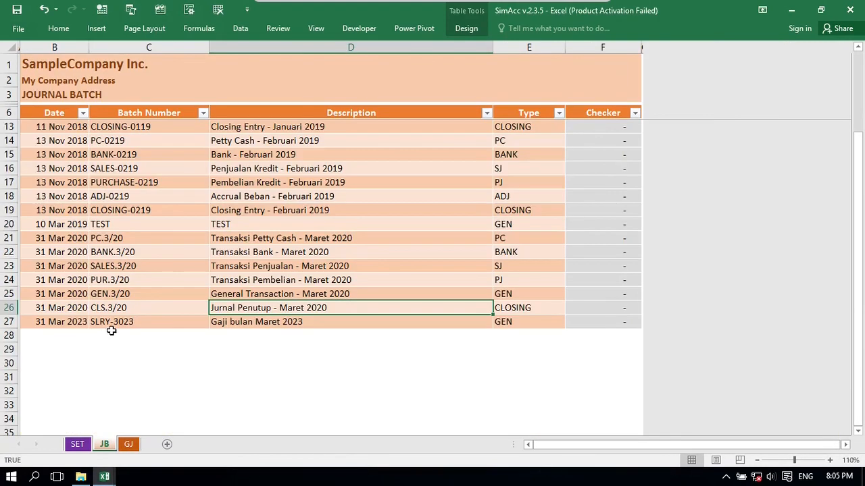
left_click(123, 444)
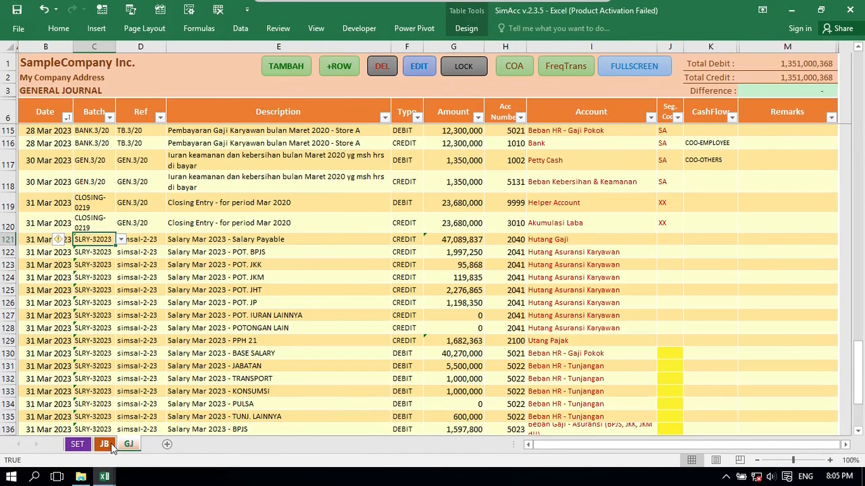
left_click(111, 443)
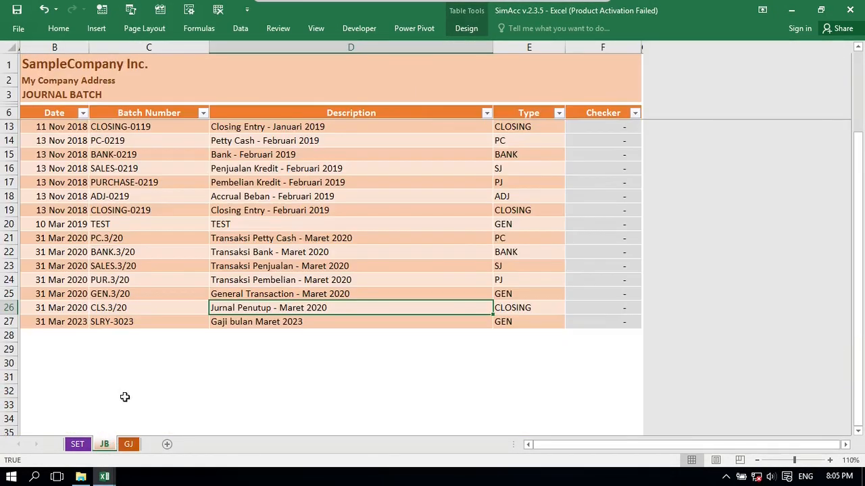
left_click(118, 326)
double_click(119, 324)
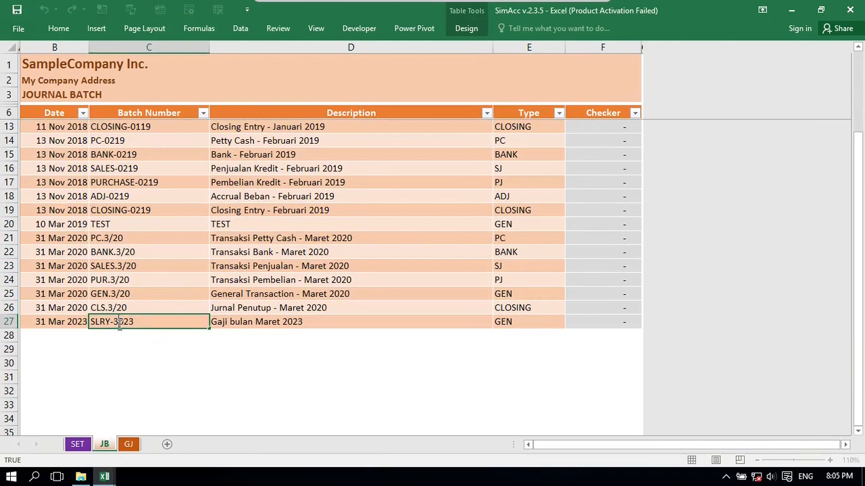
type("2")
key("Return")
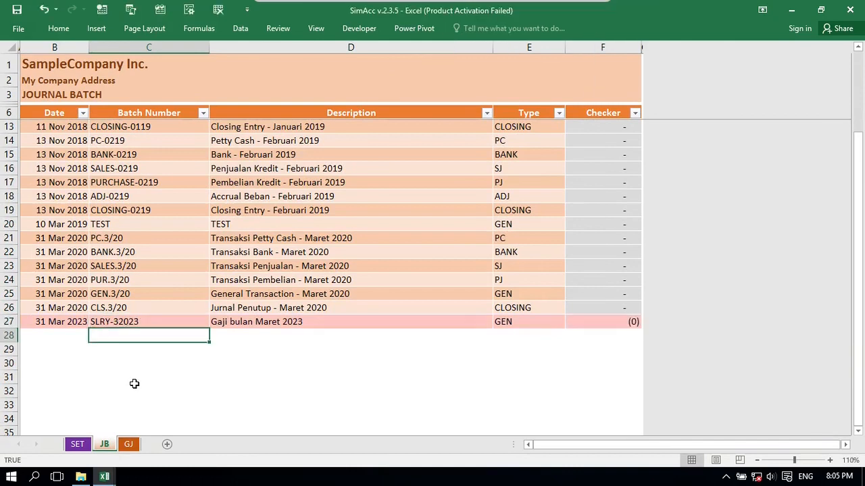
Return to the GJ sheet and re-enter the batch number SLRY-32023 in cell C121.
left_click(129, 444)
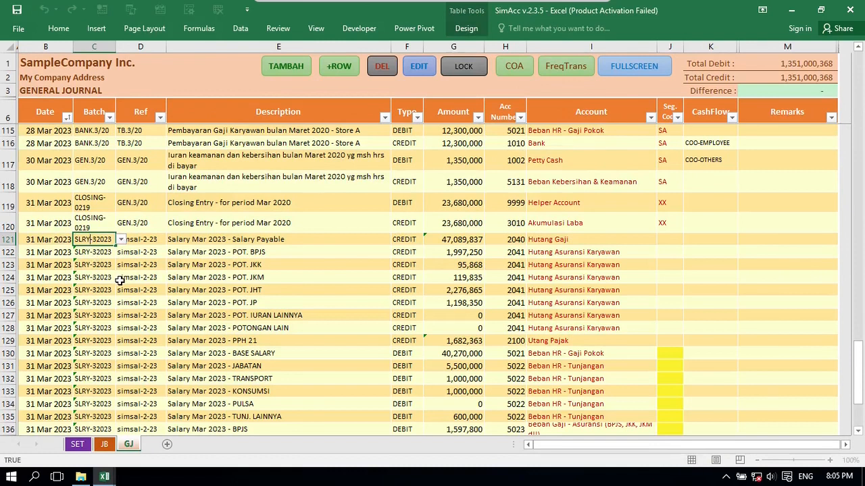
key("Return")
key("Return")
left_click(241, 242)
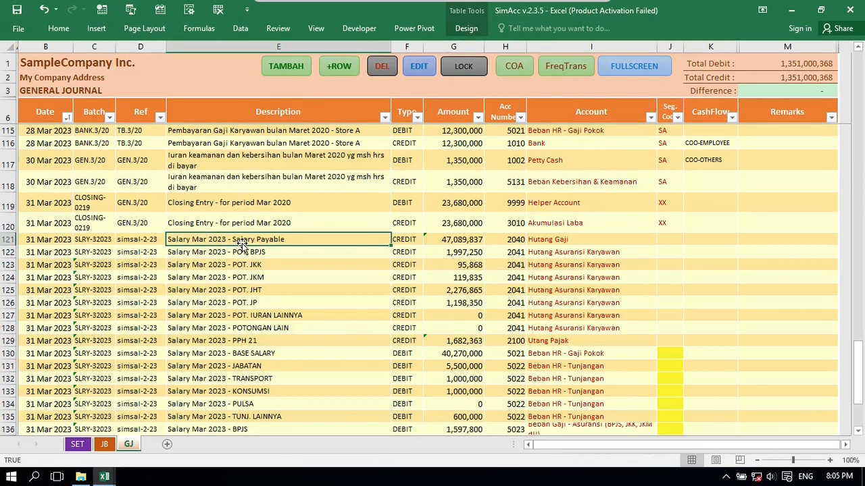
Remove the decimals from the Salary Payable amount in cell G121, leaving 47089836.
double_click(447, 239)
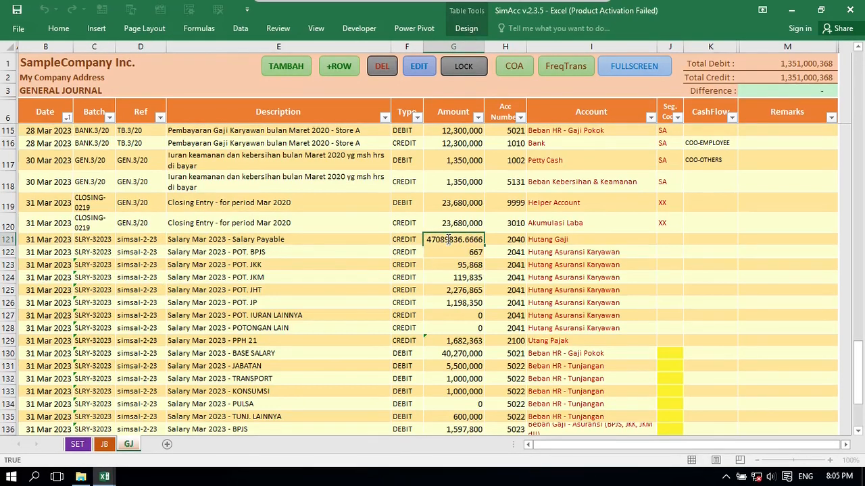
key("Return")
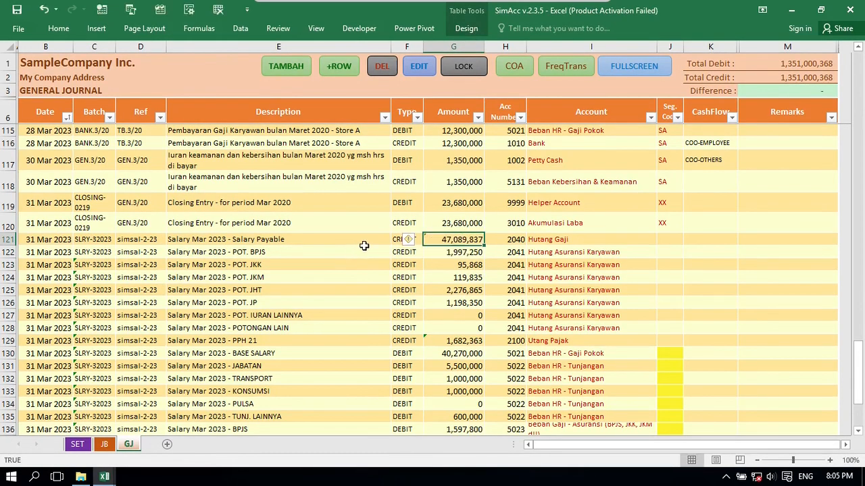
left_click(443, 239)
double_click(443, 240)
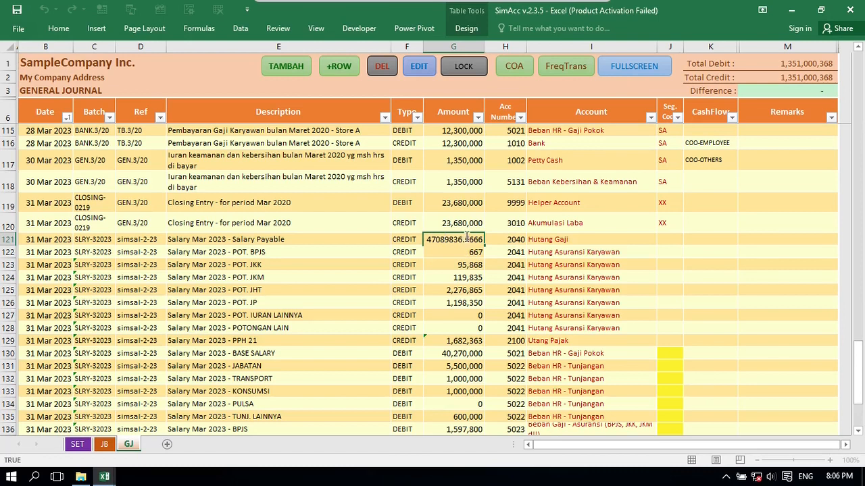
left_click_drag(465, 239, 540, 250)
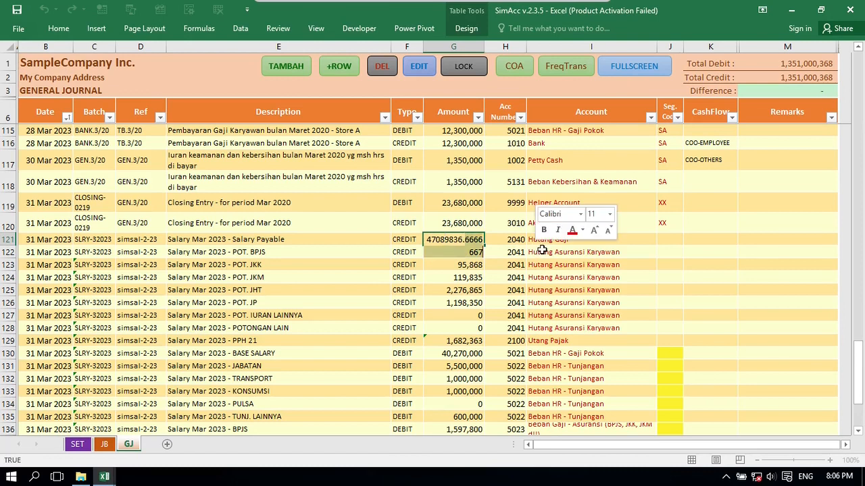
left_click(464, 239)
left_click_drag(465, 238, 509, 258)
key("BackSpace")
key("Return")
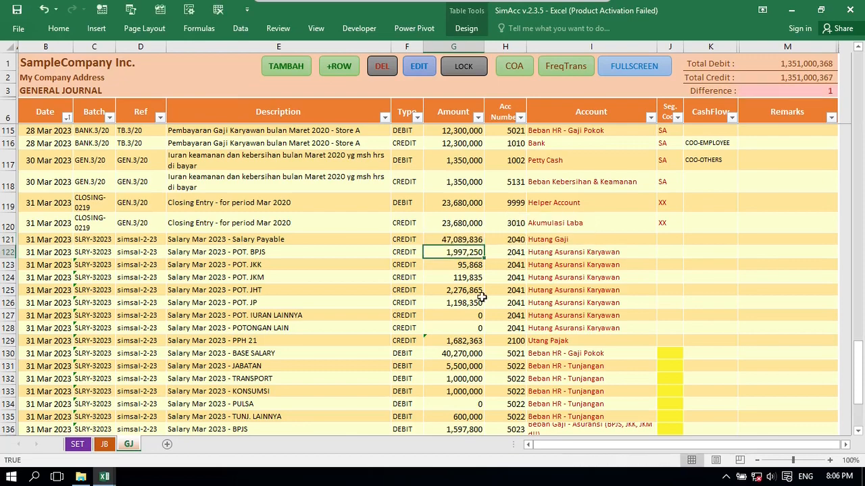
Strip the decimals from the PPH 21 credit amount in cell G129 and set it to 1682364.
scroll(466, 330, "down", 1)
double_click(454, 295)
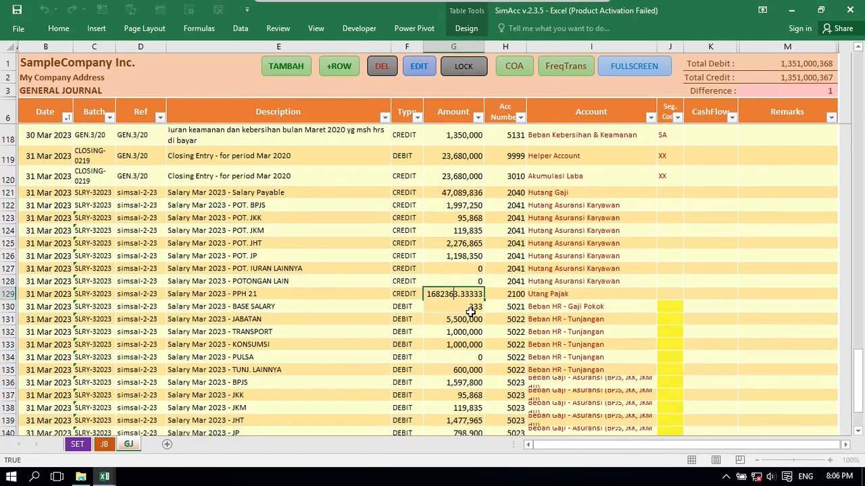
left_click_drag(460, 296, 516, 301)
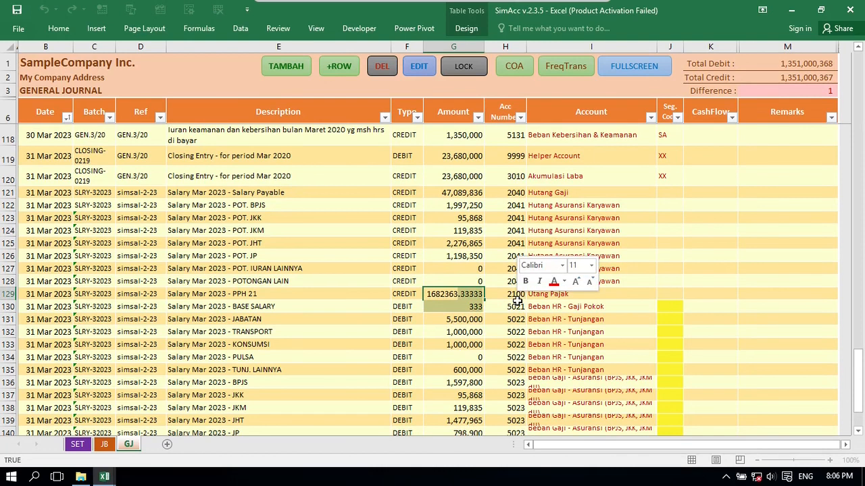
key("BackSpace")
key("Return")
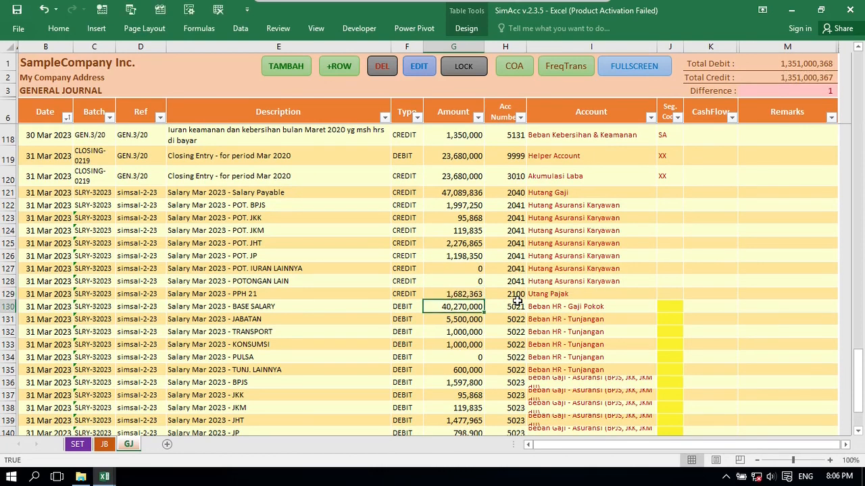
double_click(461, 295)
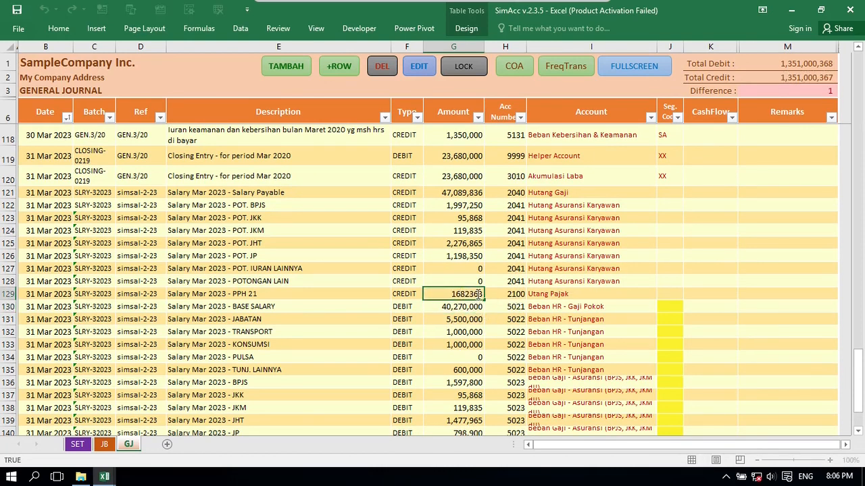
left_click_drag(479, 293, 494, 301)
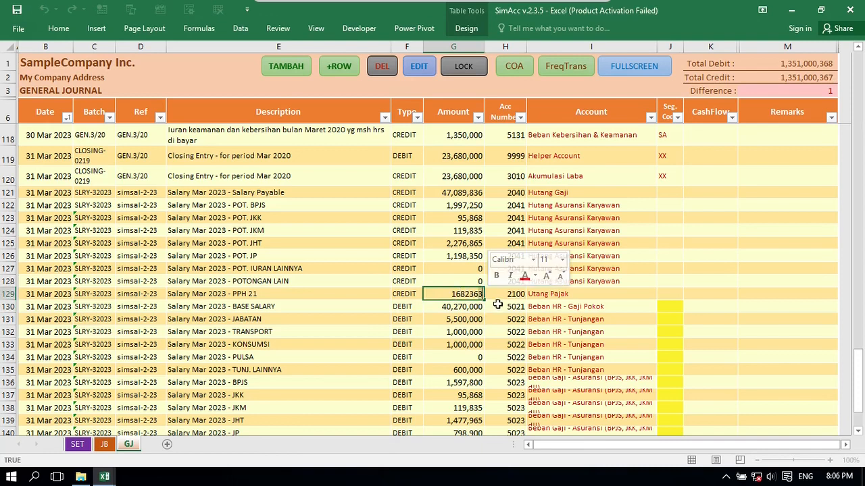
key("BackSpace")
type("4")
key("Return")
Look over the imported March 2023 salary entries in rows 121 to 145 of the general journal.
left_click(419, 306)
scroll(420, 306, "down", 3)
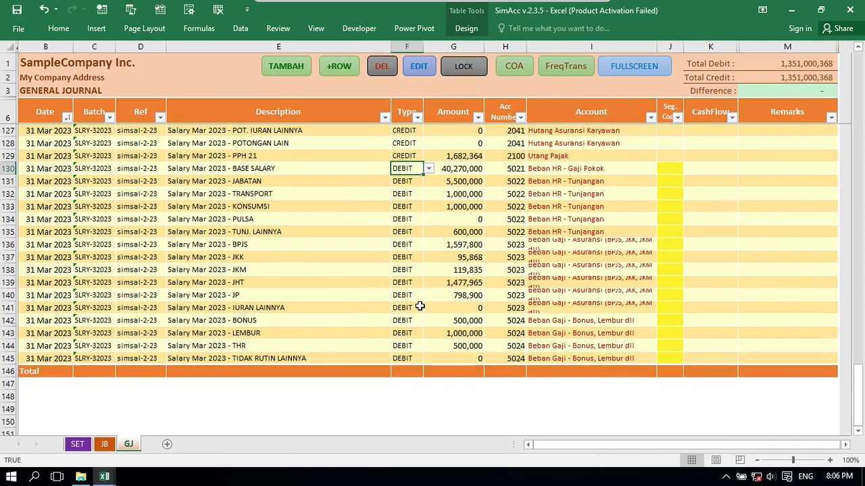
scroll(446, 308, "up", 4)
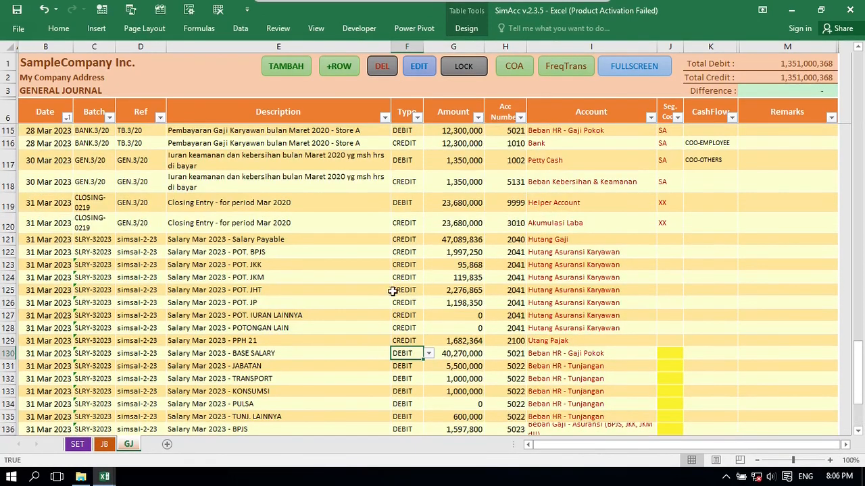
scroll(405, 333, "down", 1)
scroll(391, 318, "up", 2)
scroll(378, 308, "down", 2)
scroll(365, 308, "down", 3)
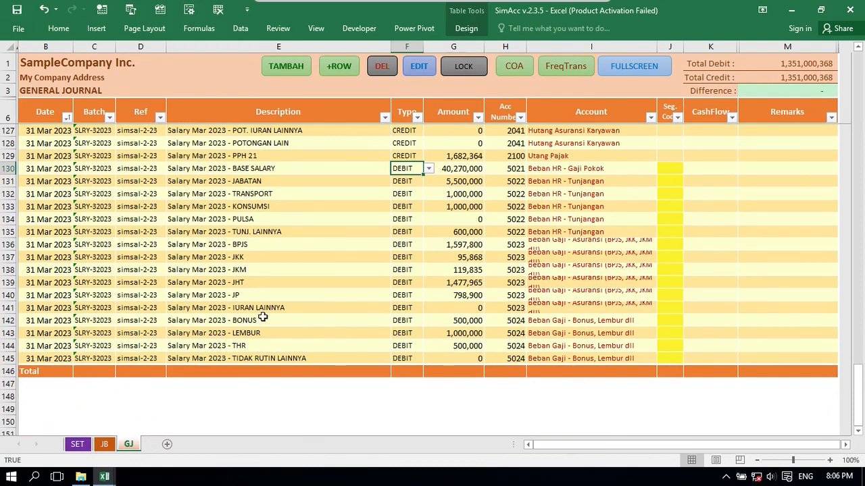
left_click(269, 296)
left_click(331, 231)
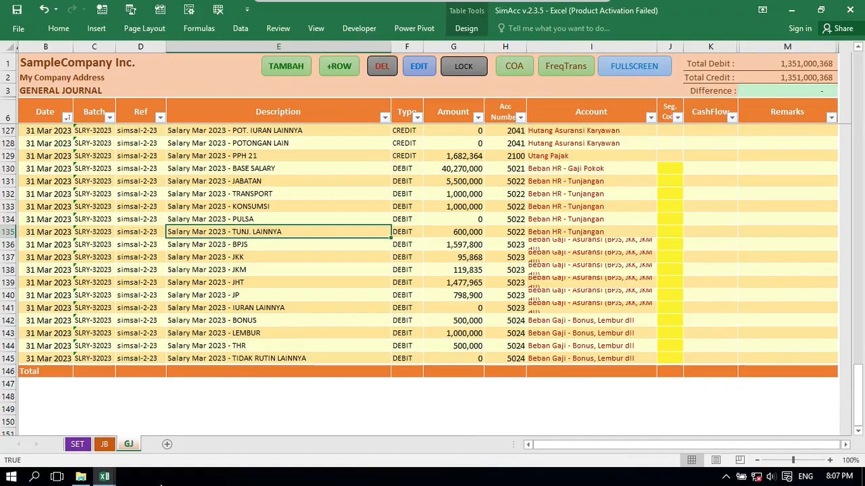
Switch to the SimSal v1 workbook and examine the salary journal entries on the jrSIMAcc sheet.
mouse_move(104, 477)
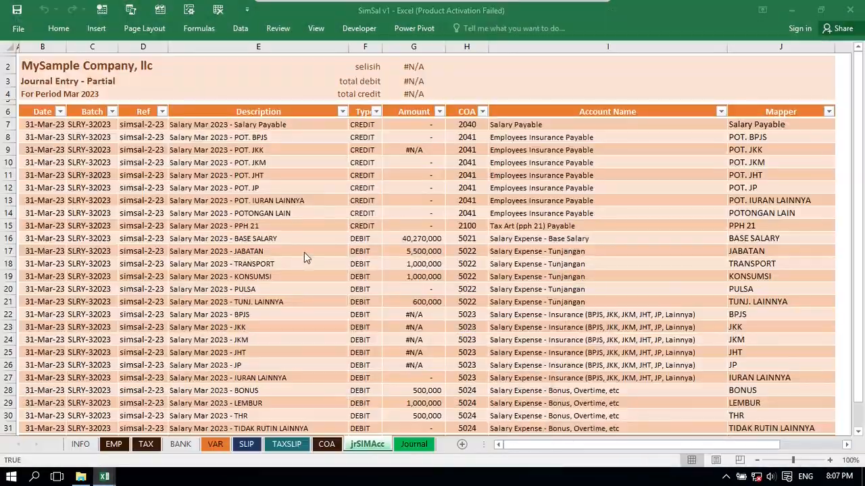
left_click(304, 252)
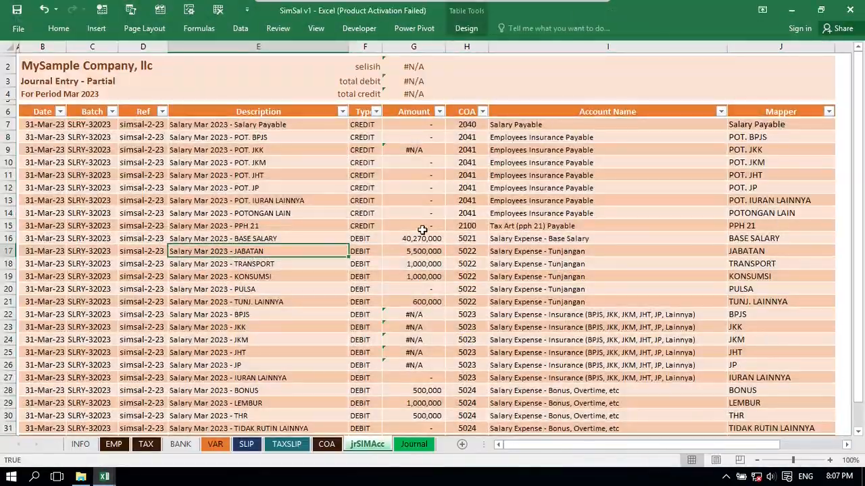
scroll(398, 259, "down", 3)
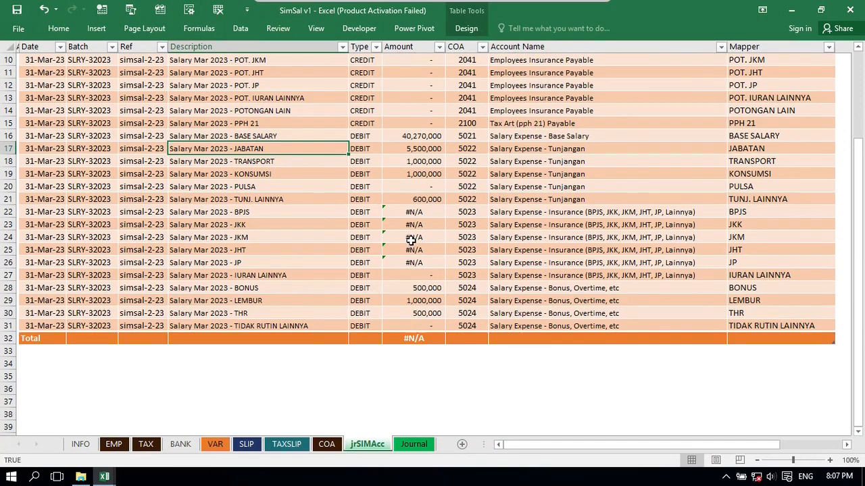
scroll(402, 226, "up", 3)
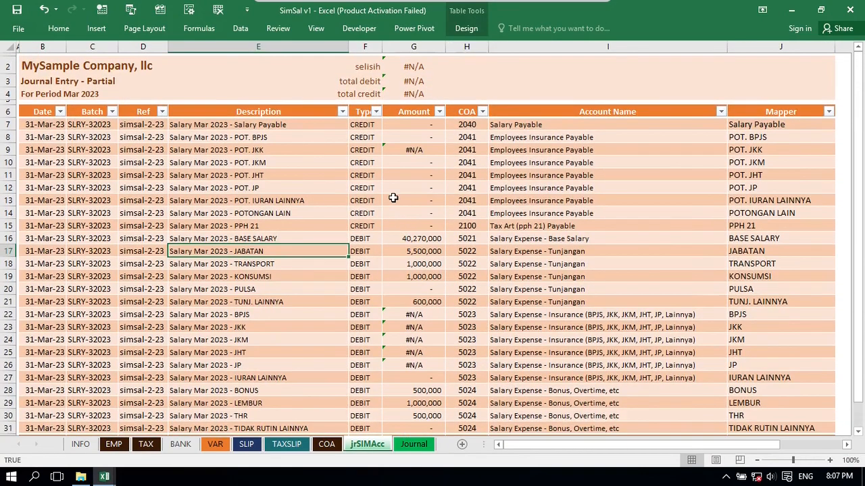
Switch back to the SimAcc workbook and choose segment code XX for the BASE SALARY entry in cell J130.
left_click(156, 471)
mouse_move(105, 476)
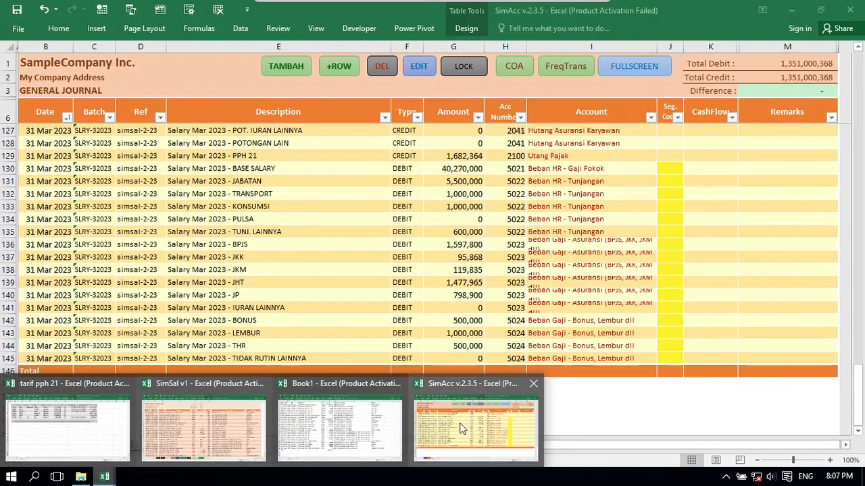
left_click(464, 446)
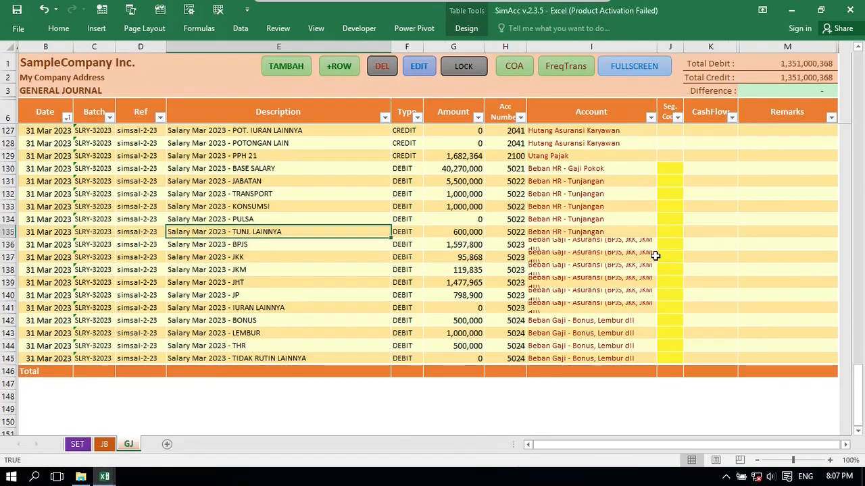
scroll(654, 256, "up", 1)
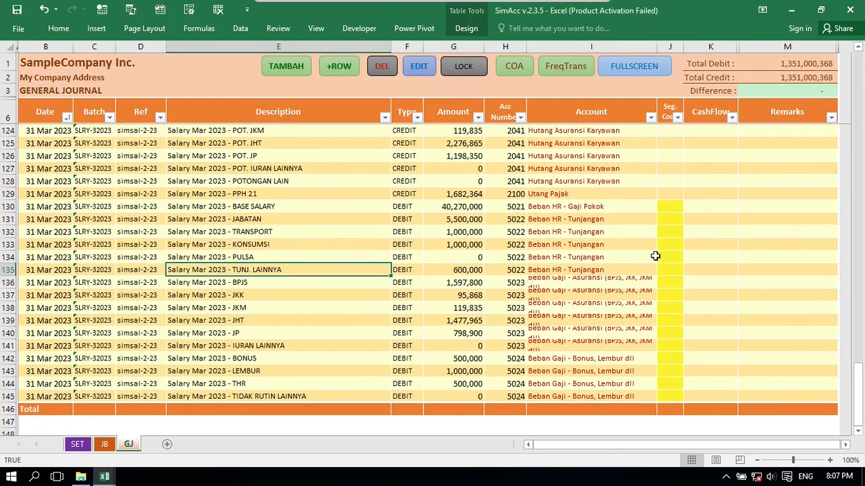
scroll(655, 256, "up", 1)
left_click(670, 244)
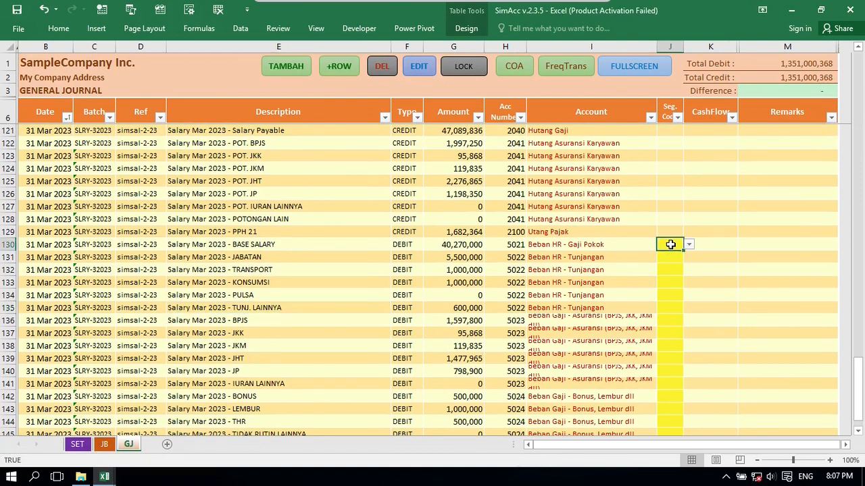
left_click(689, 245)
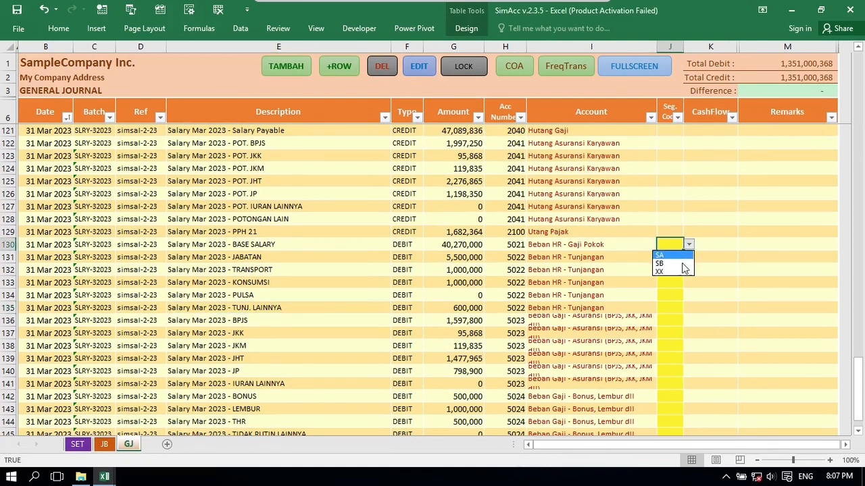
left_click(675, 271)
key("Return")
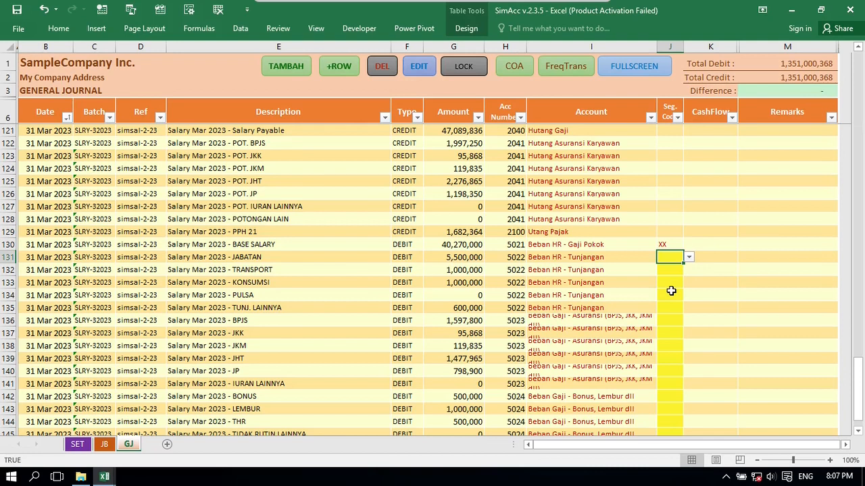
Enter segment code XX for the JABATAN, TRANSPORT, KONSUMSI and PULSA entries in cells J131 to J134.
type("XX")
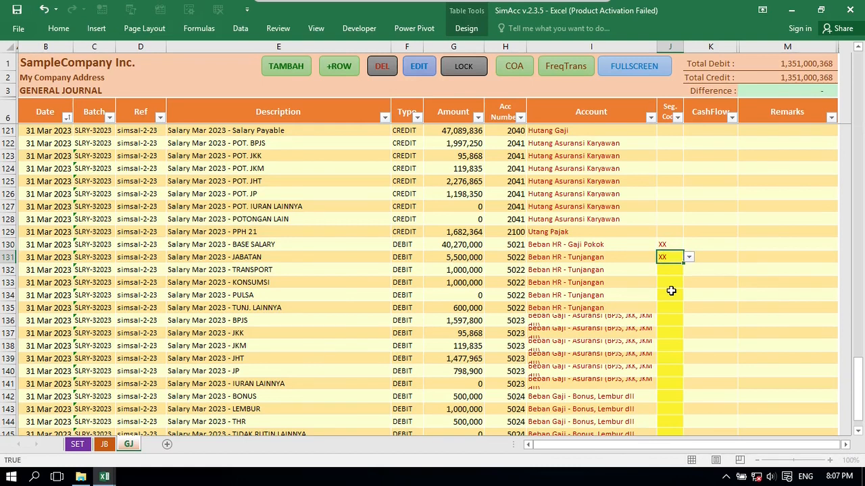
key("Return")
type("XX")
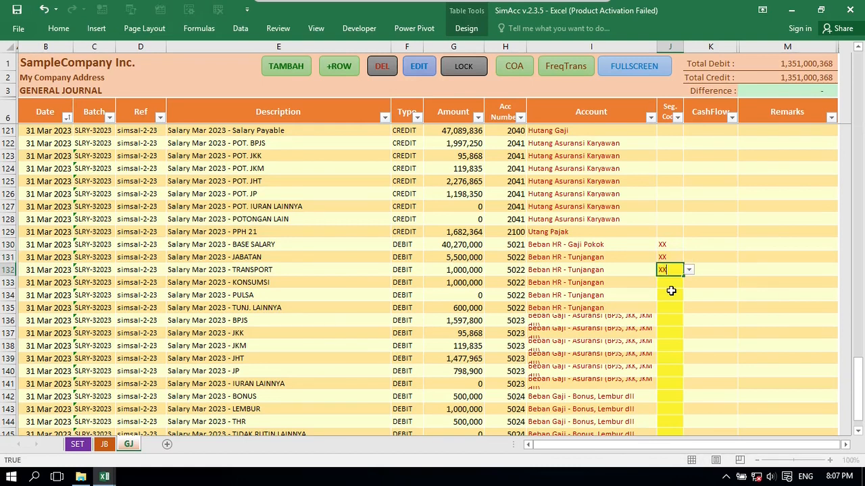
key("Return")
type("XX")
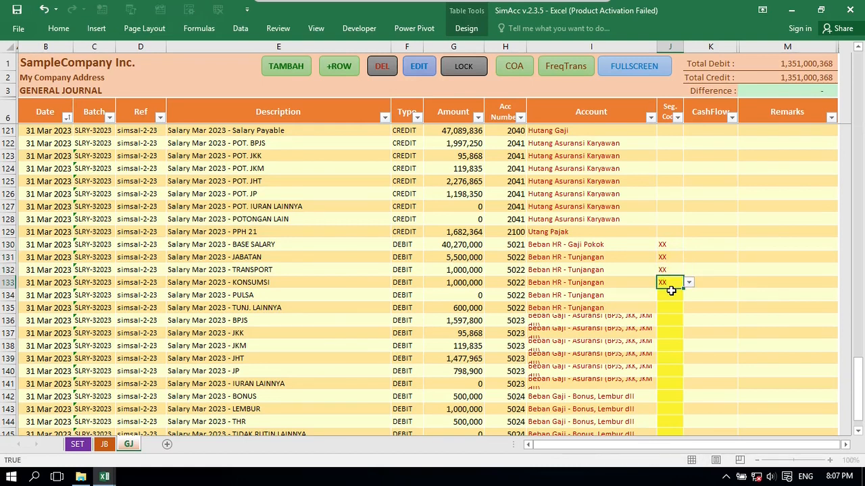
key("Return")
type("XX")
key("Return")
scroll(678, 299, "down", 1)
scroll(679, 299, "down", 2)
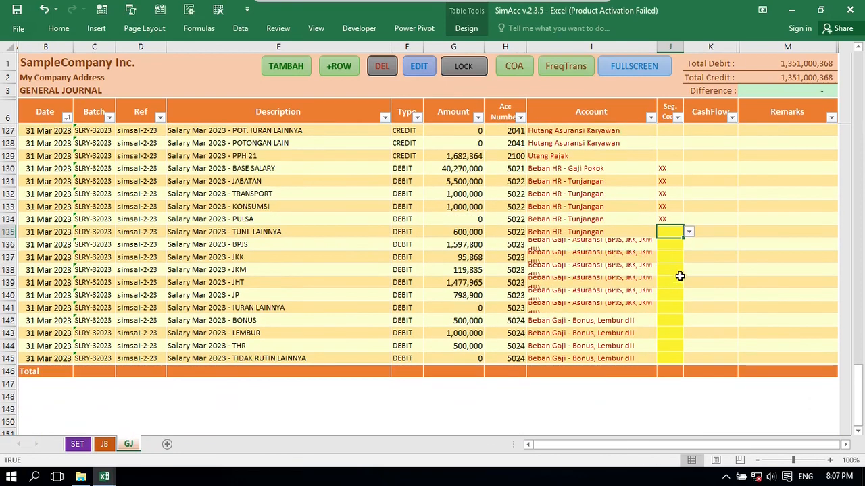
Enter segment code XX for the TUNJ. LAINNYA, BPJS, JKK and JKM entries in cells J135 to J138.
type("xx")
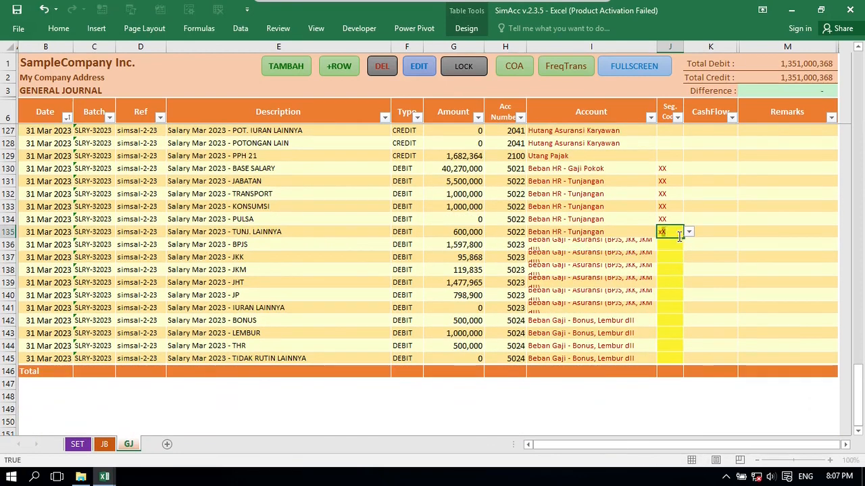
key("Return")
type("x")
key("Return")
type("x")
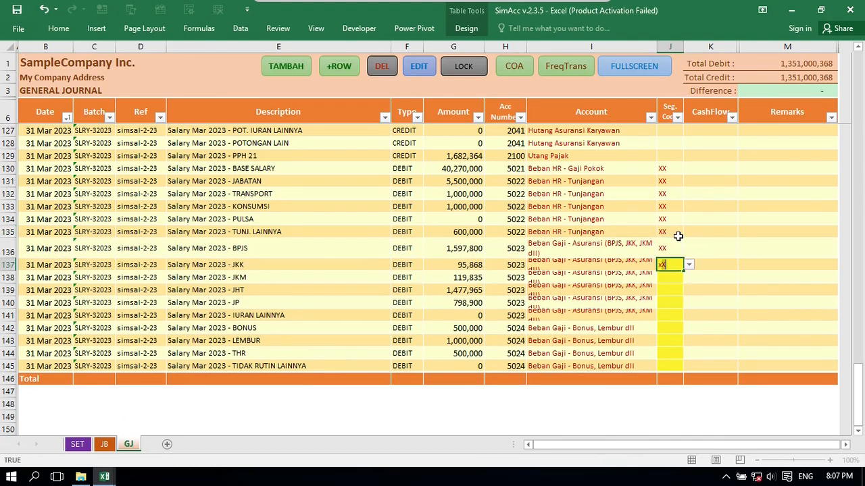
key("Return")
type("x")
key("Return")
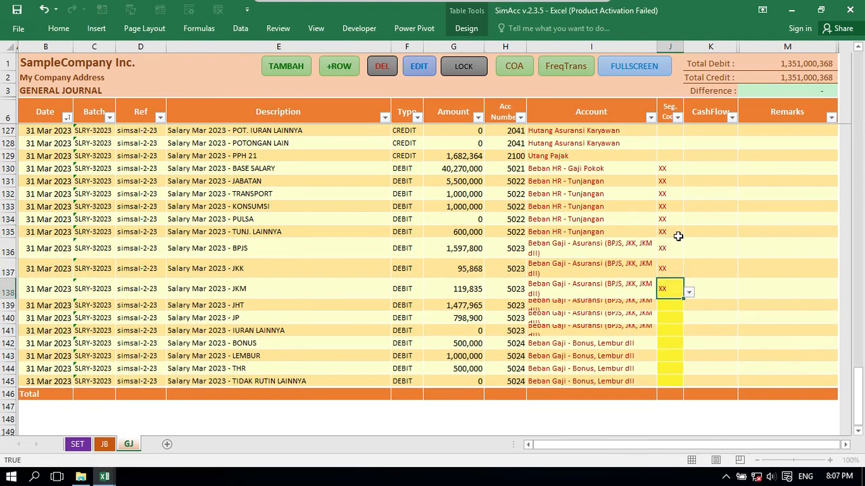
key("Return")
Enter segment code XX for the JHT, JP and IURAN LAINNYA entries in cells J139 to J141.
type("x")
key("Return")
type("x")
key("Return")
type("x")
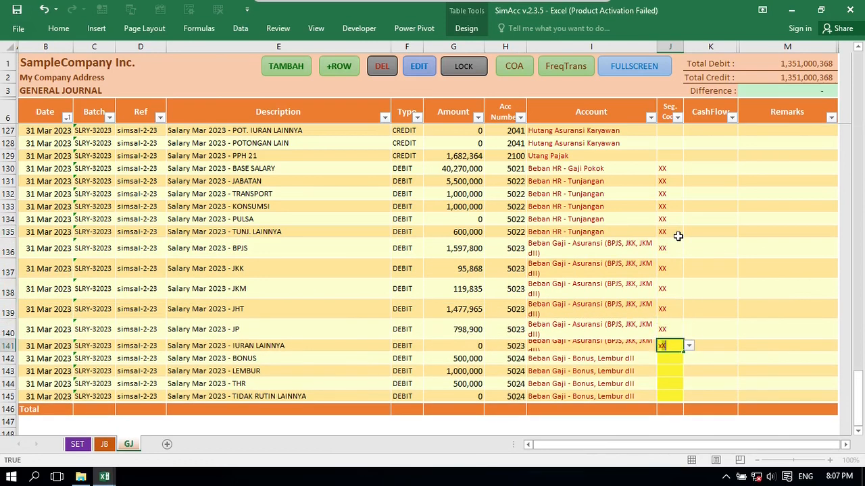
key("Return")
Enter segment code XX for the BONUS, LEMBUR, THR and TIDAK RUTIN LAINNYA entries in J142 to J145 and save the workbook.
type("x")
key("Return")
type("x")
key("Return")
type("x")
key("Return")
type("x")
key("Escape")
left_click(359, 264)
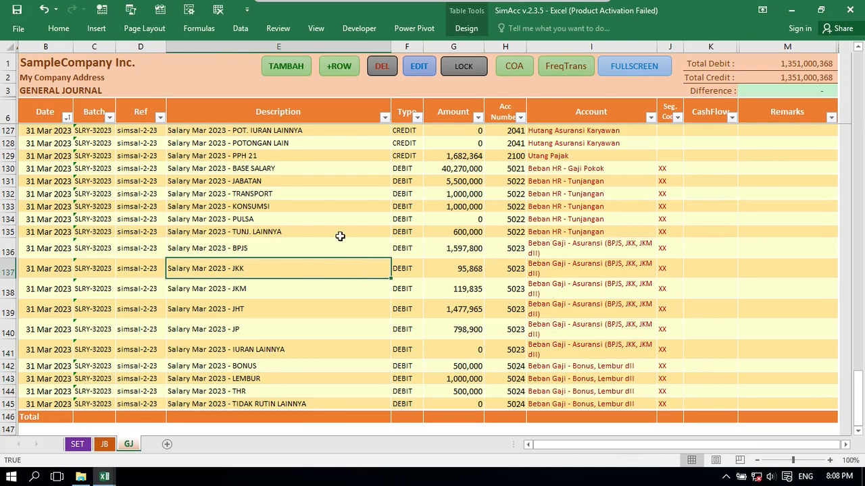
left_click(339, 235)
left_click(17, 10)
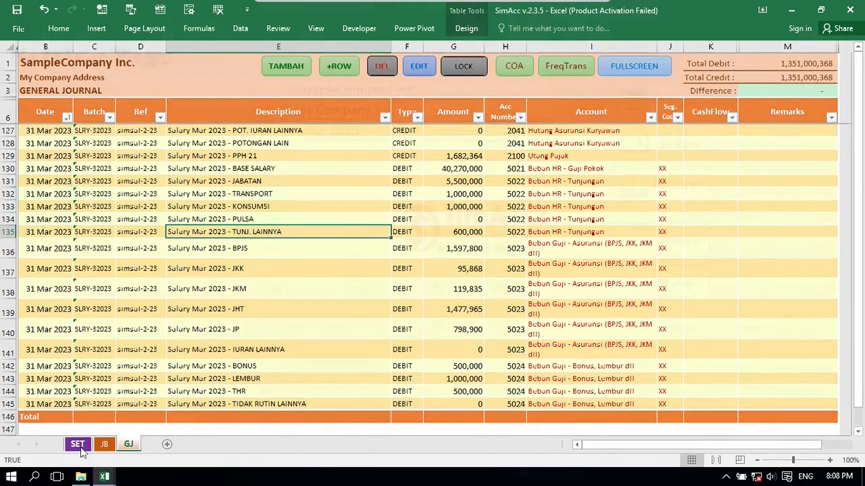
Look over the March 2023 salary entries in the general journal, checking the accounts assigned to BASE SALARY and JABATAN.
left_click(77, 445)
left_click(129, 444)
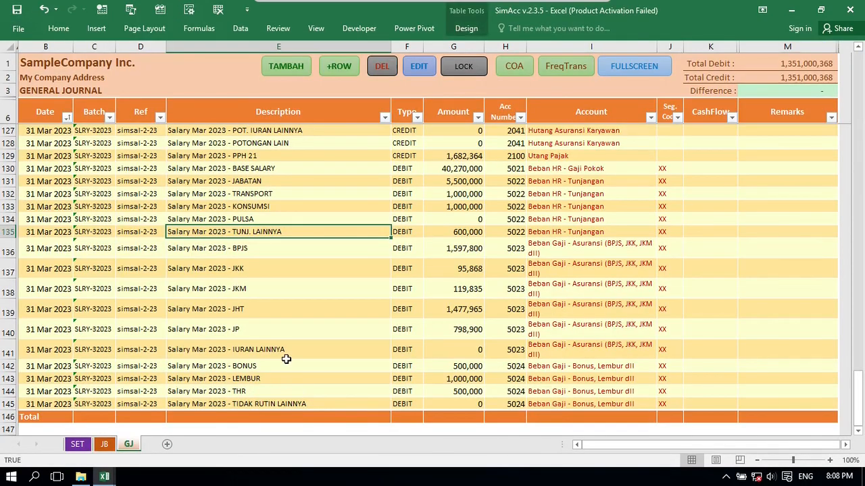
left_click(234, 194)
scroll(305, 294, "up", 2)
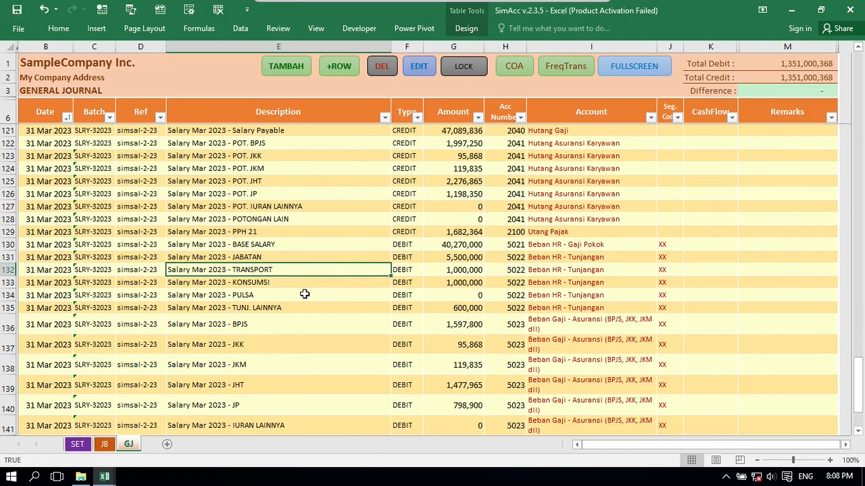
left_click(548, 245)
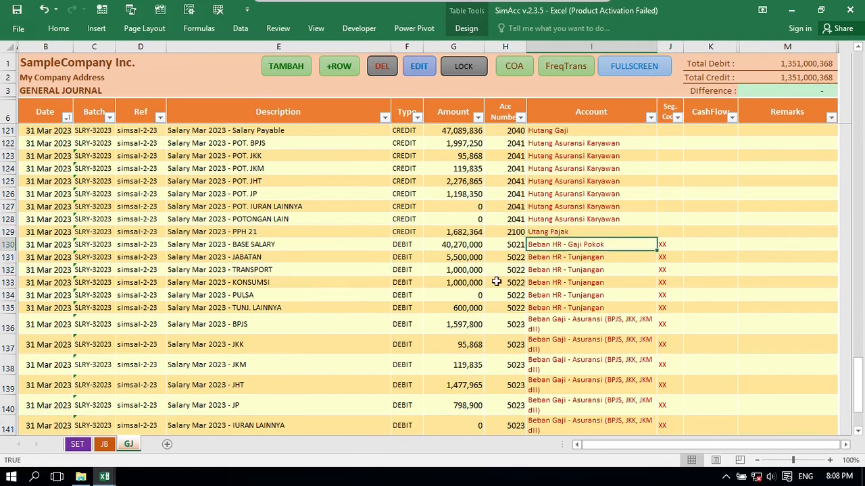
left_click(538, 257)
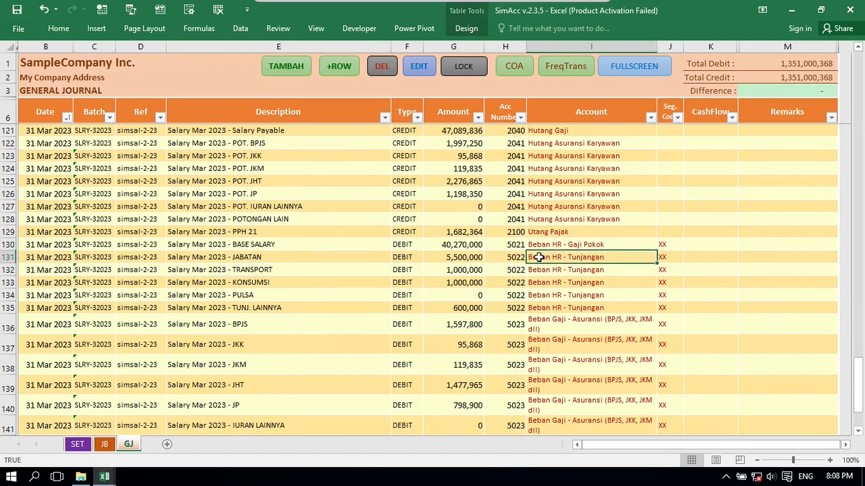
Open the account ledger from the settings page and set its account number to 5022.
left_click(77, 445)
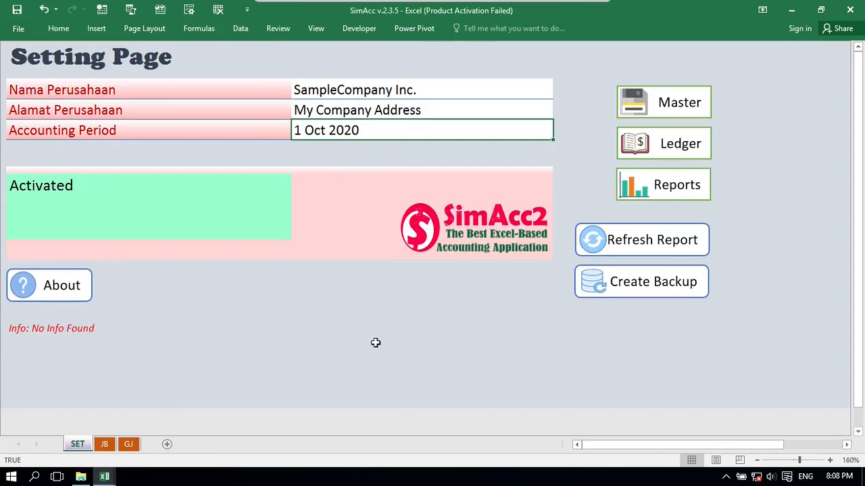
left_click(662, 144)
left_click(693, 94)
type("5022")
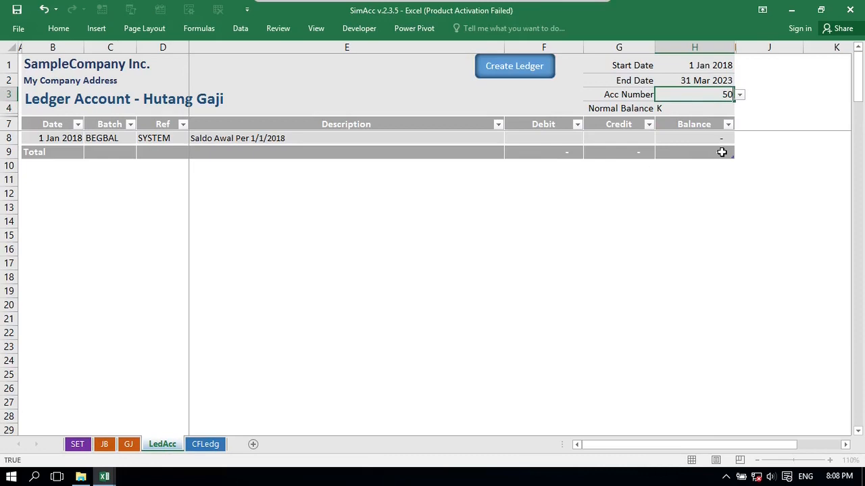
key("Return")
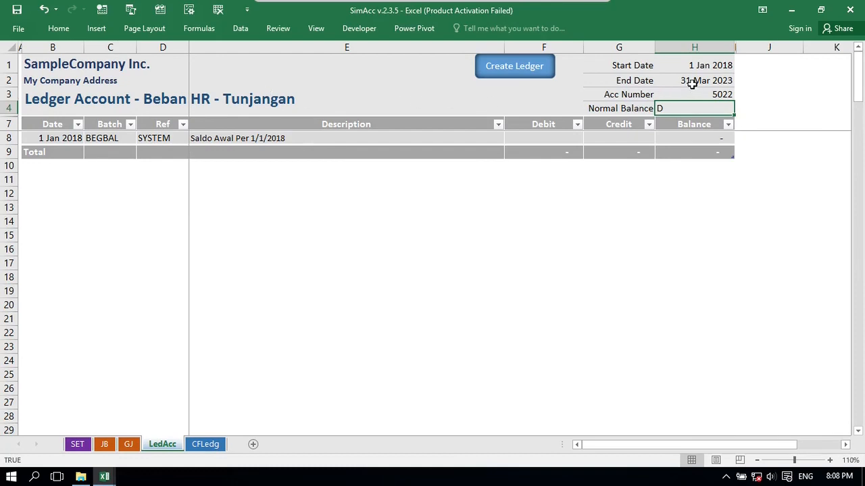
Set the ledger's start date to 1 Jan 2023 and create the ledger for the chosen account.
left_click(711, 79)
key("Up")
type("1jan")
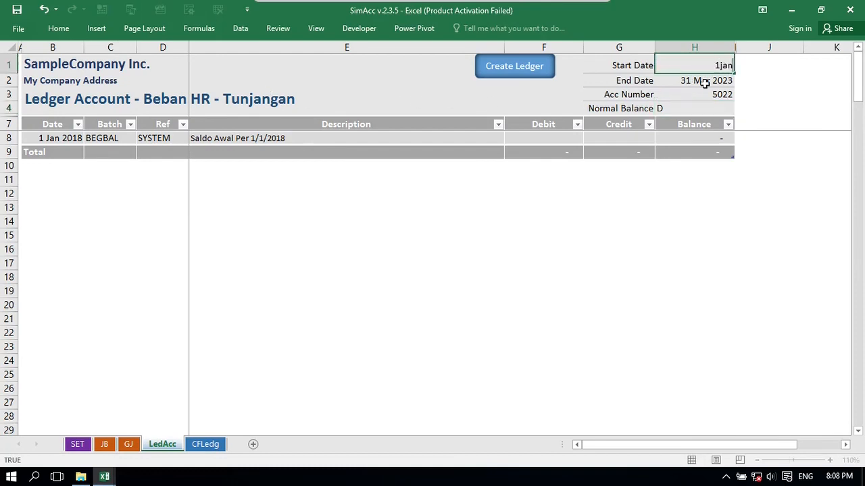
key("Return")
left_click(503, 65)
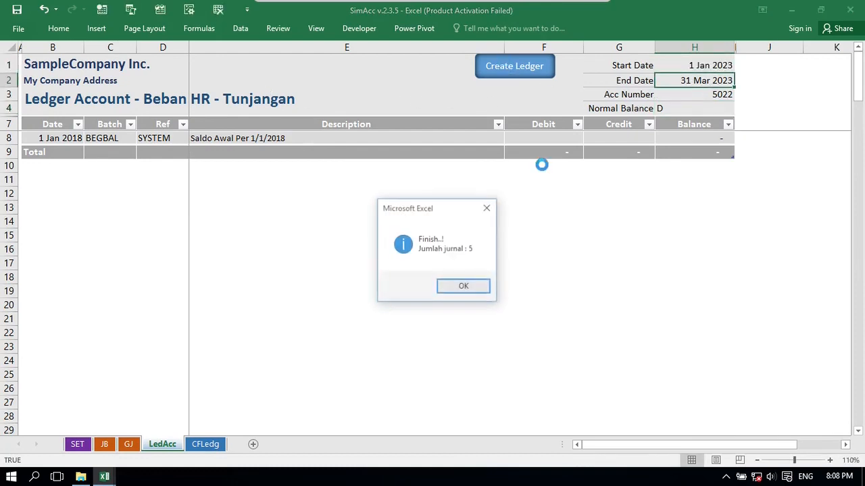
left_click(465, 290)
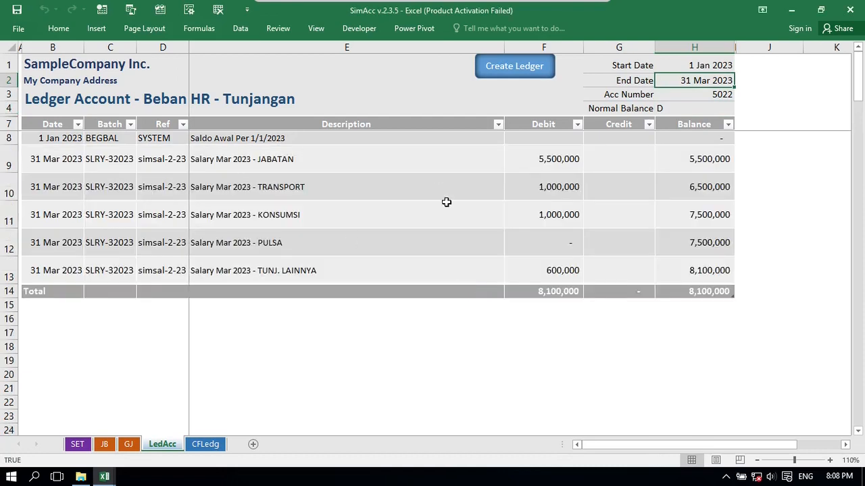
left_click(314, 252)
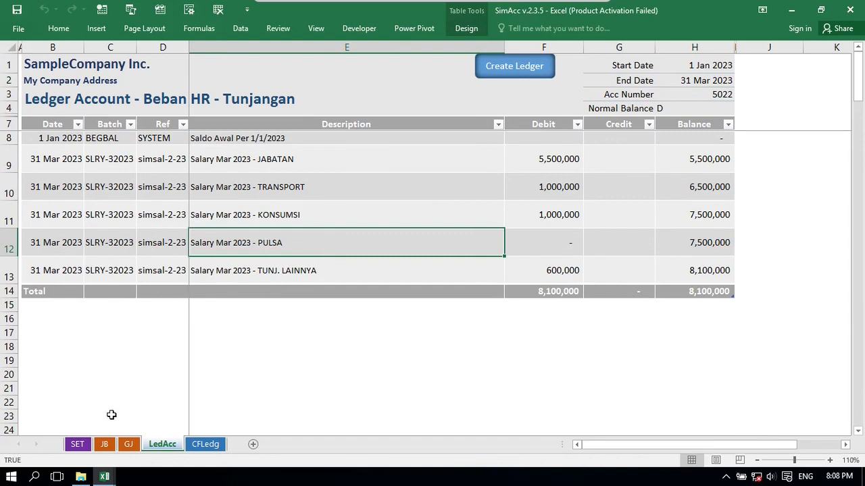
Return to the settings page, switch to the Book1 workbook and examine the salary journal's batches, amounts and account names.
left_click(77, 444)
mouse_move(106, 477)
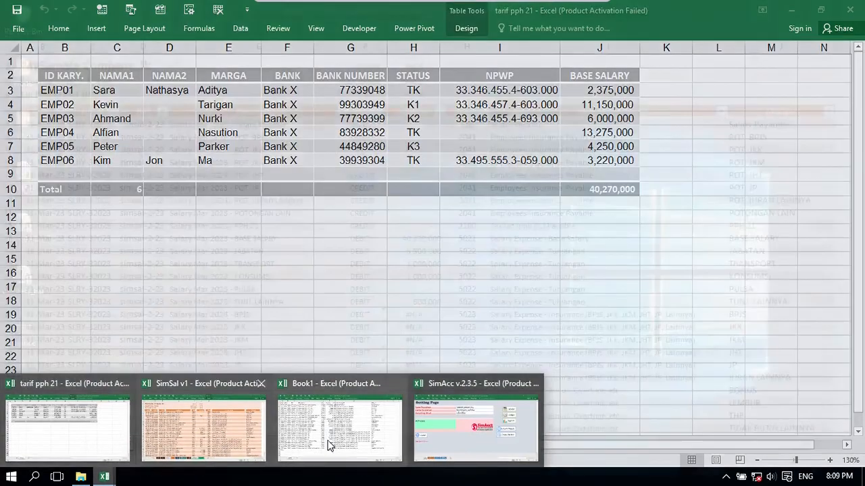
left_click(327, 443)
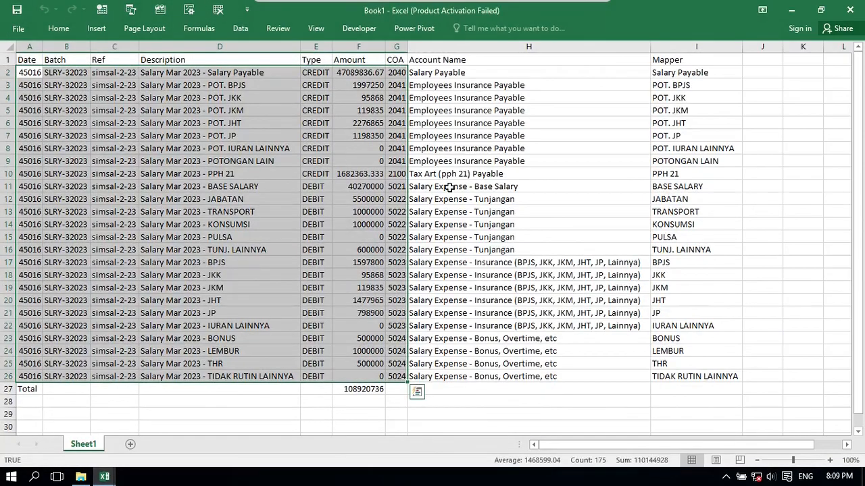
left_click(452, 186)
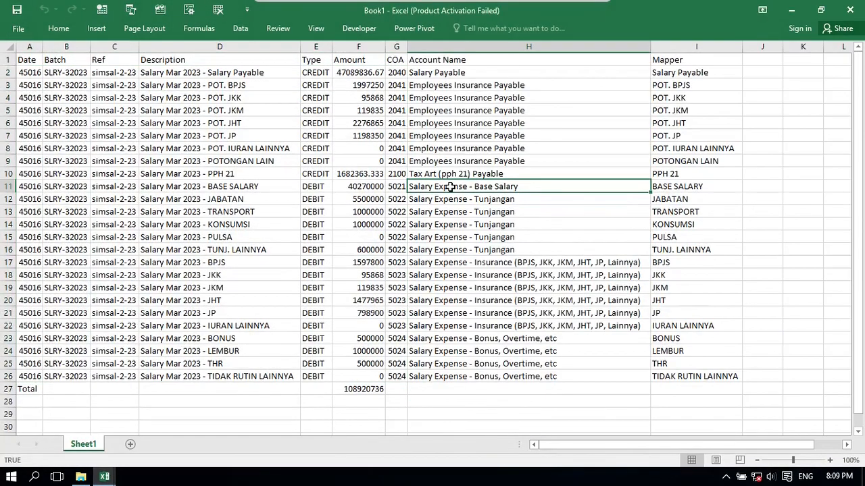
left_click(419, 151)
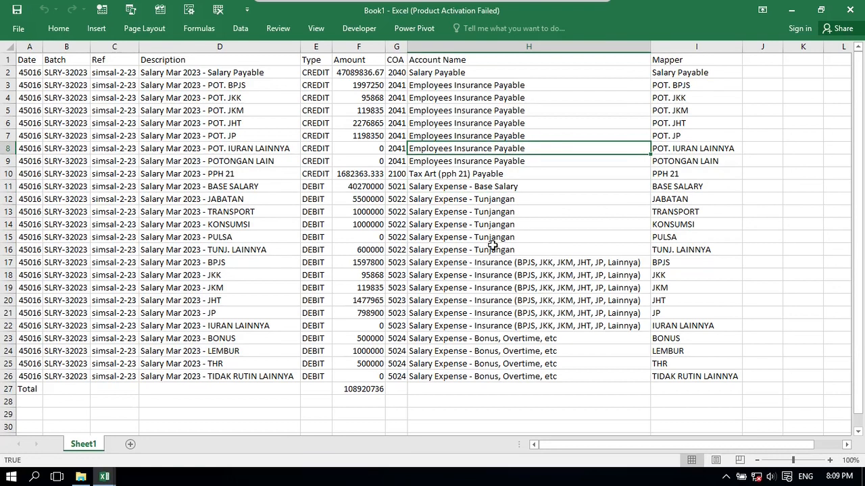
left_click(423, 137)
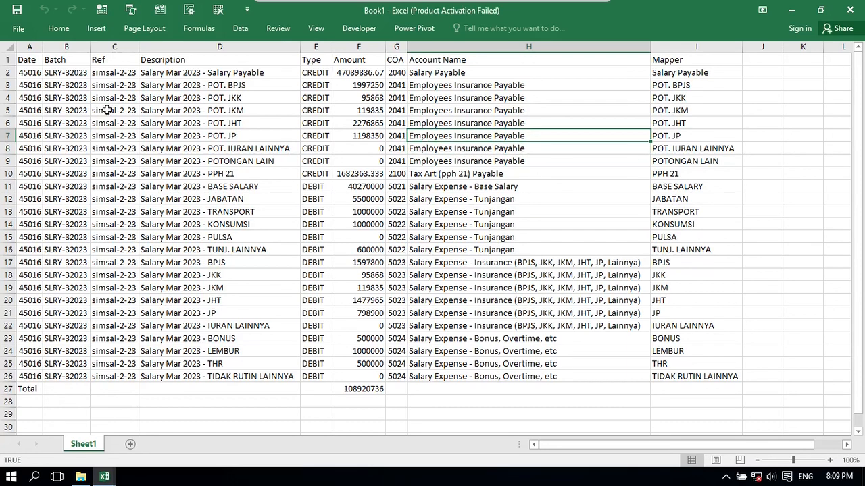
left_click_drag(45, 76, 594, 365)
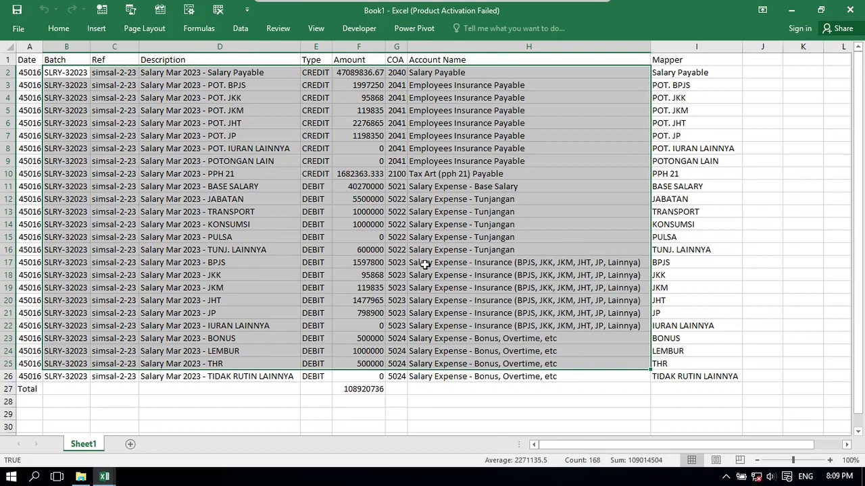
left_click(402, 272)
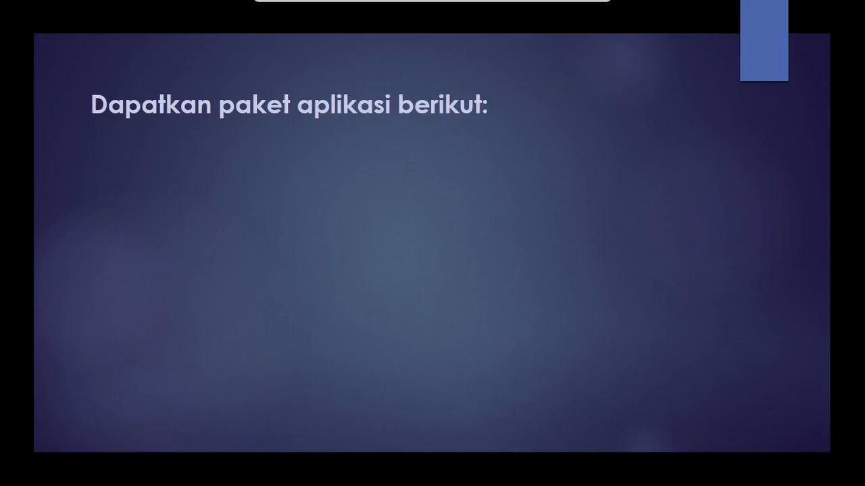
key("Right")
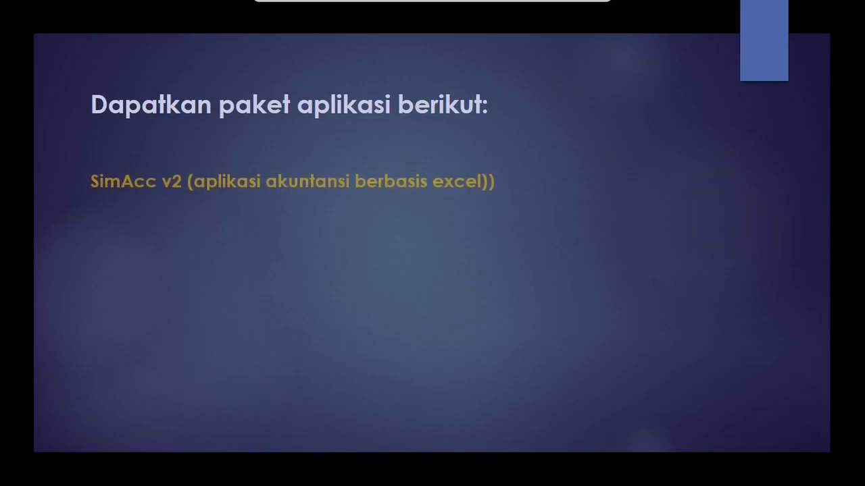
key("Right")
key("Right")
key("Right")
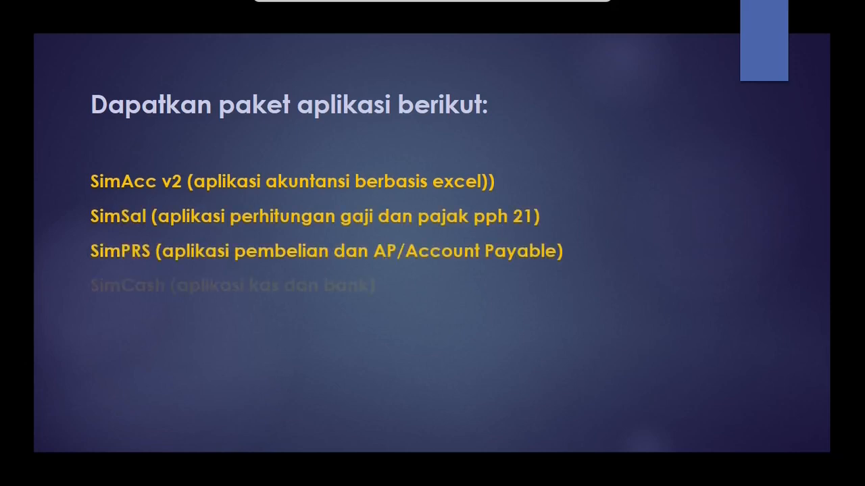
key("Right")
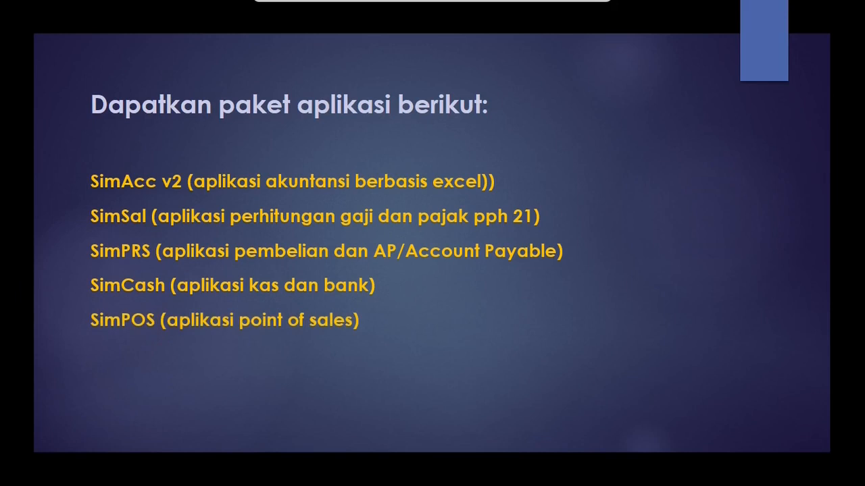
key("Right")
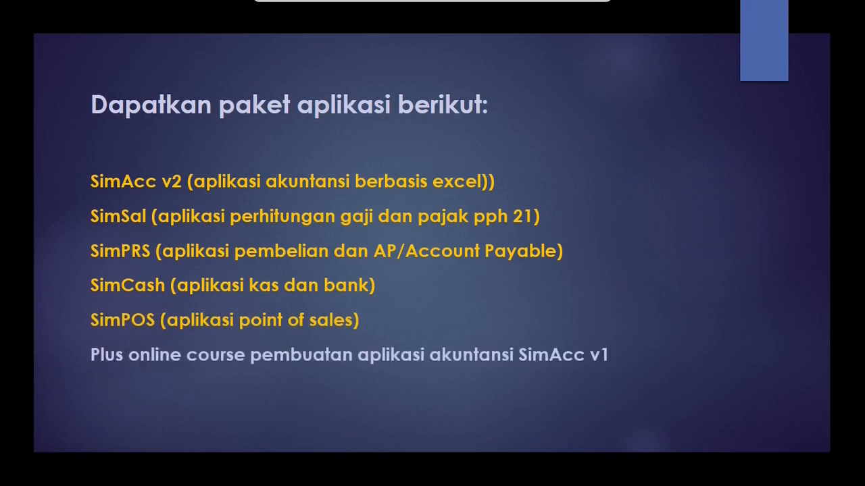
key("Right")
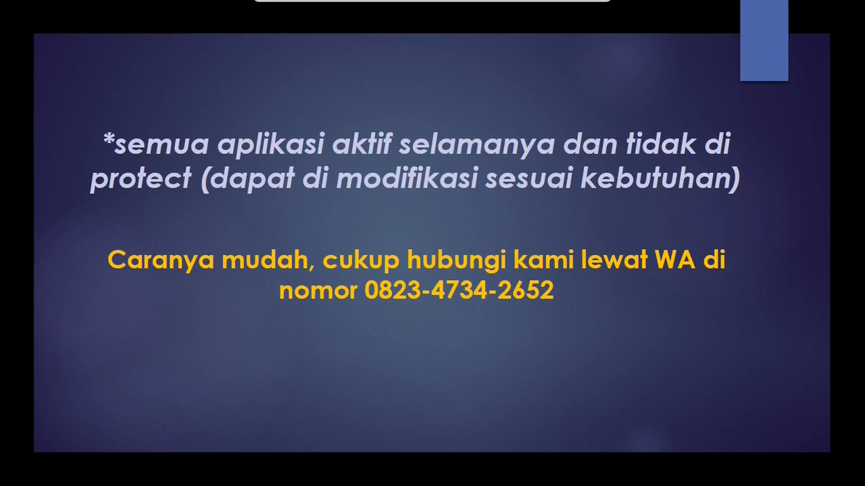